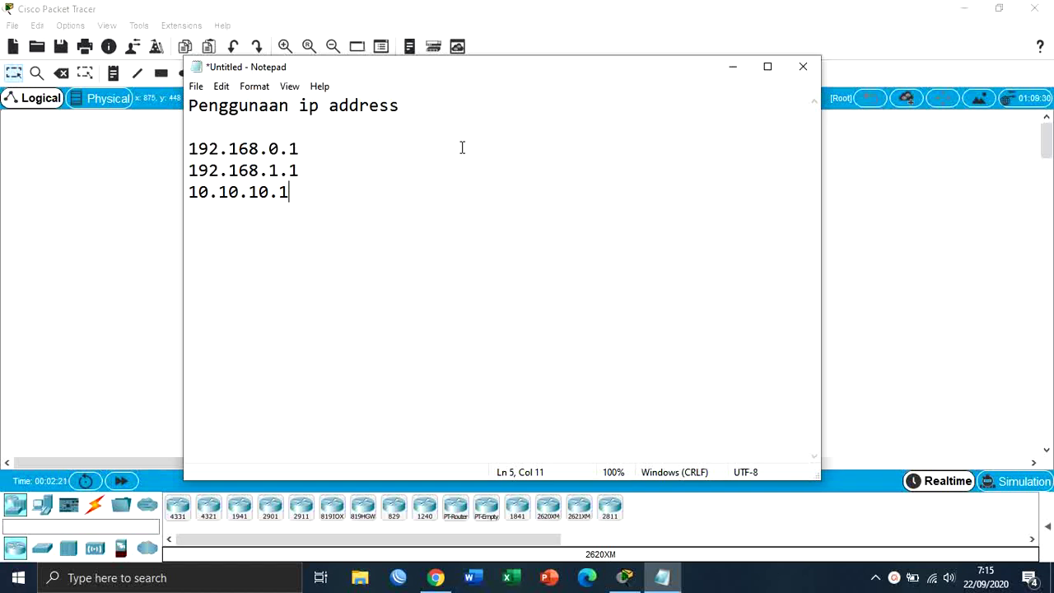
Step: Write "hp youtube" below the IP address list, leaving one blank line between them
{"action": "key", "text": "Return"}
{"action": "key", "text": "Return"}
{"action": "type", "text": "hp "}
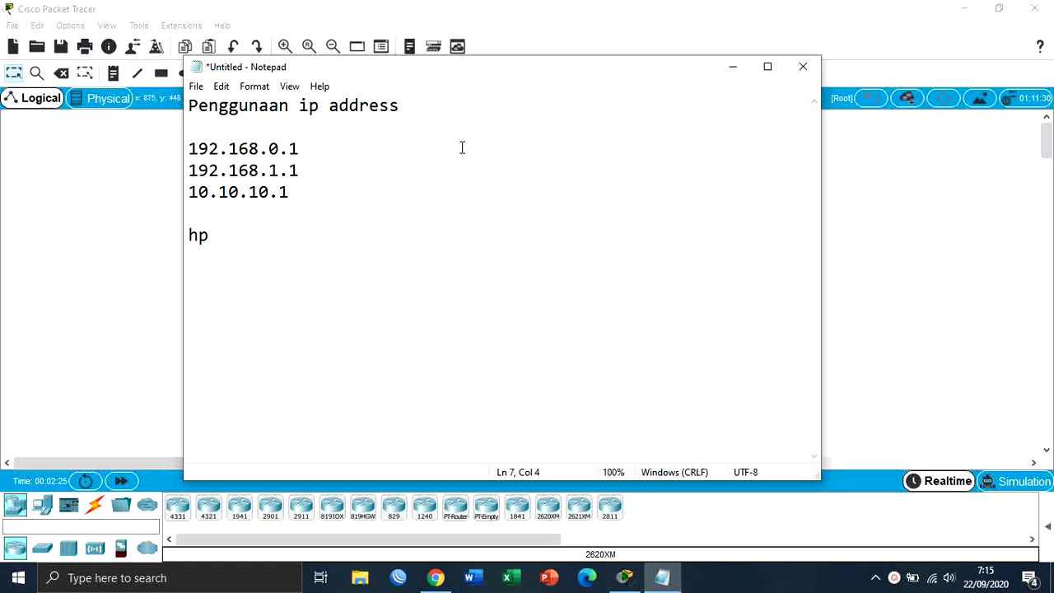
{"action": "type", "text": "ya"}
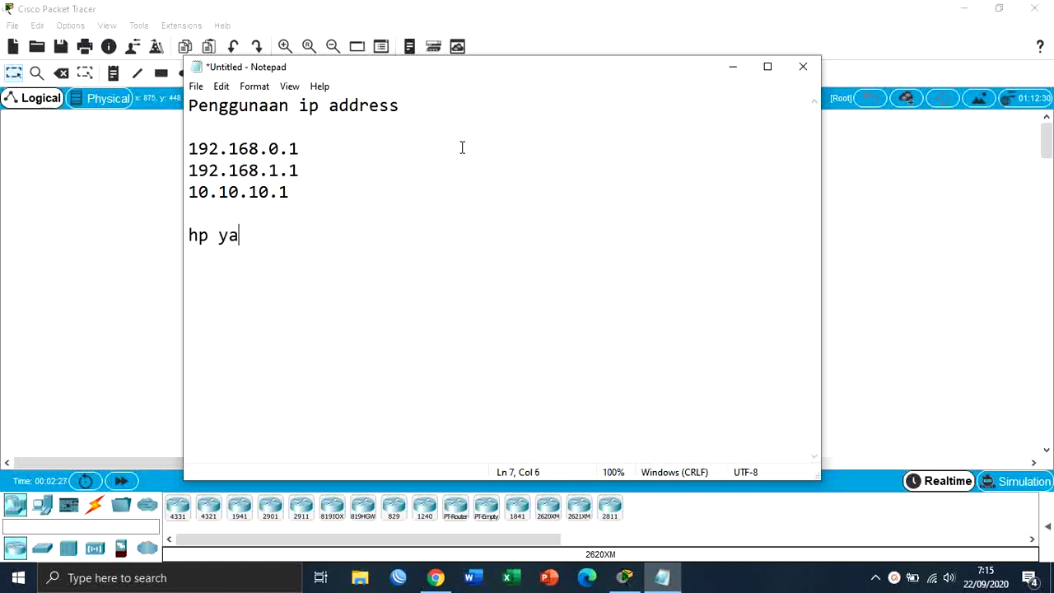
{"action": "key", "text": "BackSpace"}
{"action": "key", "text": "BackSpace"}
{"action": "type", "text": "youtub"}
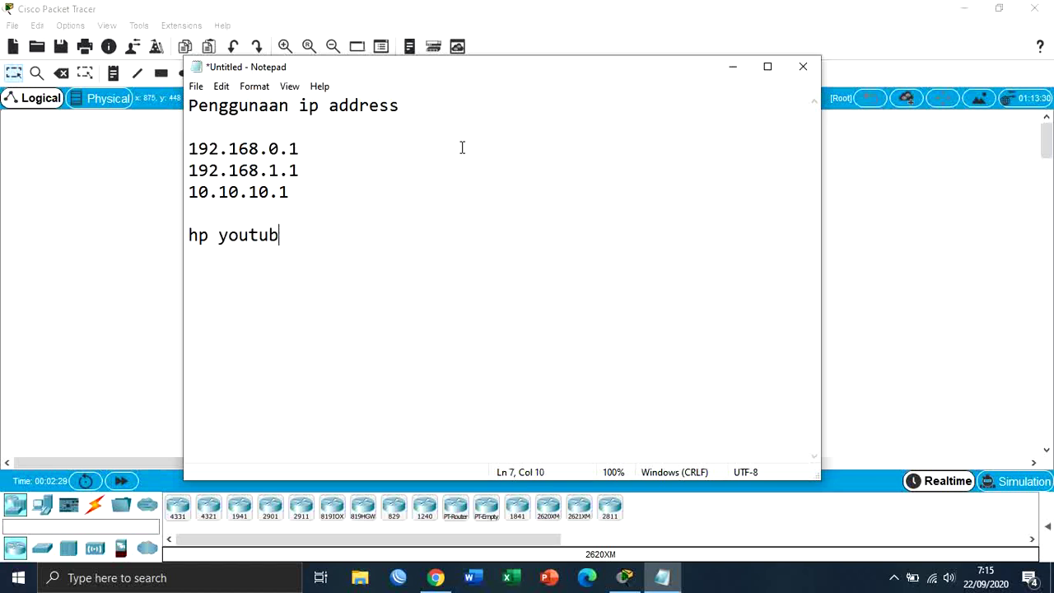
{"action": "type", "text": "e"}
Step: Insert "---" between "hp" and "youtube" in the new line
{"action": "key", "text": "Left"}
{"action": "key", "text": "Left"}
{"action": "key", "text": "Left"}
{"action": "key", "text": "Left"}
{"action": "key", "text": "Left"}
{"action": "key", "text": "Left"}
{"action": "key", "text": "Left"}
{"action": "type", "text": "--"}
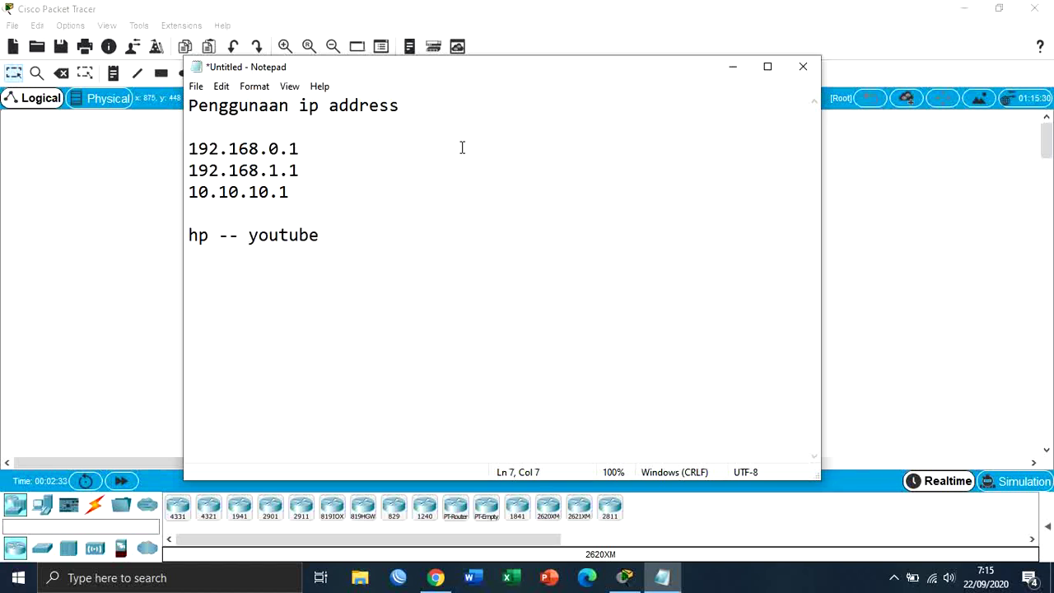
{"action": "key", "text": "BackSpace"}
{"action": "type", "text": "-"}
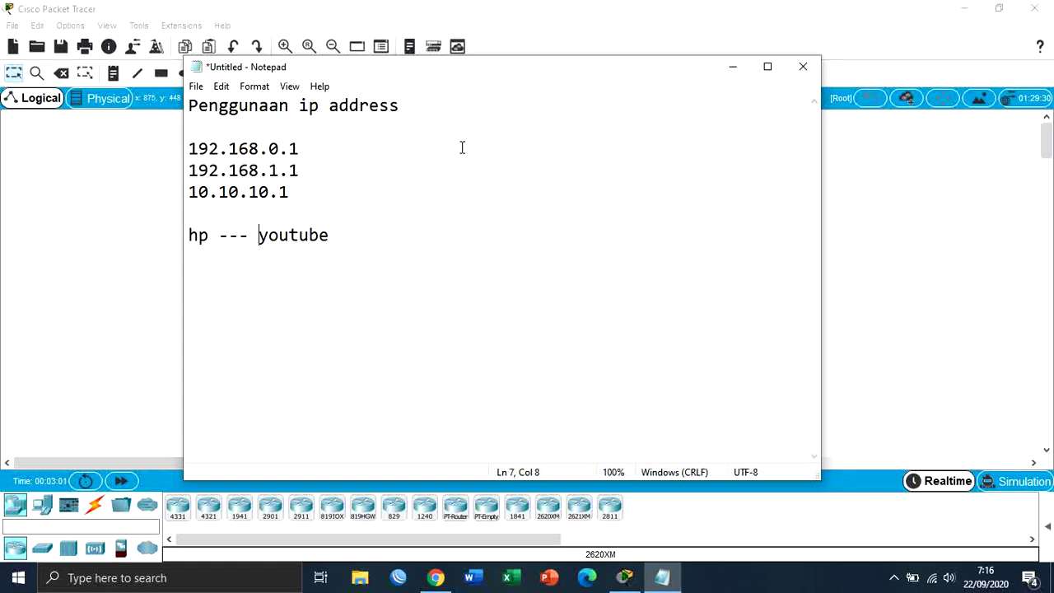
Step: Add blank lines after the youtube line and highlight the 192.168.0.1 address and its first octet
{"action": "left_click", "coordinate": [375, 228]}
{"action": "key", "text": "Return"}
{"action": "key", "text": "Return"}
{"action": "left_click_drag", "start_coordinate": [191, 148], "coordinate": [242, 170]}
{"action": "left_click", "coordinate": [245, 170]}
{"action": "left_click_drag", "start_coordinate": [190, 148], "coordinate": [301, 149]}
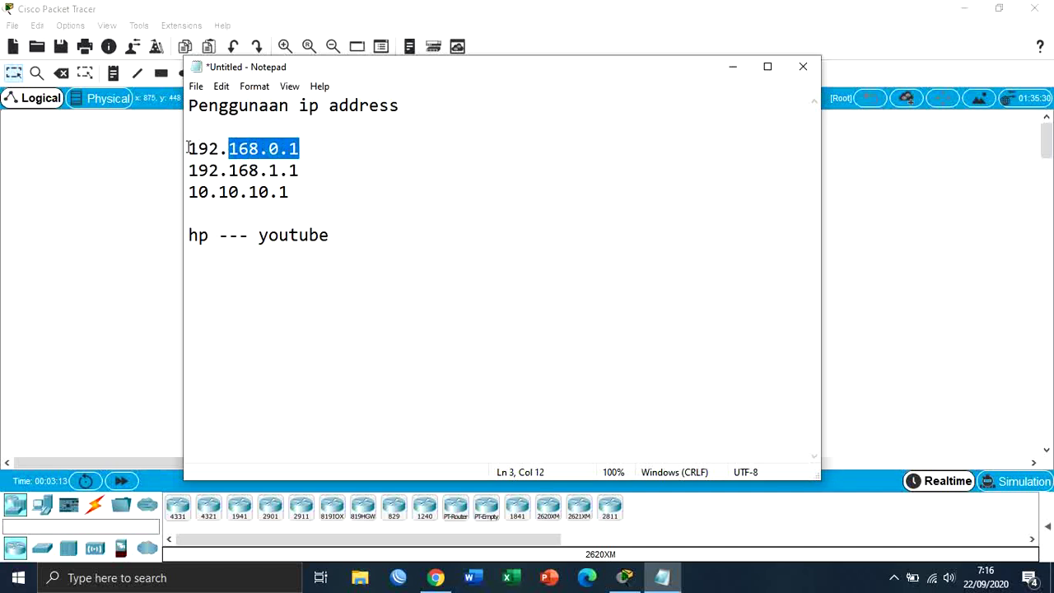
{"action": "left_click_drag", "start_coordinate": [189, 148], "coordinate": [209, 149]}
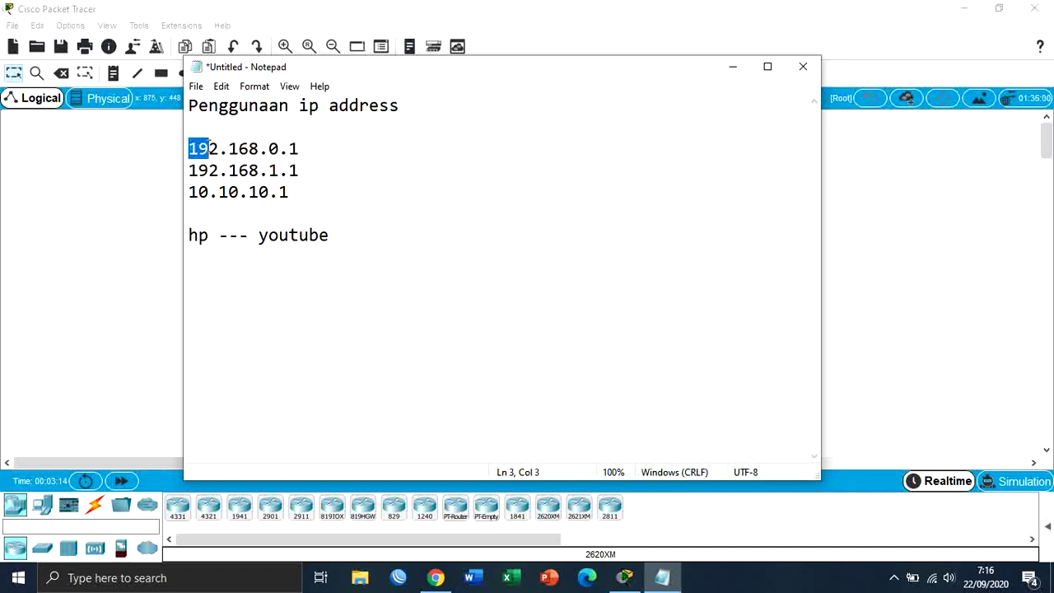
{"action": "left_click", "coordinate": [219, 163]}
Step: Label both 192.168.0.1 and 192.168.1.1 with "= ip class C"
{"action": "left_click", "coordinate": [311, 149]}
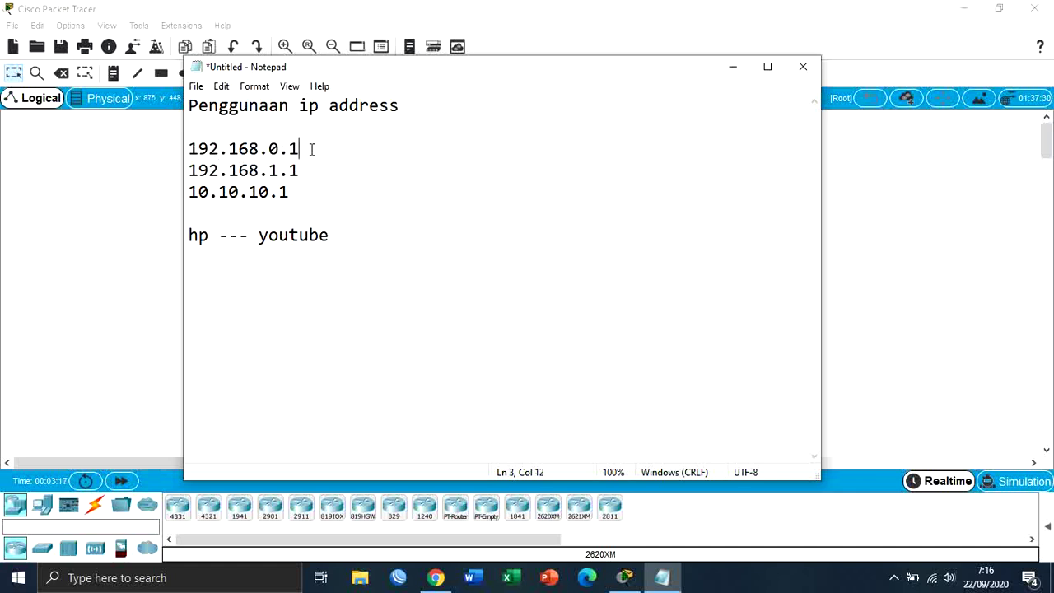
{"action": "type", "text": "= ip class C"}
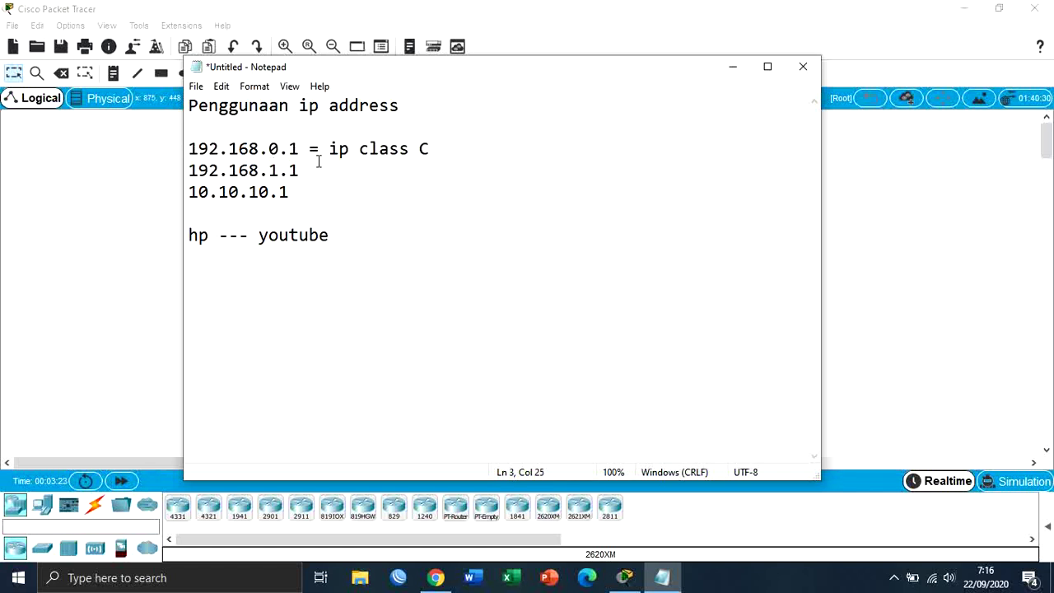
{"action": "left_click", "coordinate": [318, 162]}
{"action": "type", "text": "= ip"}
{"action": "type", "text": " cla"}
{"action": "key", "text": "BackSpace"}
{"action": "type", "text": "class"}
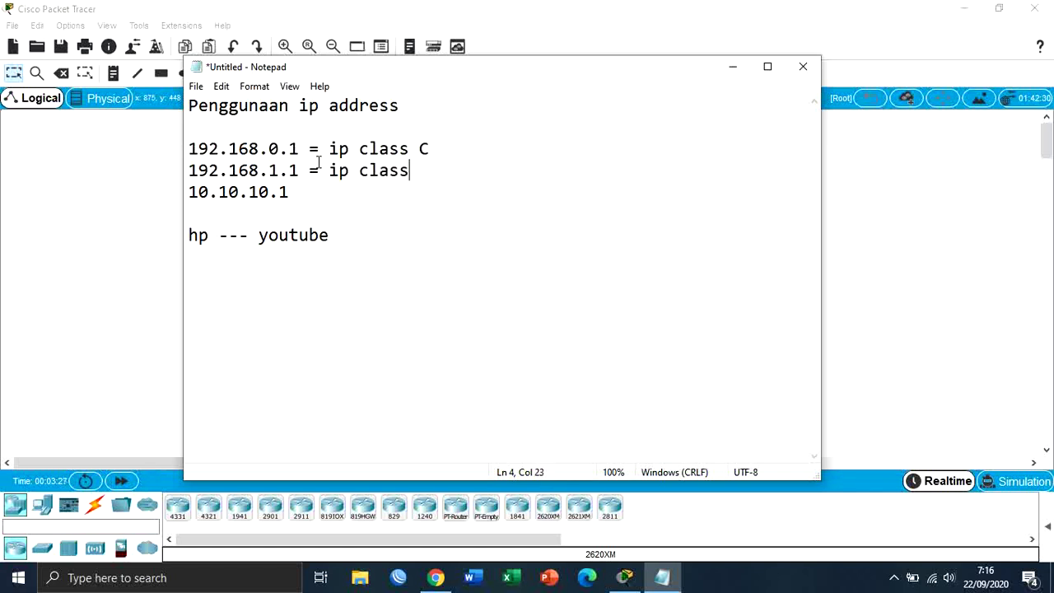
{"action": "type", "text": " C"}
Step: Highlight the network and host parts of the 192.168 addresses, and label 10.10.10.1 with "= ip class A"
{"action": "left_click_drag", "start_coordinate": [271, 149], "coordinate": [280, 169]}
{"action": "left_click", "coordinate": [313, 191]}
{"action": "type", "text": "="}
{"action": "left_click_drag", "start_coordinate": [268, 148], "coordinate": [281, 148]}
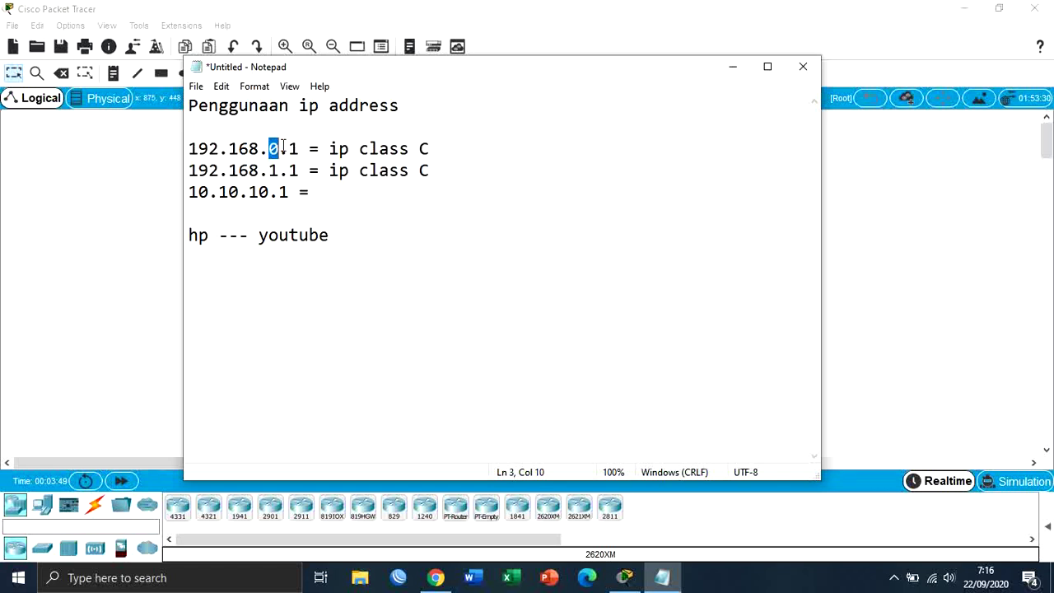
{"action": "left_click_drag", "start_coordinate": [189, 147], "coordinate": [281, 148]}
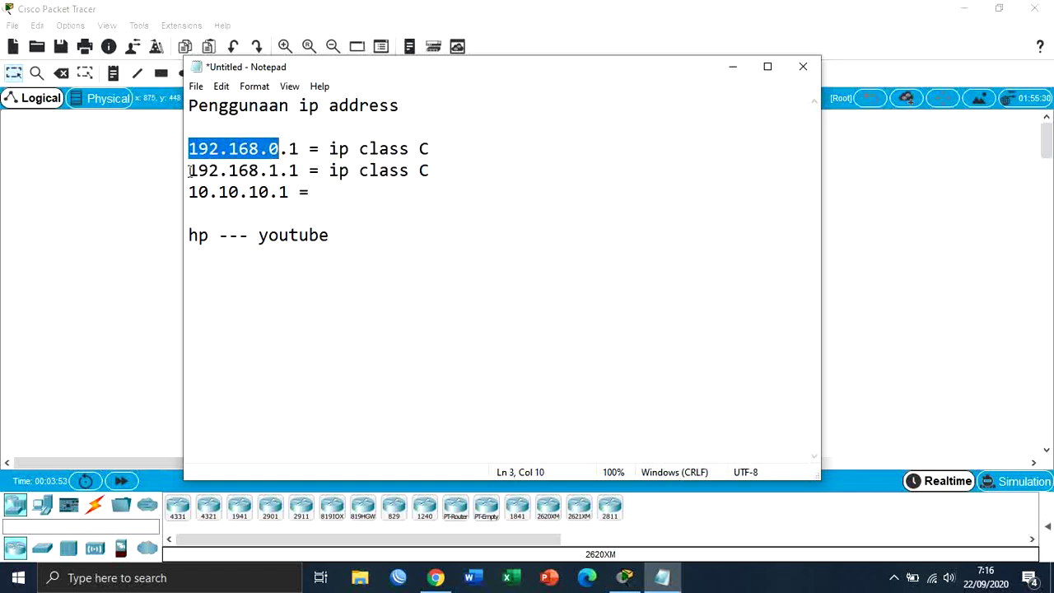
{"action": "left_click_drag", "start_coordinate": [189, 170], "coordinate": [296, 151]}
{"action": "left_click", "coordinate": [289, 149]}
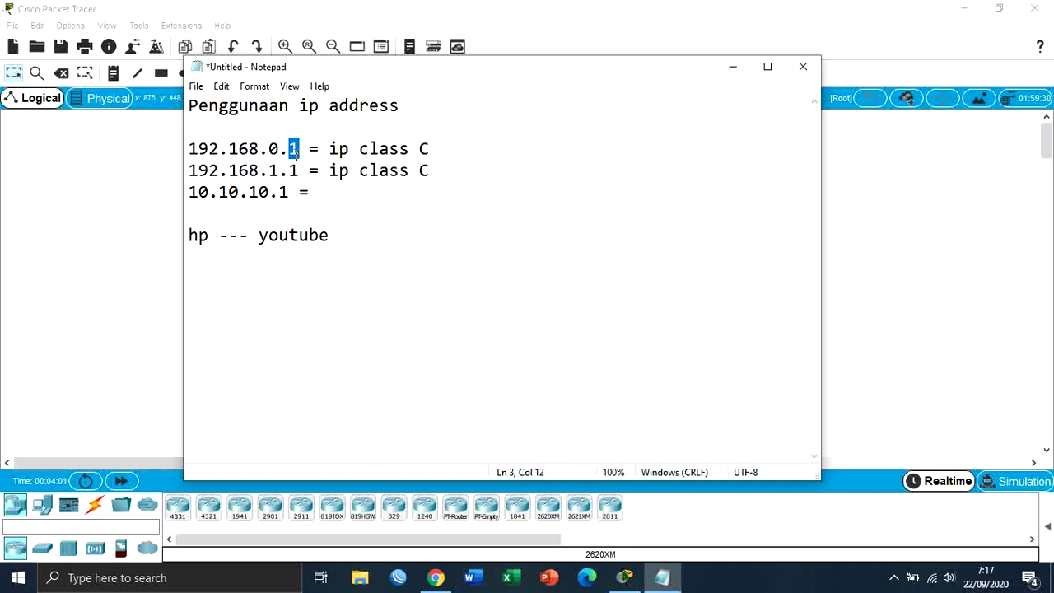
{"action": "left_click", "coordinate": [311, 170]}
{"action": "left_click", "coordinate": [333, 191]}
{"action": "type", "text": "ip class A"}
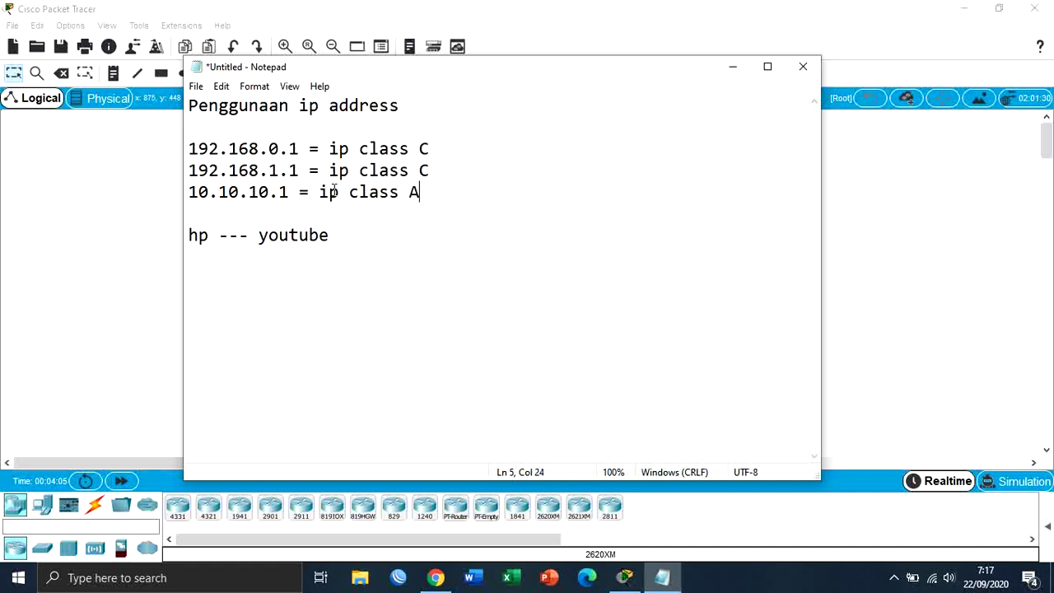
Step: Highlight 192.168.0.1 and 192.168.1.1 in turn to compare the addresses and their third octets
{"action": "left_click", "coordinate": [469, 176]}
{"action": "left_click", "coordinate": [190, 149]}
{"action": "key", "text": "shift+Right"}
{"action": "key", "text": "shift+Right"}
{"action": "key", "text": "shift+Right"}
{"action": "key", "text": "shift+Right"}
{"action": "key", "text": "shift+Right"}
{"action": "key", "text": "shift+Right"}
{"action": "key", "text": "shift+Right"}
{"action": "key", "text": "shift+Right"}
{"action": "key", "text": "shift+Right"}
{"action": "key", "text": "shift+Right"}
{"action": "key", "text": "shift+Right"}
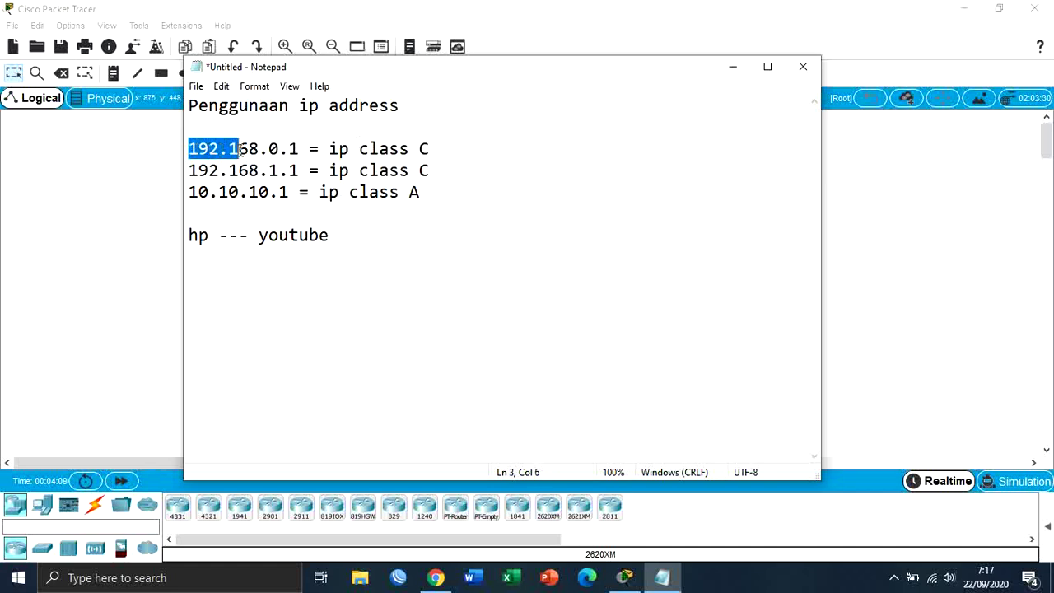
{"action": "left_click_drag", "start_coordinate": [190, 170], "coordinate": [299, 170]}
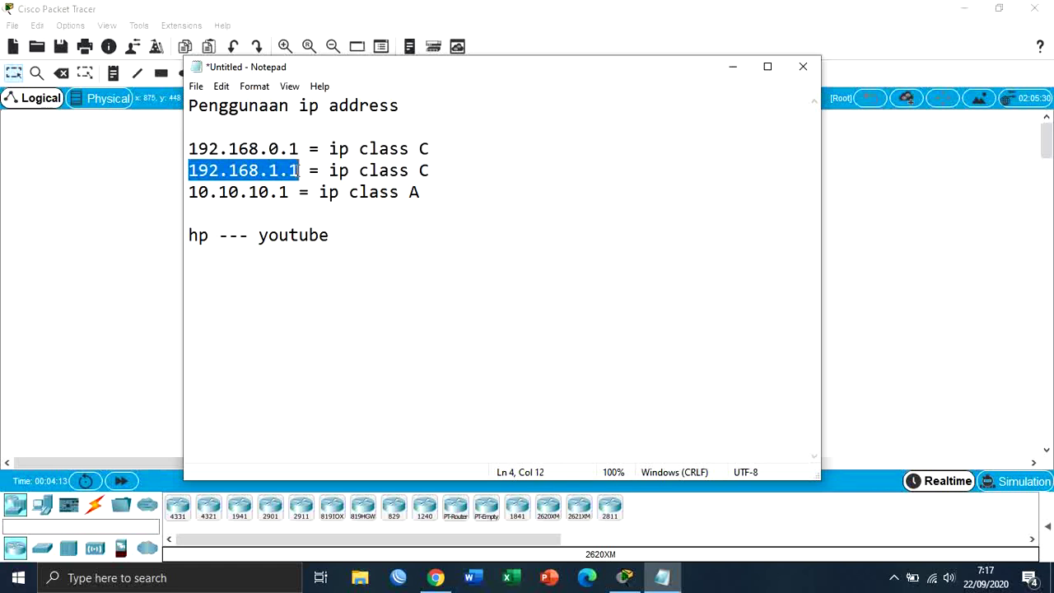
{"action": "left_click", "coordinate": [277, 149]}
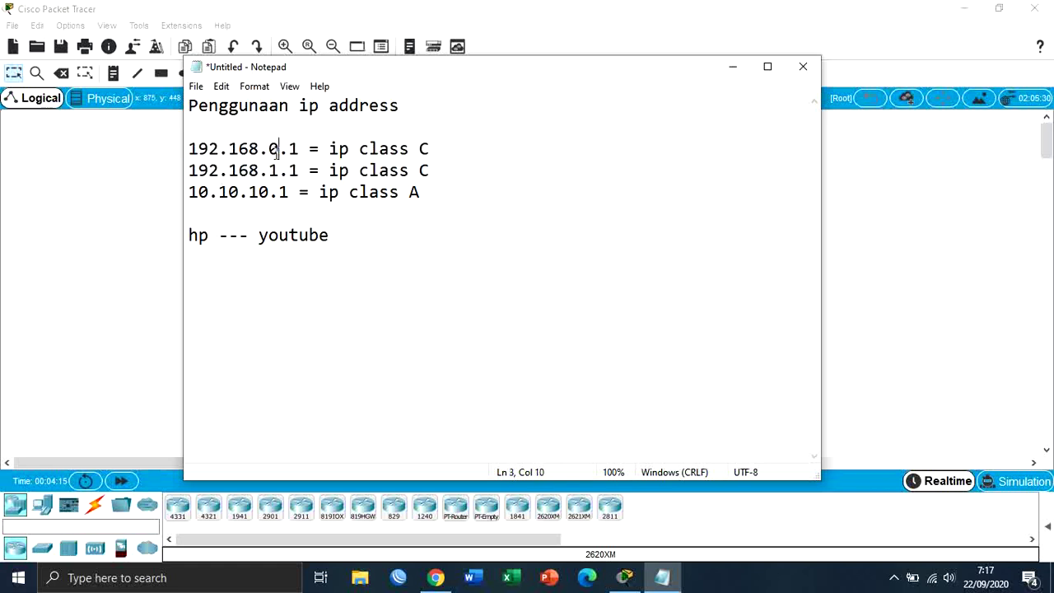
{"action": "left_click_drag", "start_coordinate": [268, 149], "coordinate": [279, 170]}
{"action": "left_click", "coordinate": [367, 234]}
{"action": "mouse_move", "coordinate": [268, 149]}
{"action": "left_mouse_down"}
{"action": "mouse_move", "coordinate": [279, 149]}
{"action": "mouse_move", "coordinate": [271, 170]}
{"action": "mouse_move", "coordinate": [289, 149]}
{"action": "left_mouse_up"}
Step: Add the lines "10.10.10.1/30" and "10.10.10.5/30" between the class list and the youtube line
{"action": "left_click", "coordinate": [472, 197]}
{"action": "key", "text": "Return"}
{"action": "key", "text": "Return"}
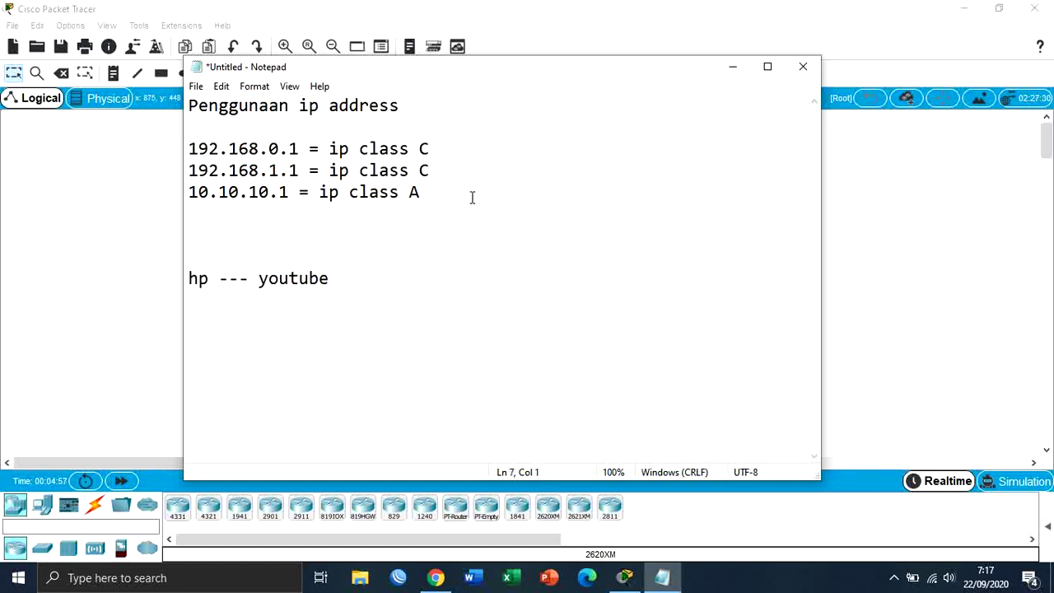
{"action": "type", "text": "10.10.10.1/"}
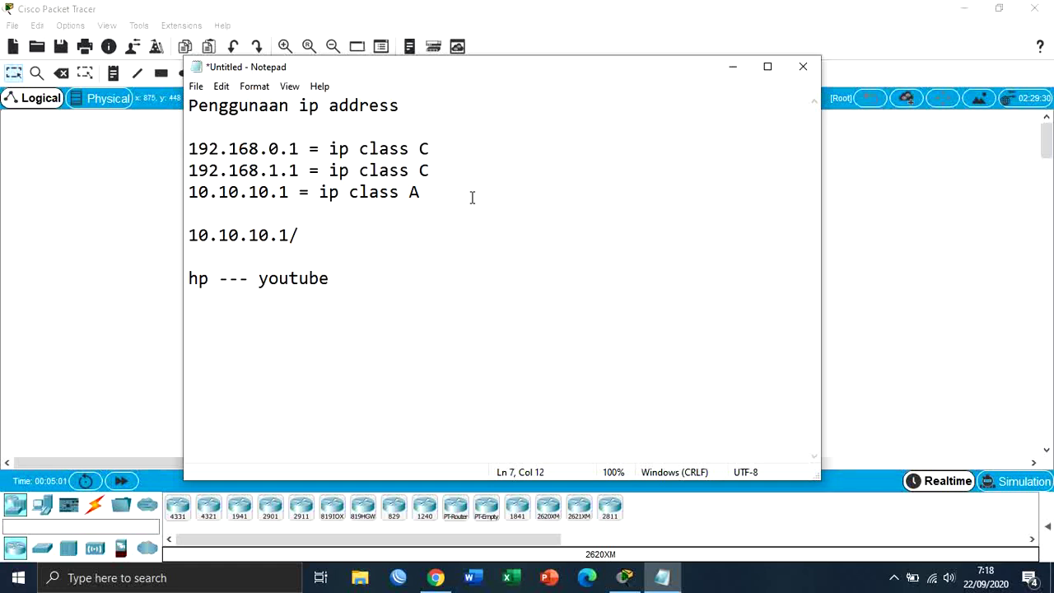
{"action": "type", "text": "30"}
{"action": "key", "text": "Return"}
{"action": "type", "text": "10.10"}
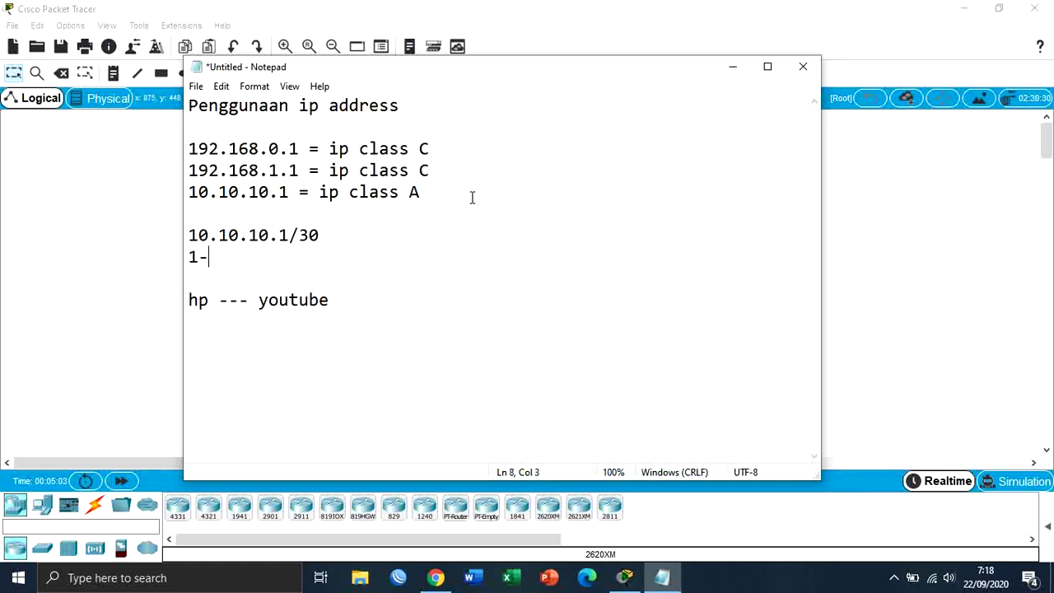
{"action": "type", "text": ".10."}
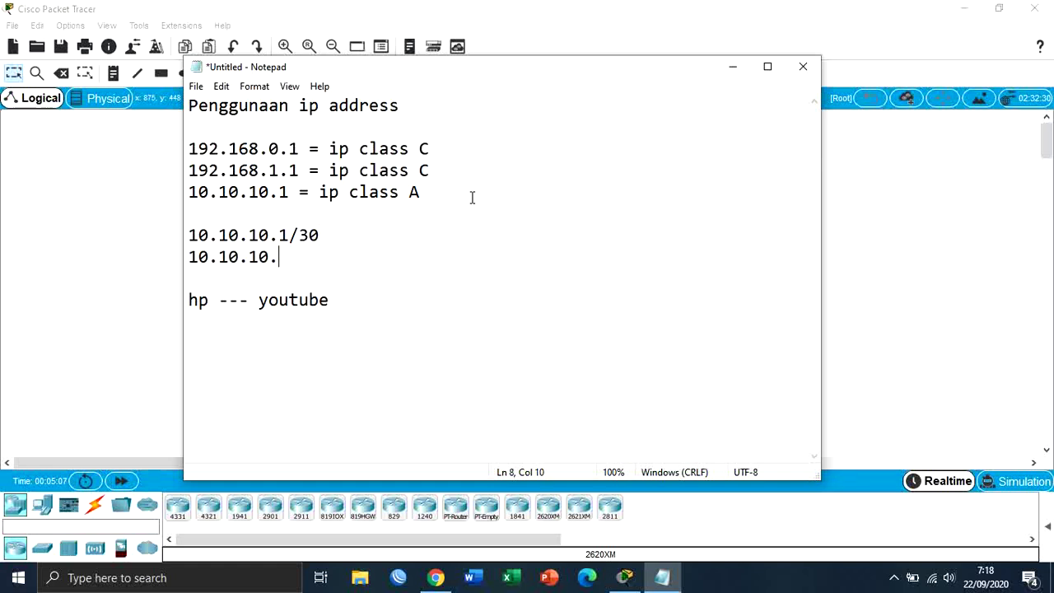
{"action": "type", "text": "5/30"}
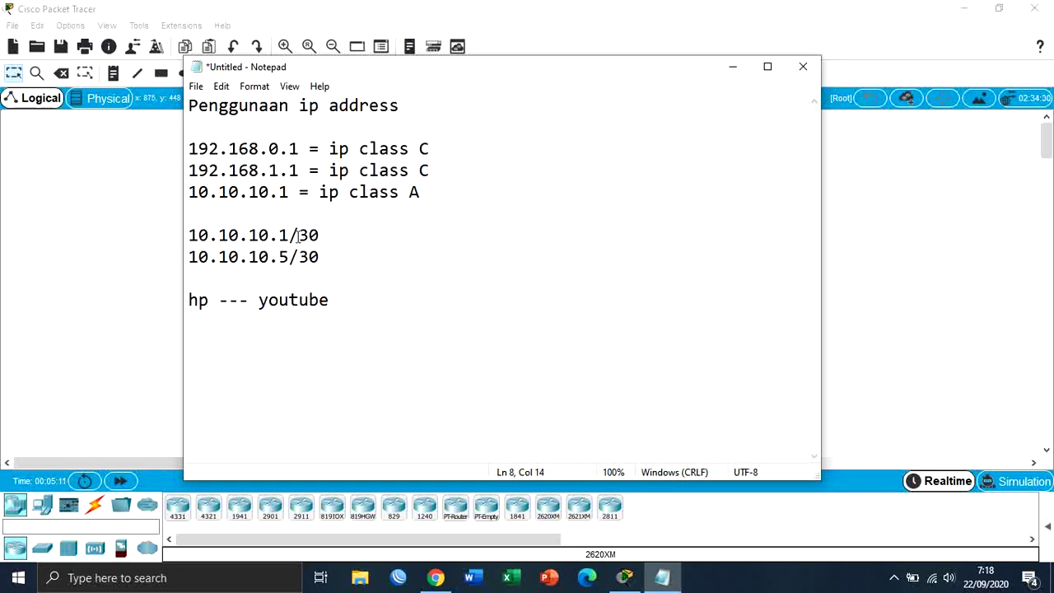
Step: Highlight the third octets, the /30 prefixes and the full 10.10.10.1/30 and 10.10.10.5/30 lines to compare them
{"action": "left_click_drag", "start_coordinate": [249, 236], "coordinate": [266, 257]}
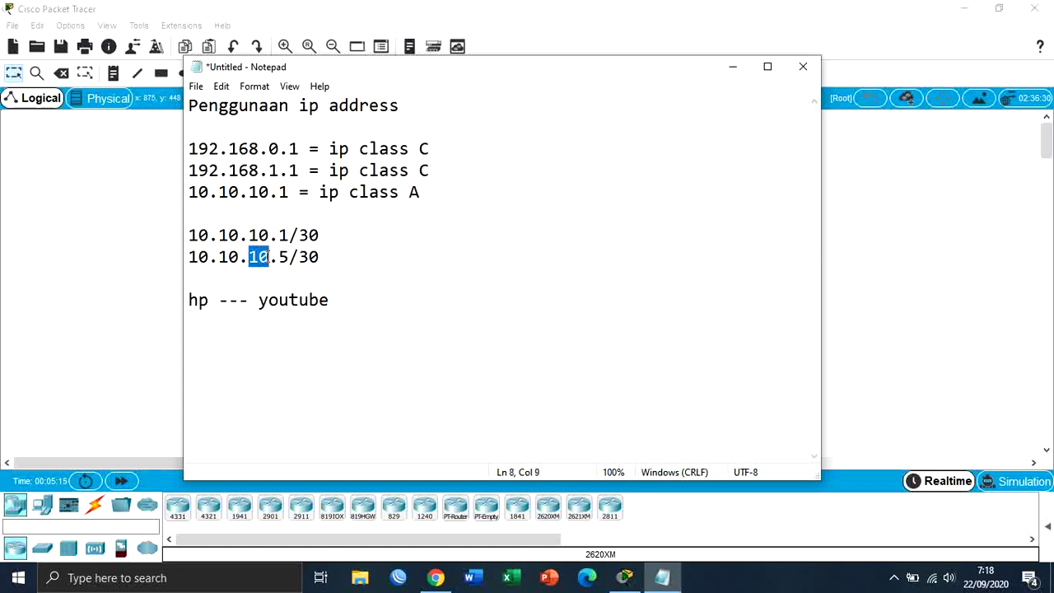
{"action": "double_click", "coordinate": [309, 236]}
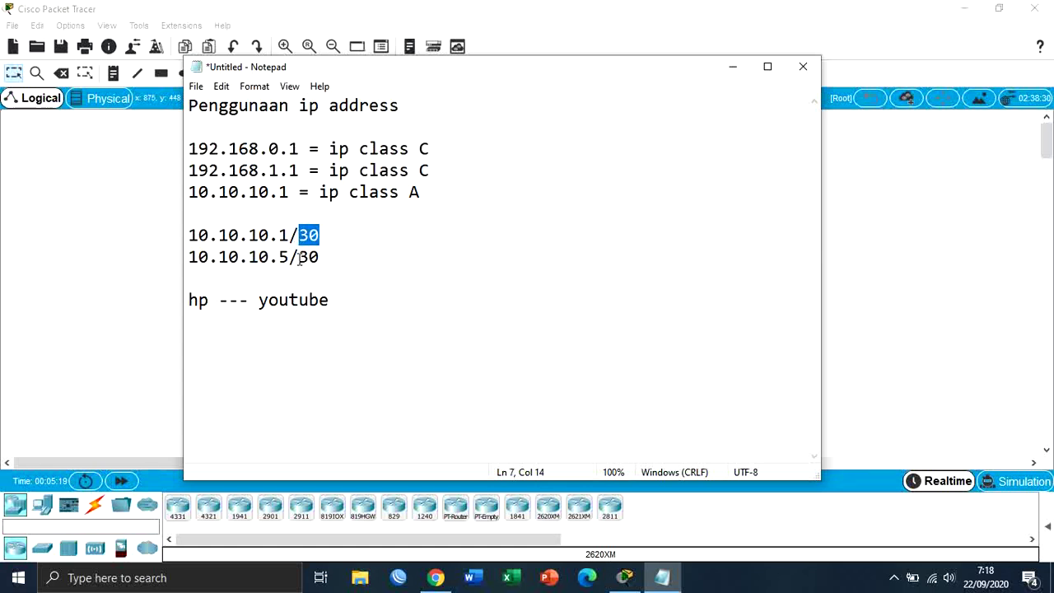
{"action": "left_click_drag", "start_coordinate": [299, 258], "coordinate": [334, 261]}
{"action": "left_click", "coordinate": [335, 260]}
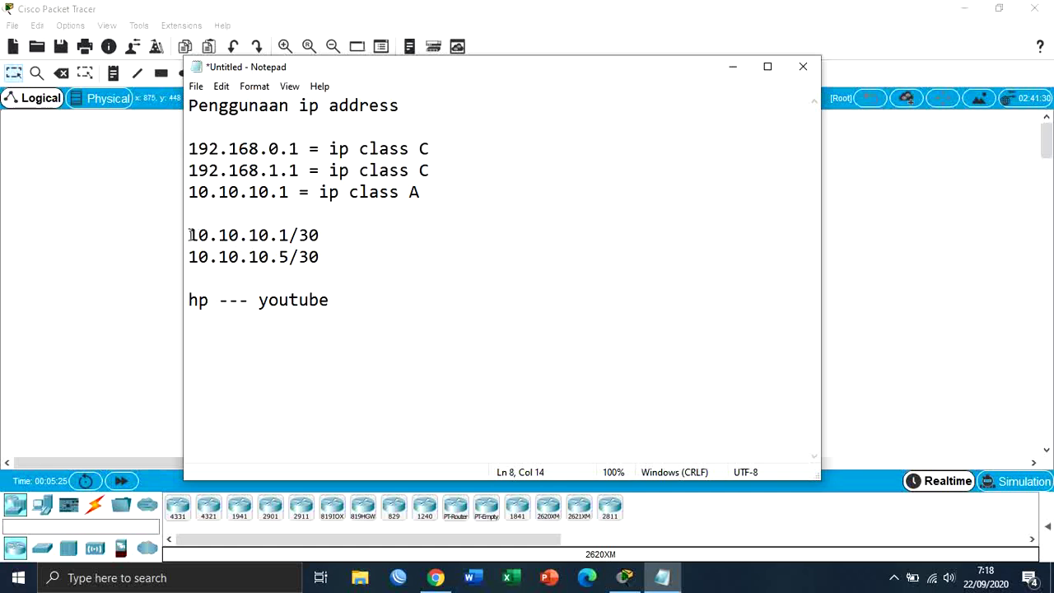
{"action": "left_click_drag", "start_coordinate": [189, 235], "coordinate": [317, 235]}
{"action": "left_click_drag", "start_coordinate": [192, 257], "coordinate": [321, 256]}
{"action": "left_click", "coordinate": [359, 257]}
Step: Switch to Cisco Packet Tracer and place two PCs side by side in the logical workspace
{"action": "left_click", "coordinate": [732, 67]}
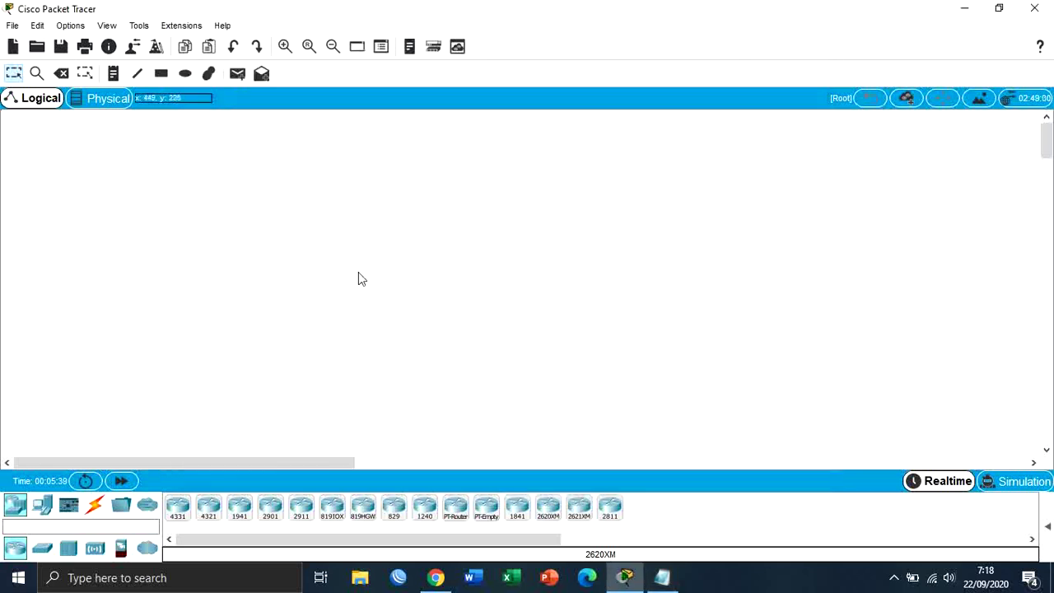
{"action": "left_click", "coordinate": [42, 505]}
{"action": "left_click", "coordinate": [179, 508]}
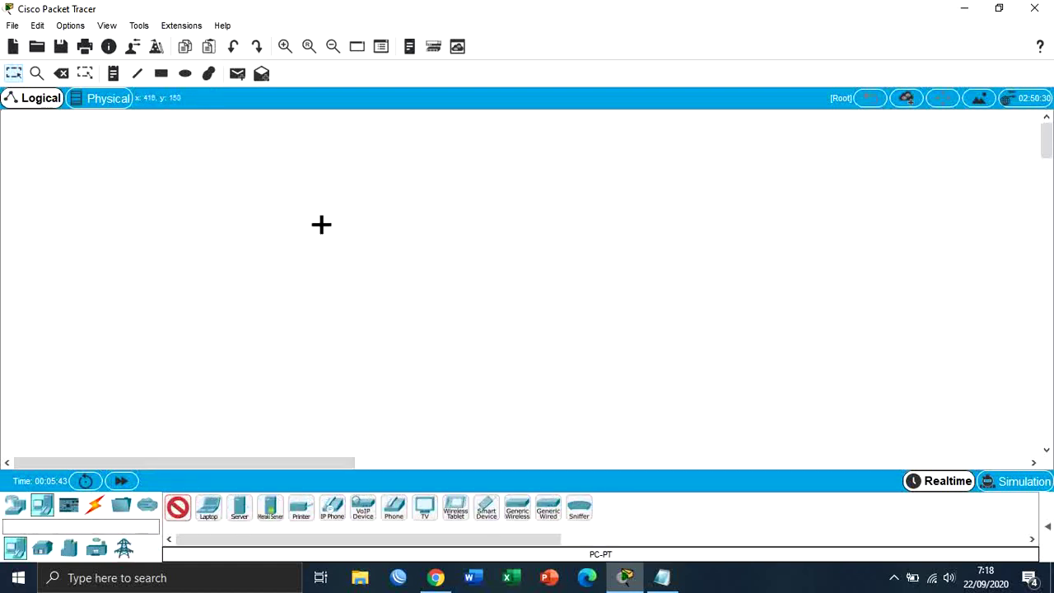
{"action": "left_click", "coordinate": [321, 226]}
{"action": "left_click", "coordinate": [512, 221]}
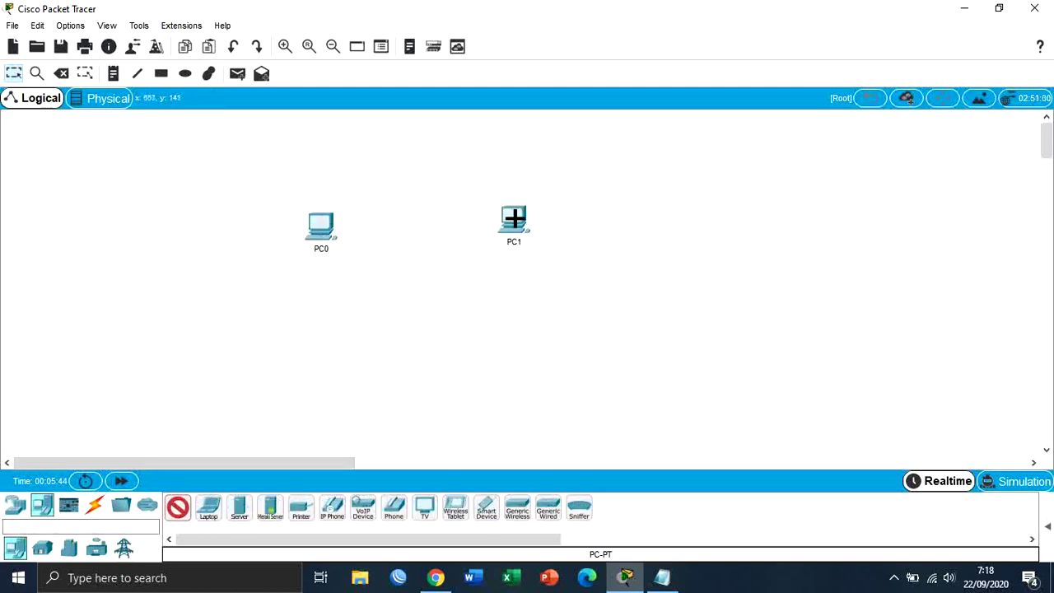
Step: Add the notes "10.10.10.1/24" above PC0 and "10.10.10.2/24" above PC1, and align each PC beneath its note
{"action": "left_click", "coordinate": [113, 73]}
{"action": "left_click", "coordinate": [284, 189]}
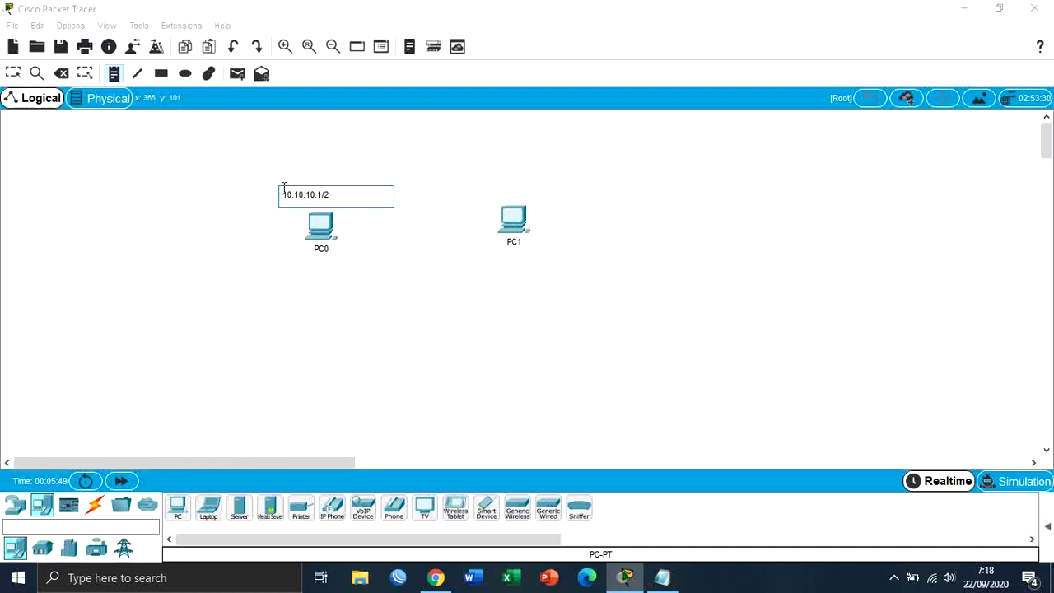
{"action": "type", "text": "10.10.10.1/24"}
{"action": "left_click", "coordinate": [472, 189]}
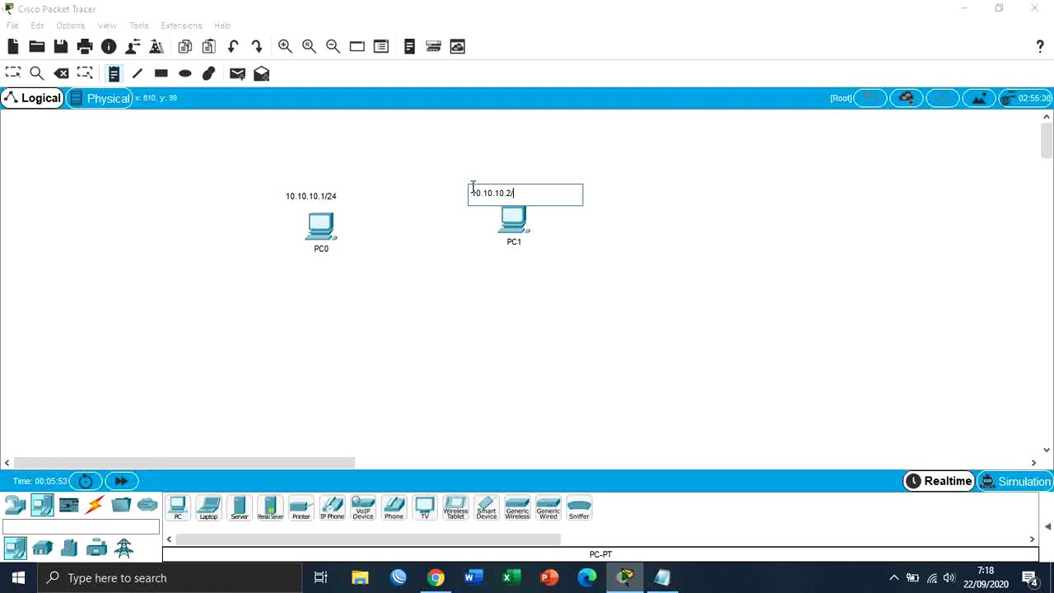
{"action": "type", "text": "10.10.10.2/24"}
{"action": "left_click", "coordinate": [13, 73]}
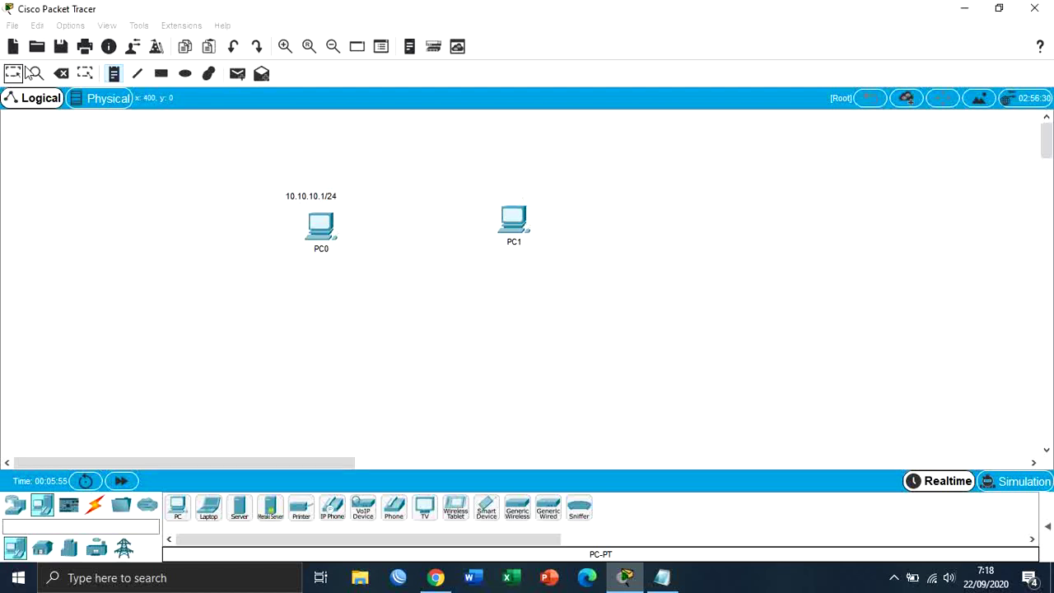
{"action": "left_click_drag", "start_coordinate": [511, 230], "coordinate": [500, 235]}
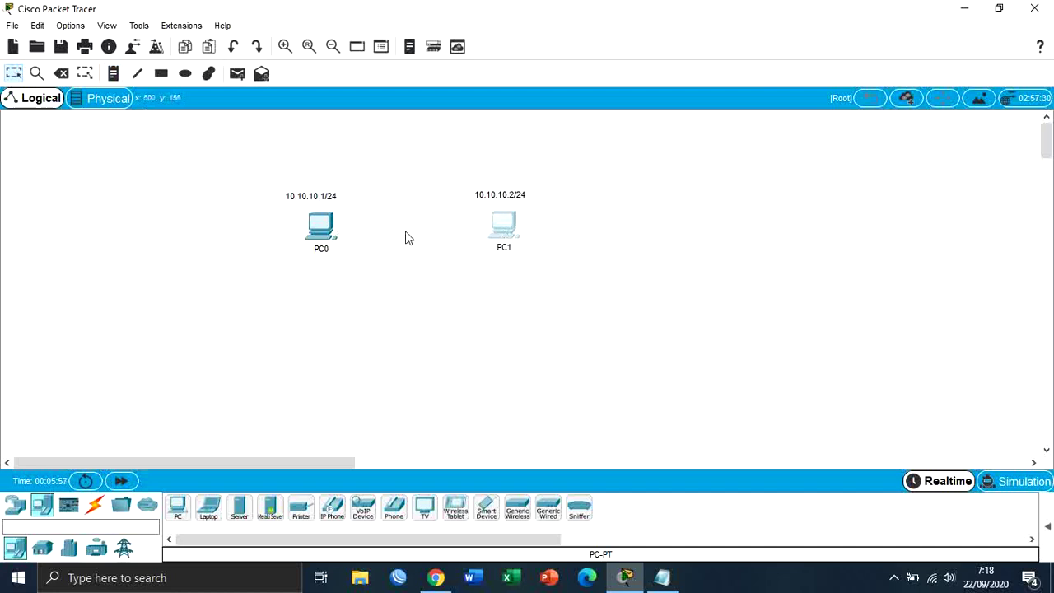
{"action": "left_click_drag", "start_coordinate": [321, 228], "coordinate": [309, 244]}
Step: Configure PC0 with the static IP address 10.10.10.1 and subnet mask 255.255.255.0
{"action": "left_click", "coordinate": [308, 237]}
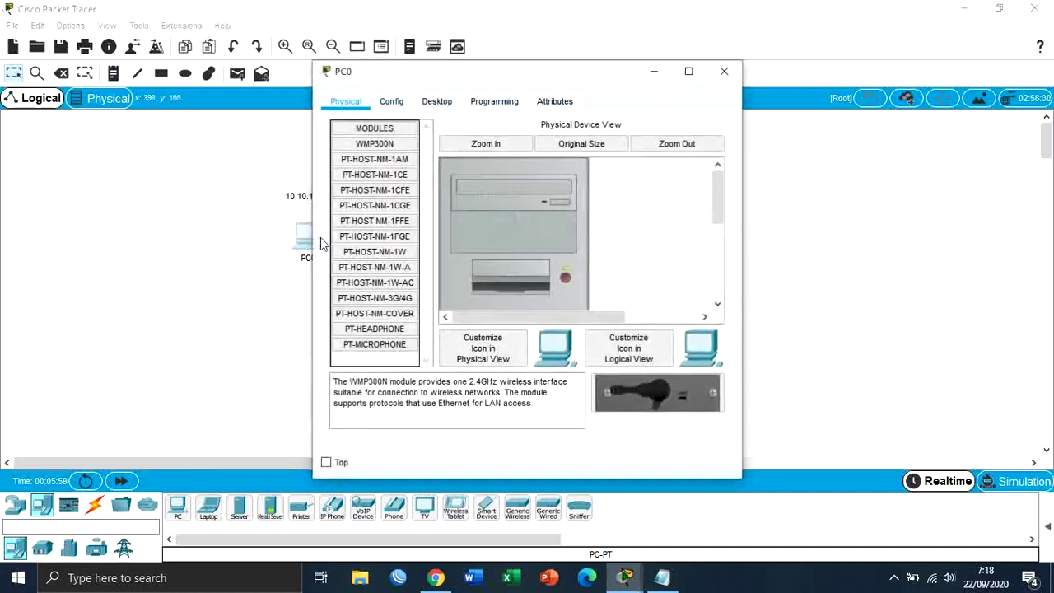
{"action": "left_click", "coordinate": [435, 103]}
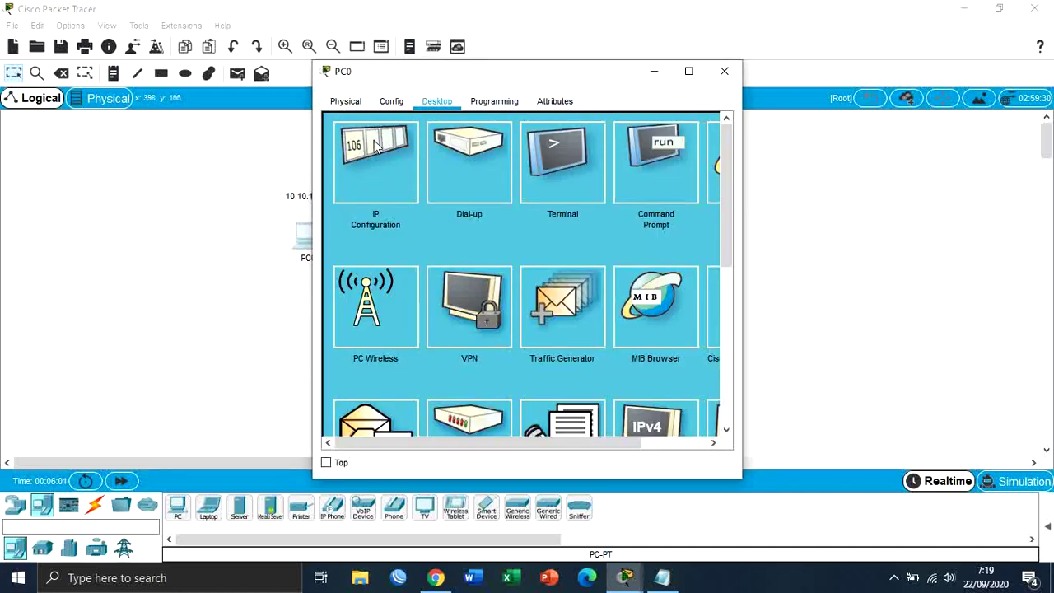
{"action": "left_click", "coordinate": [381, 148]}
{"action": "left_click_drag", "start_coordinate": [454, 74], "coordinate": [556, 75]}
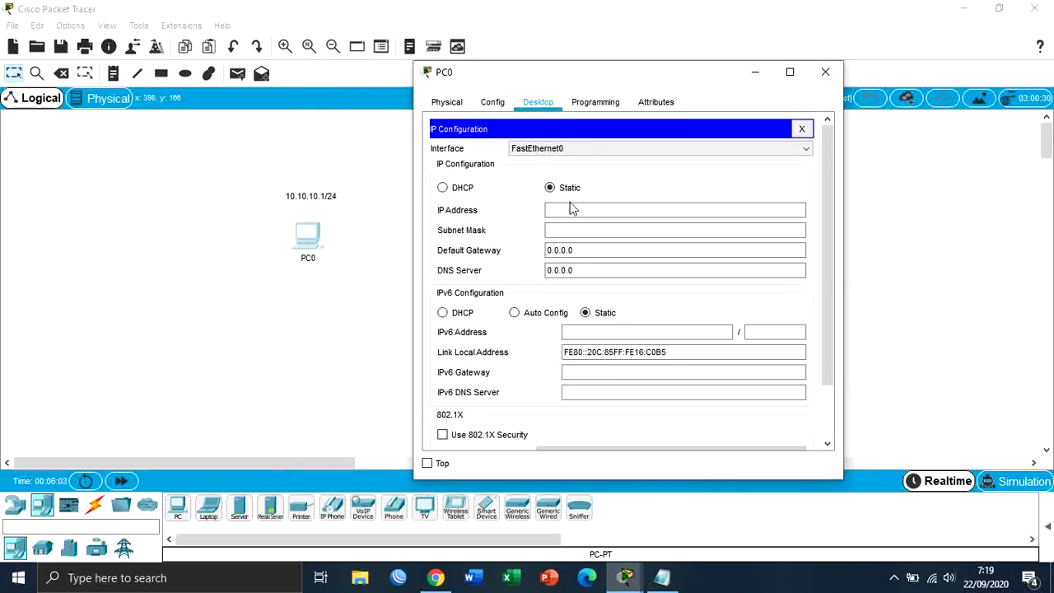
{"action": "left_click", "coordinate": [568, 209]}
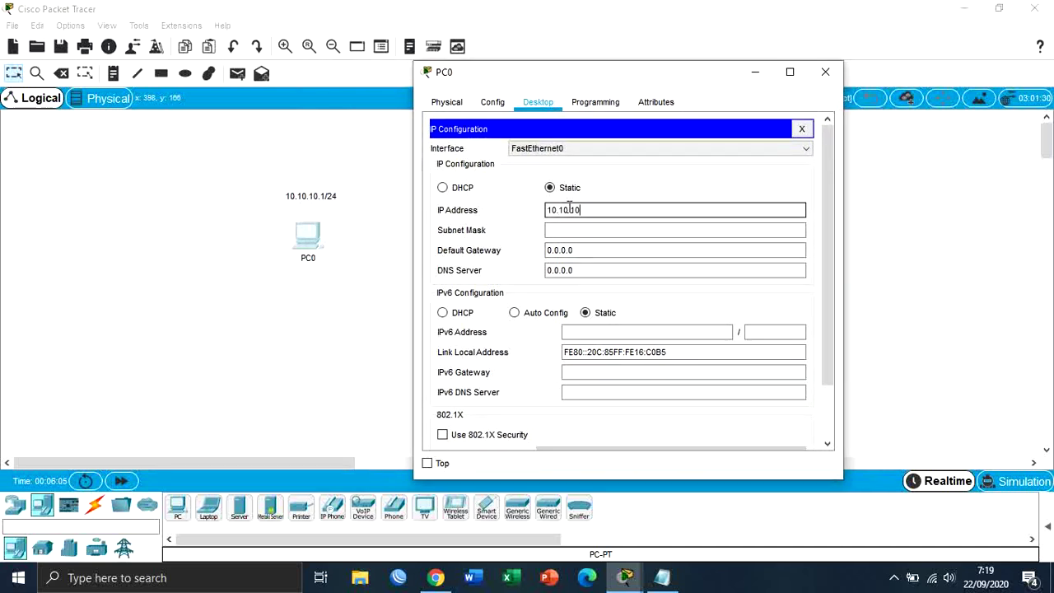
{"action": "type", "text": "10.10.10.1"}
{"action": "key", "text": "Tab"}
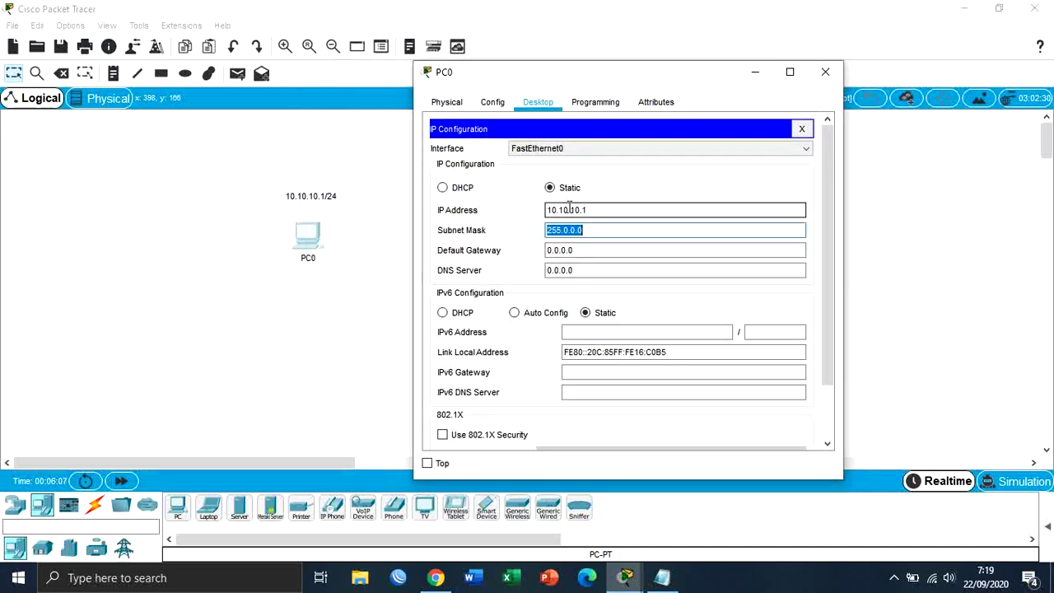
{"action": "type", "text": "25"}
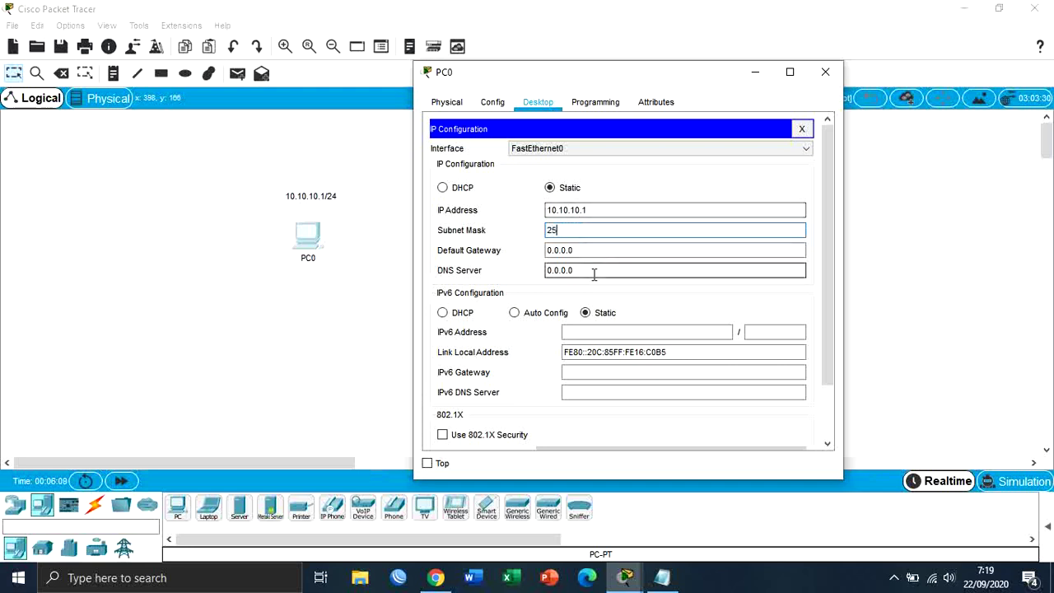
{"action": "type", "text": "5.255.255.0"}
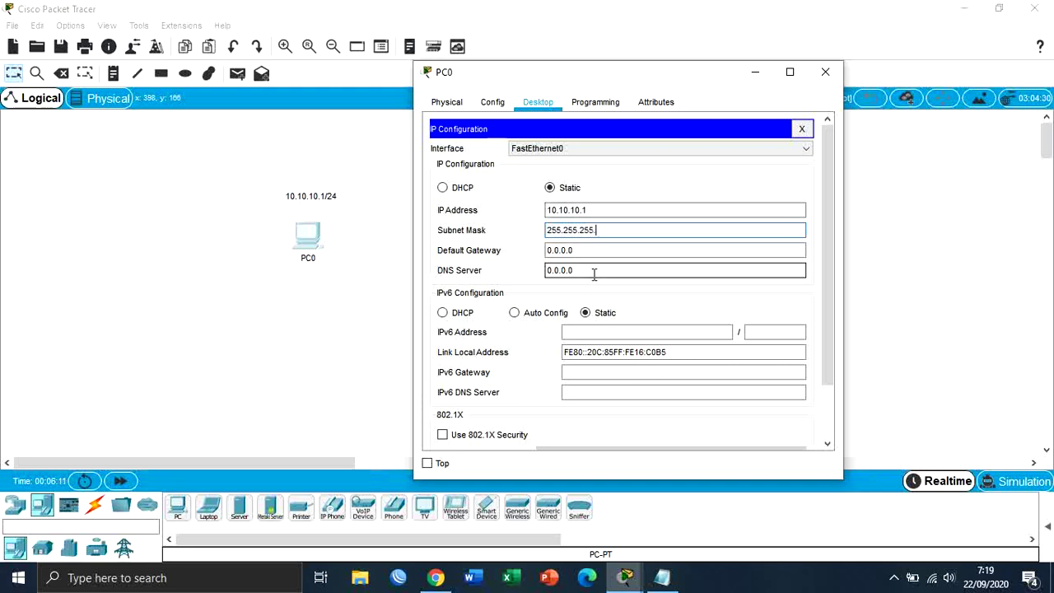
{"action": "key", "text": "Tab"}
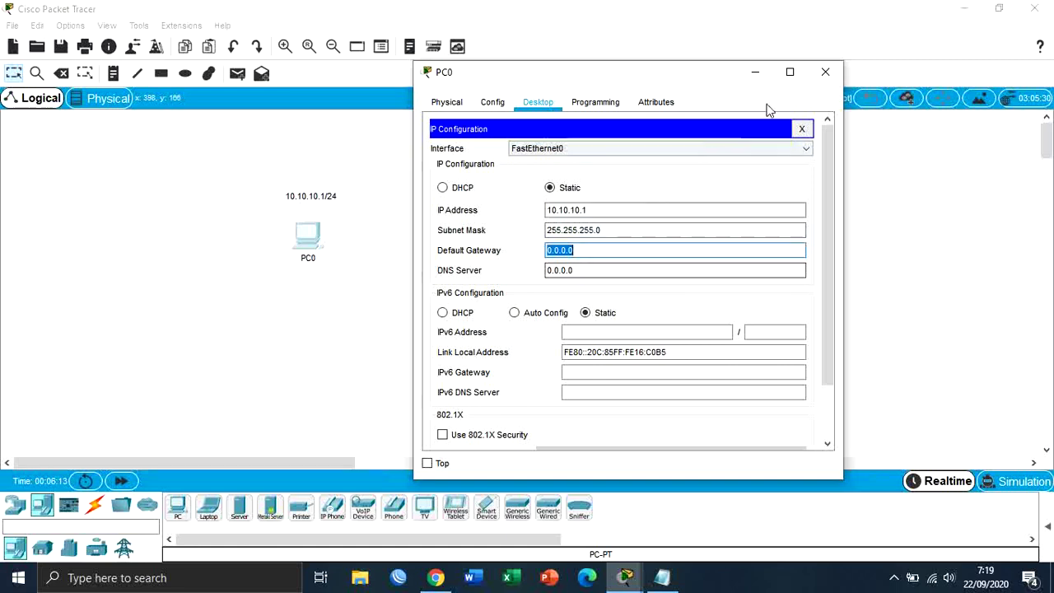
{"action": "left_click", "coordinate": [823, 72]}
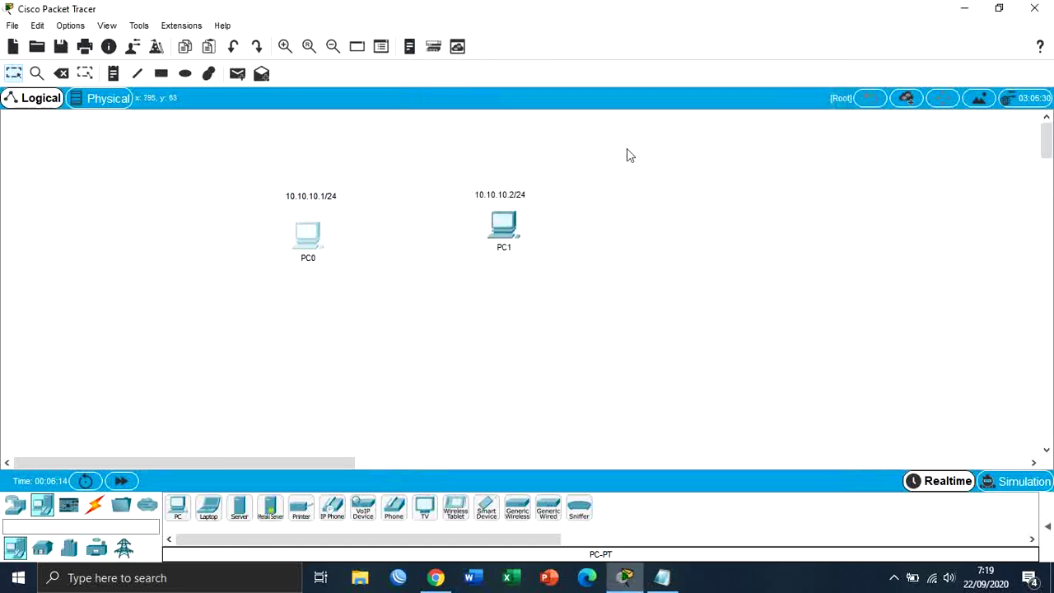
Step: Configure PC1 with the static IP address 10.10.10.2 and subnet mask 255.255.255.0
{"action": "left_click", "coordinate": [506, 227]}
{"action": "left_click", "coordinate": [562, 97]}
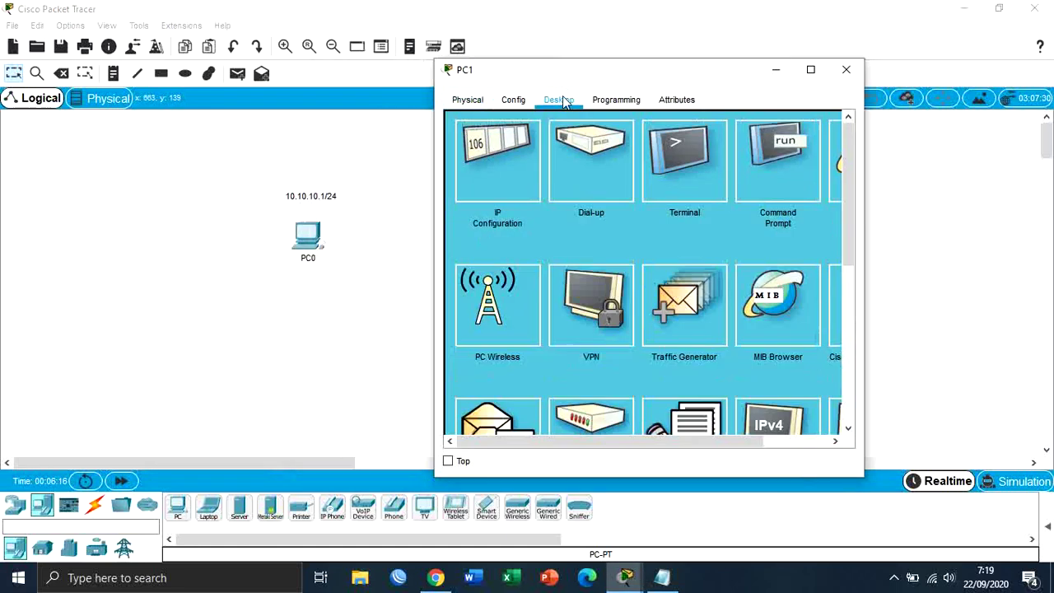
{"action": "left_click", "coordinate": [518, 148]}
{"action": "left_click", "coordinate": [609, 214]}
{"action": "type", "text": "10.10.10.2"}
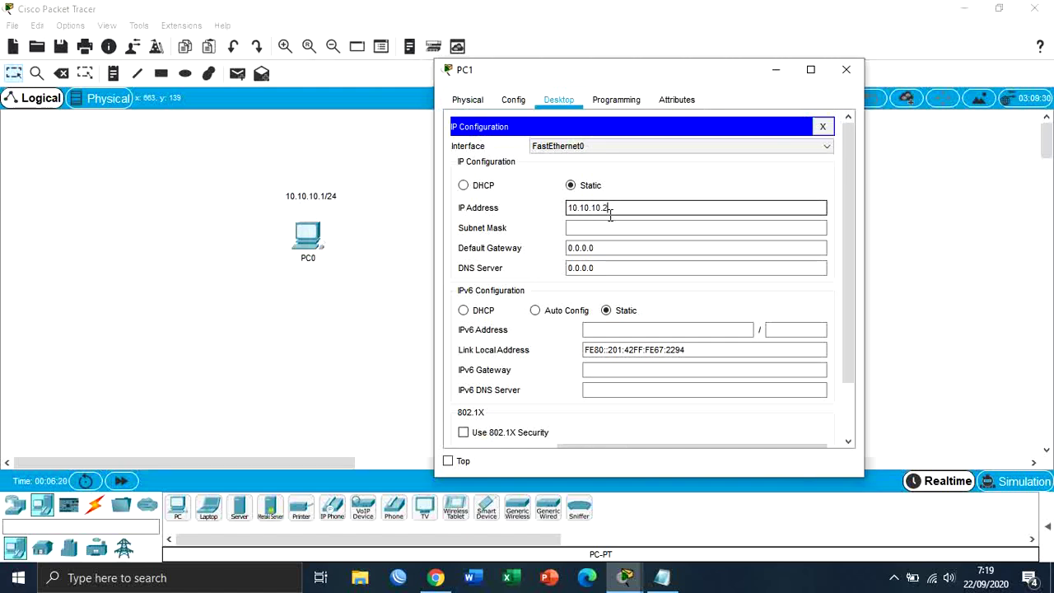
{"action": "key", "text": "Tab"}
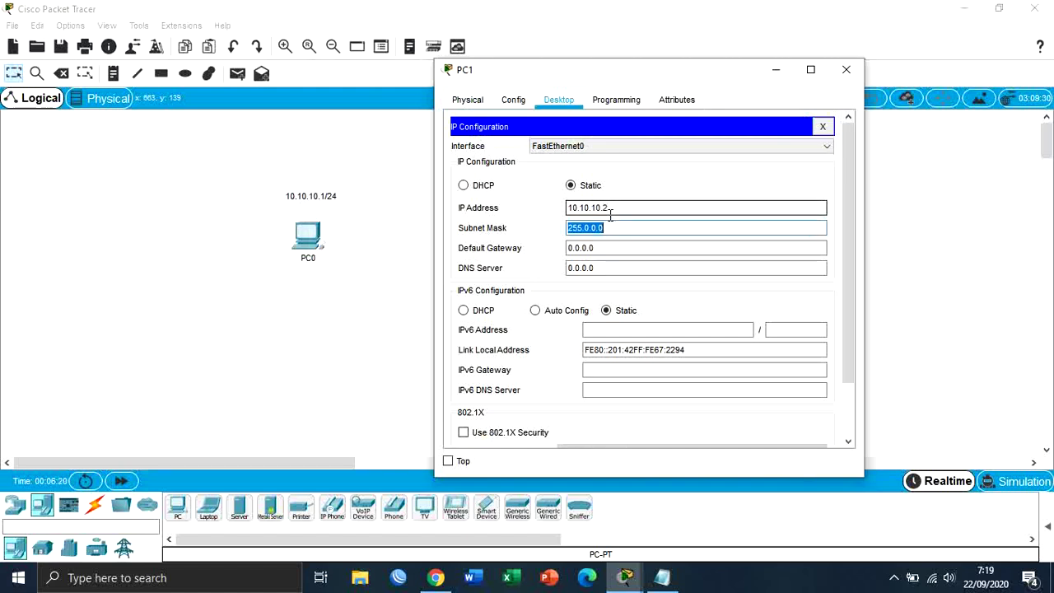
{"action": "type", "text": "255.255.255"}
{"action": "key", "text": "Tab"}
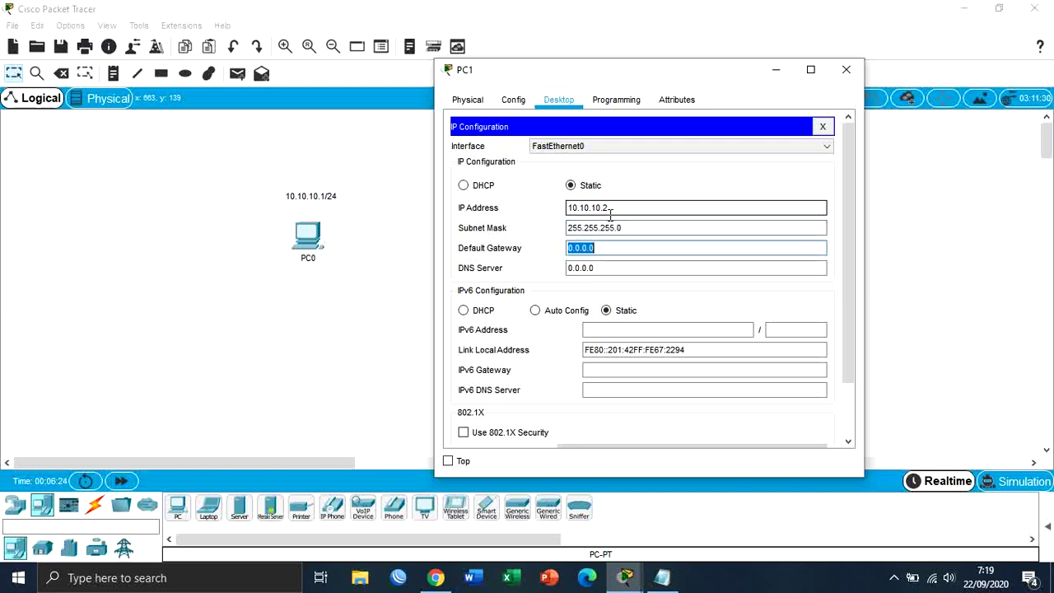
{"action": "left_click", "coordinate": [844, 72]}
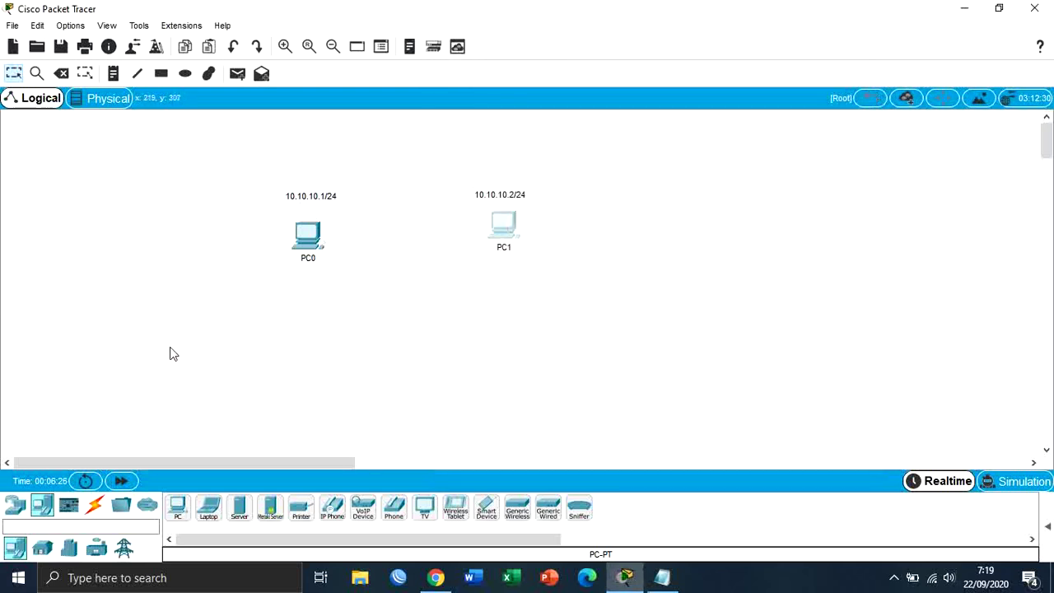
Step: Level PC1 with PC0 and connect the two PCs using the automatically chosen connection type
{"action": "left_click", "coordinate": [94, 504]}
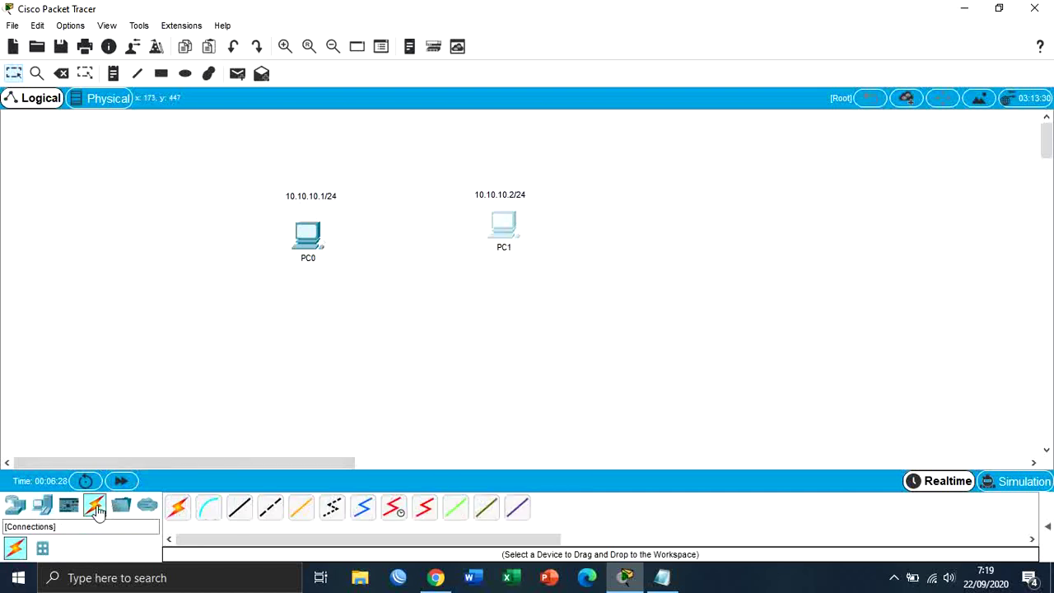
{"action": "left_click_drag", "start_coordinate": [504, 226], "coordinate": [505, 237]}
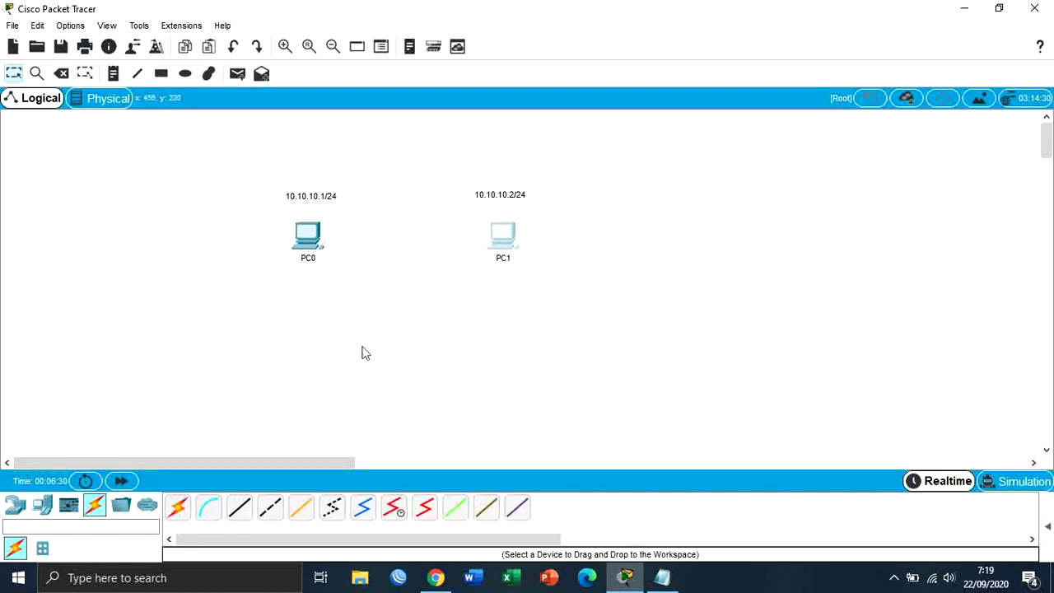
{"action": "left_click", "coordinate": [180, 510]}
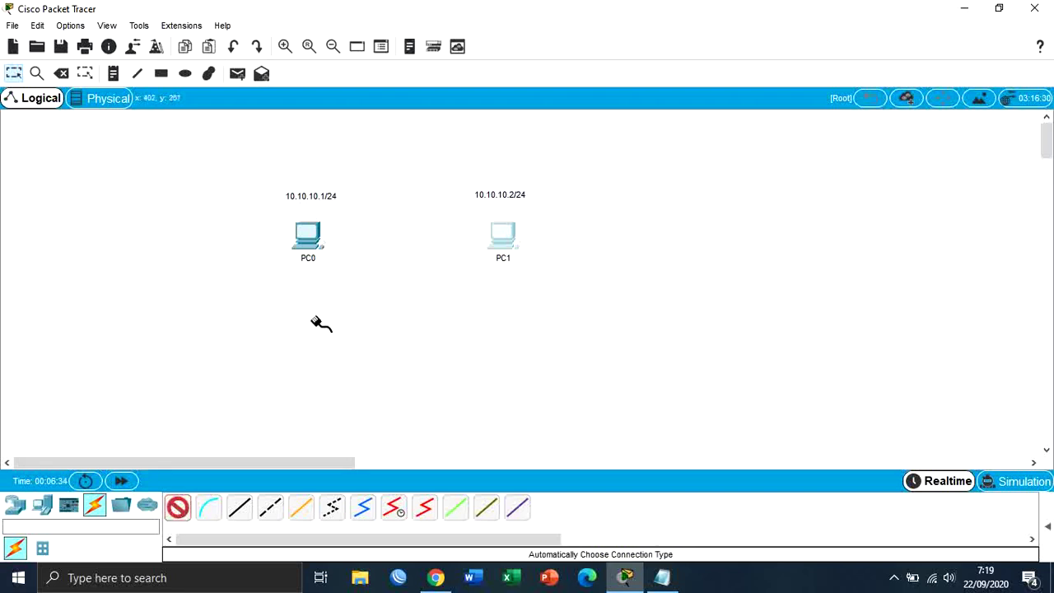
{"action": "left_click", "coordinate": [308, 235]}
{"action": "left_click", "coordinate": [486, 232]}
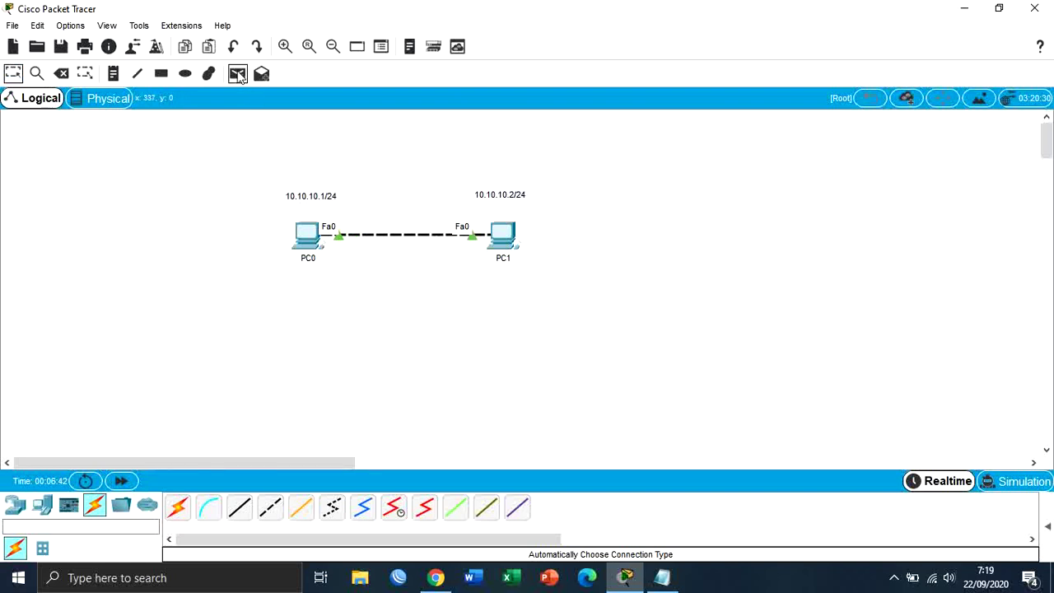
Step: Launch the Windows Magnifier and magnify the Packet Tracer workspace to 200%
{"action": "left_click", "coordinate": [18, 578]}
{"action": "type", "text": "mag"}
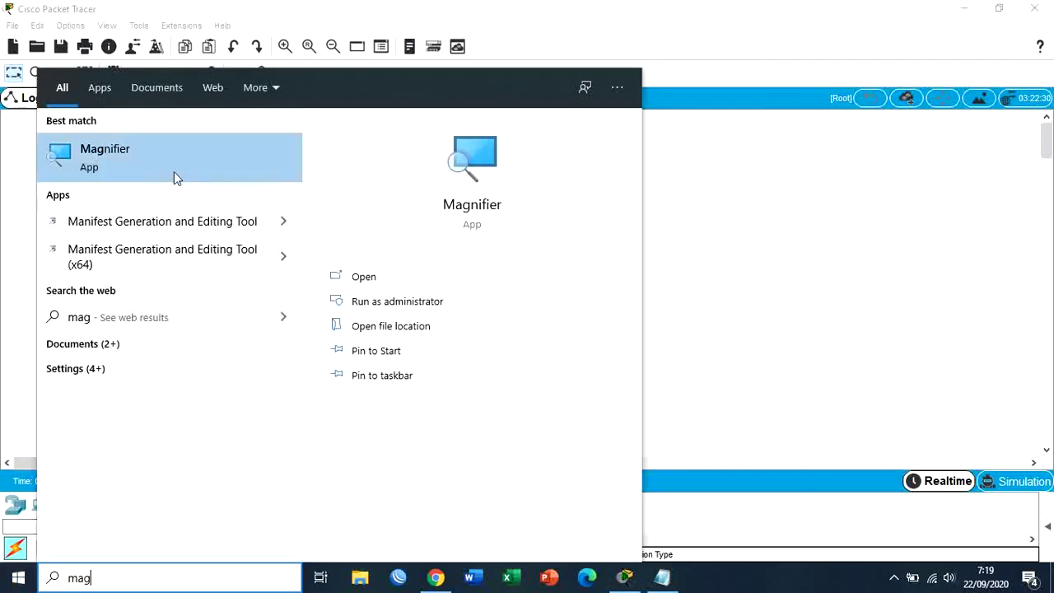
{"action": "left_click", "coordinate": [174, 171]}
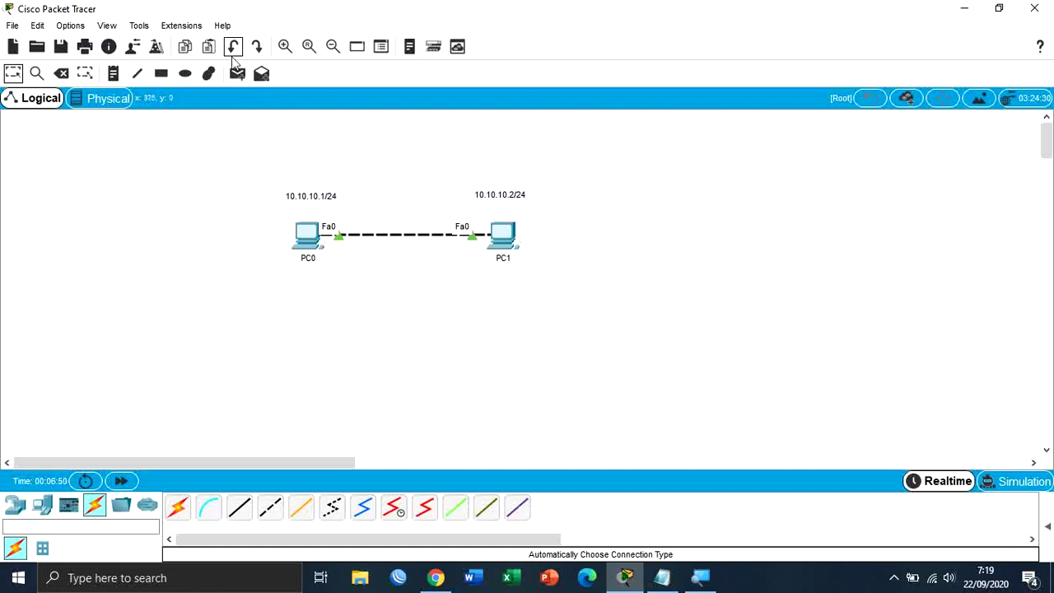
{"action": "left_click", "coordinate": [696, 567]}
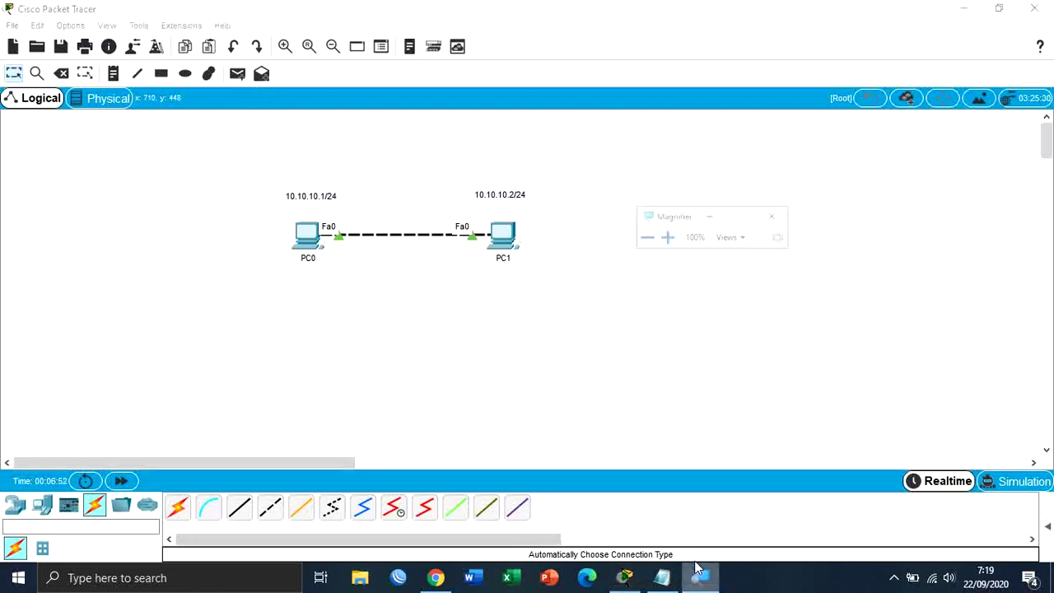
{"action": "left_click", "coordinate": [663, 183]}
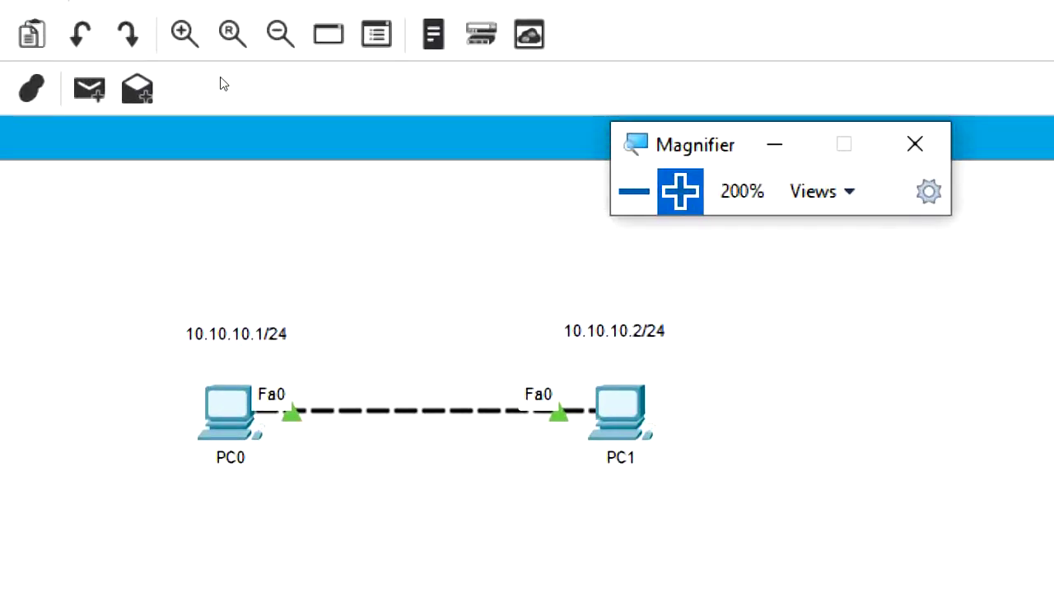
Step: Send a simple PDU from PC0 to PC1
{"action": "left_click", "coordinate": [89, 89]}
{"action": "left_click", "coordinate": [237, 413]}
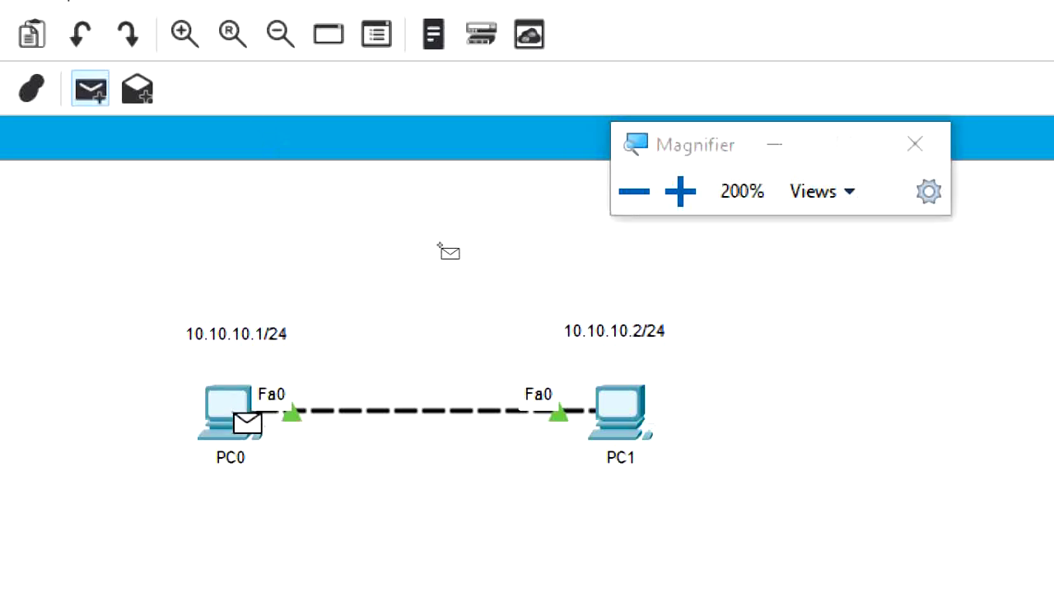
{"action": "left_click", "coordinate": [620, 412]}
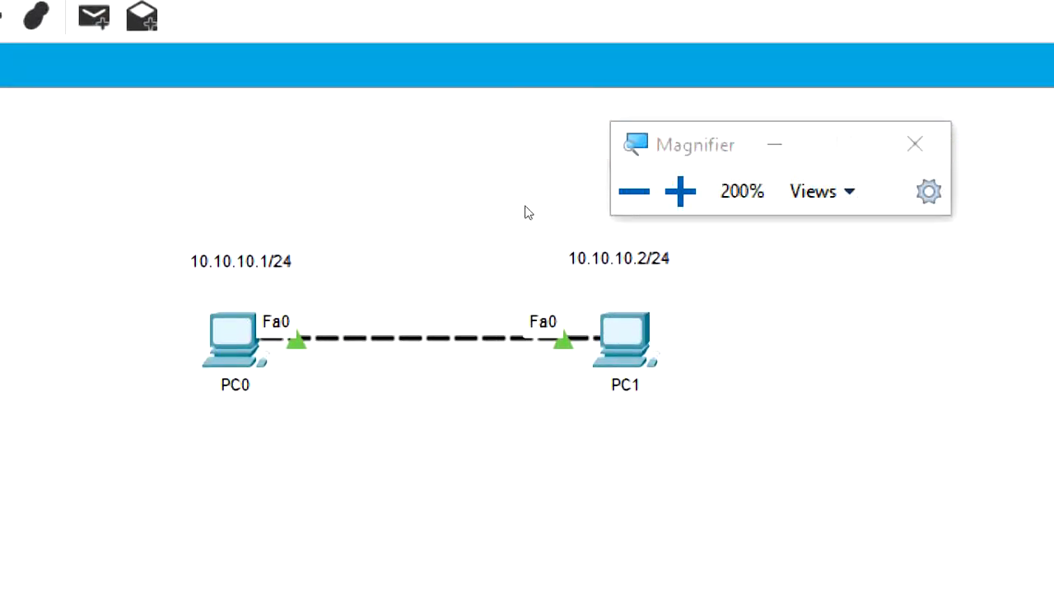
Step: Examine the PDU list's last status for the PC0 to PC1 message at 200% magnification, then return to 100%
{"action": "left_click", "coordinate": [634, 191]}
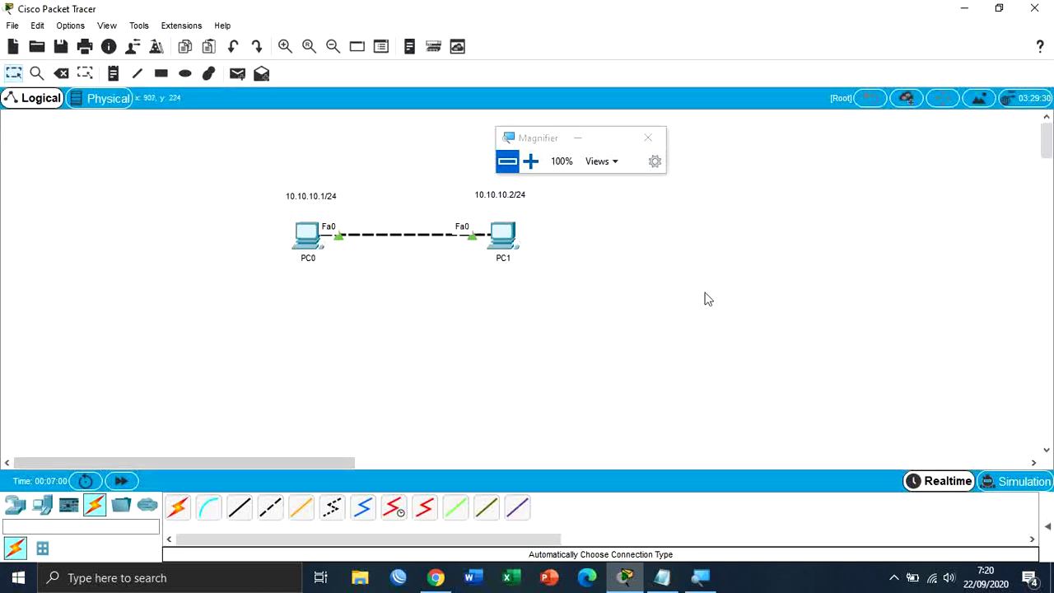
{"action": "left_click", "coordinate": [530, 161]}
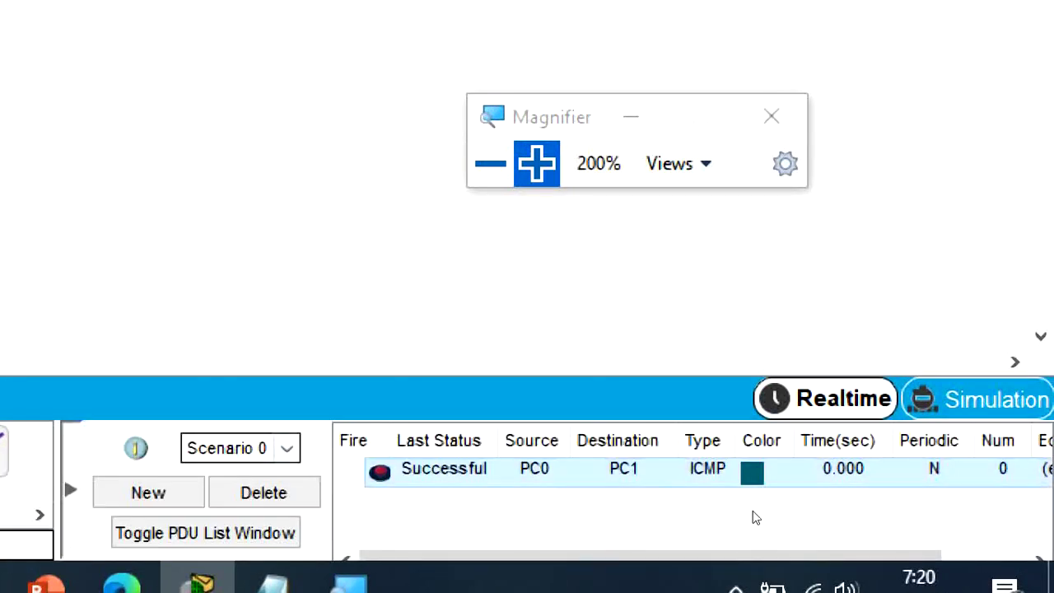
{"action": "key", "text": "super+minus"}
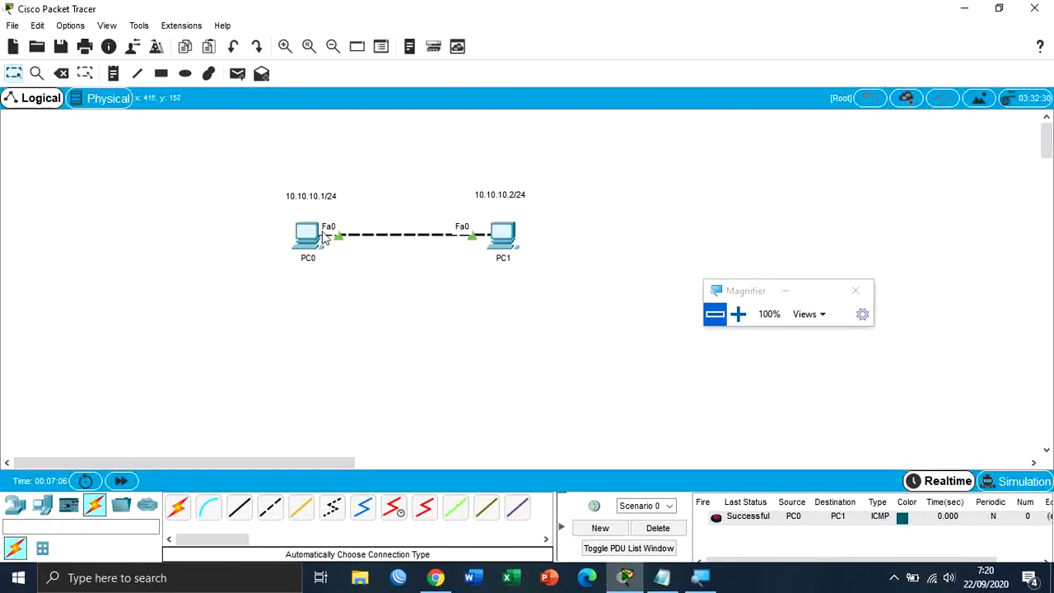
Step: Ping 10.10.10.2 from PC0's command prompt, with its window moved clear of the two PCs
{"action": "left_click", "coordinate": [320, 236]}
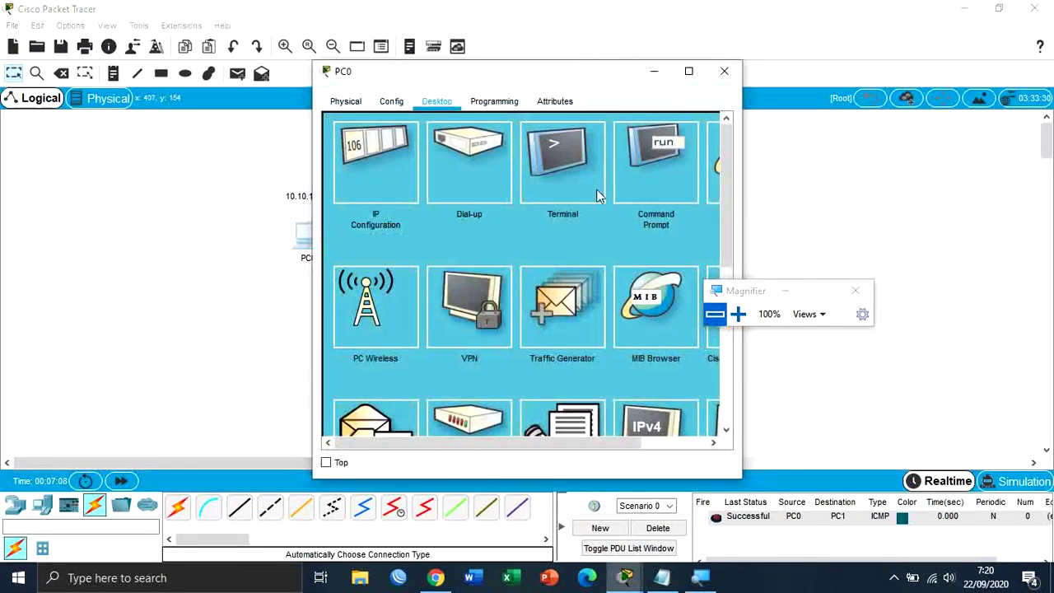
{"action": "left_click", "coordinate": [724, 71]}
{"action": "left_click", "coordinate": [308, 236]}
{"action": "left_click", "coordinate": [647, 186]}
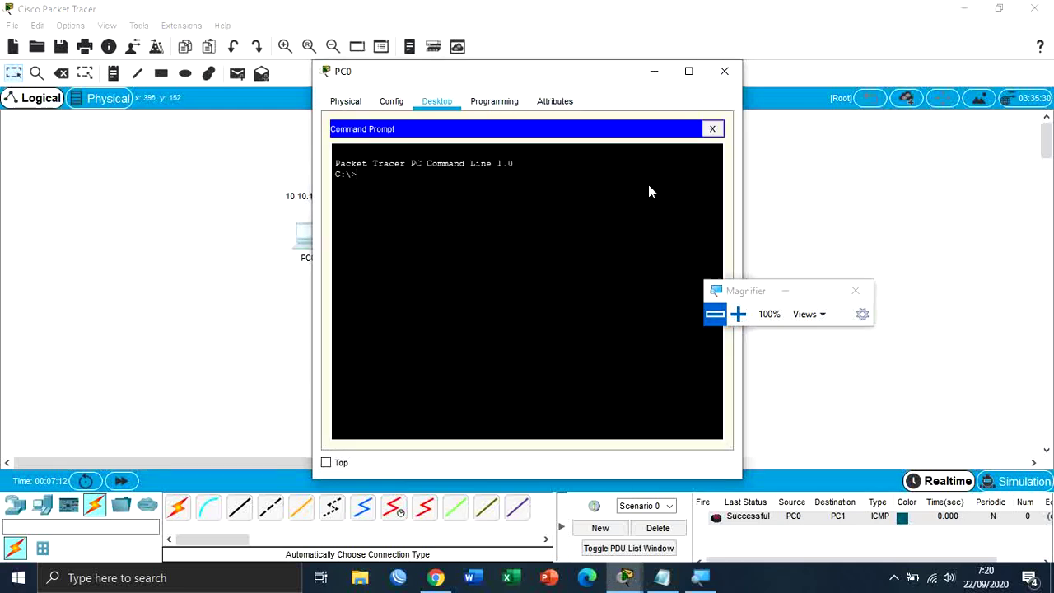
{"action": "left_click_drag", "start_coordinate": [565, 84], "coordinate": [798, 74]}
{"action": "type", "text": "pin"}
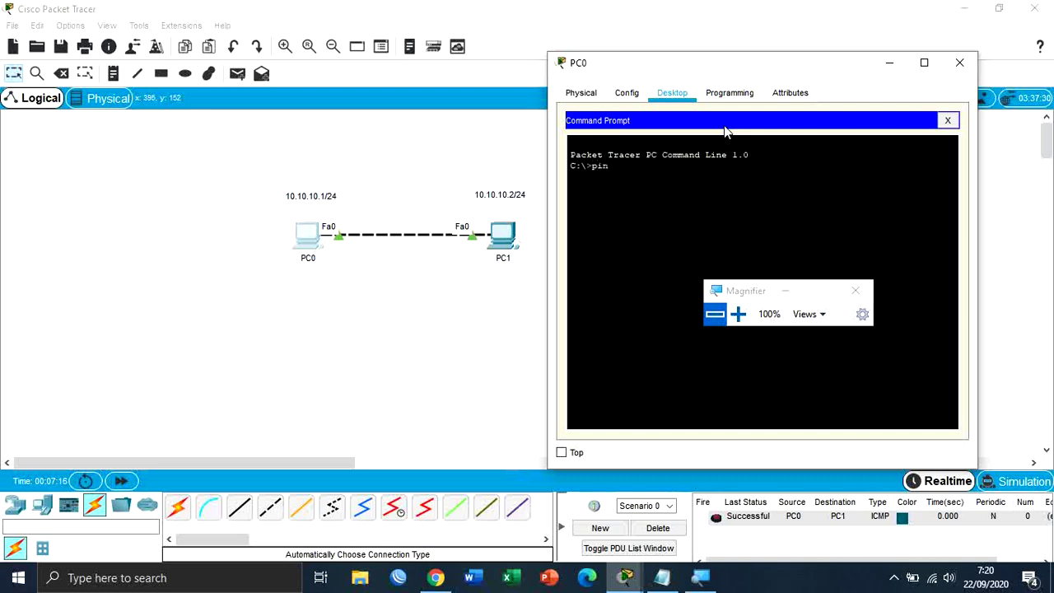
{"action": "type", "text": "g 10.10.10.2"}
{"action": "key", "text": "Return"}
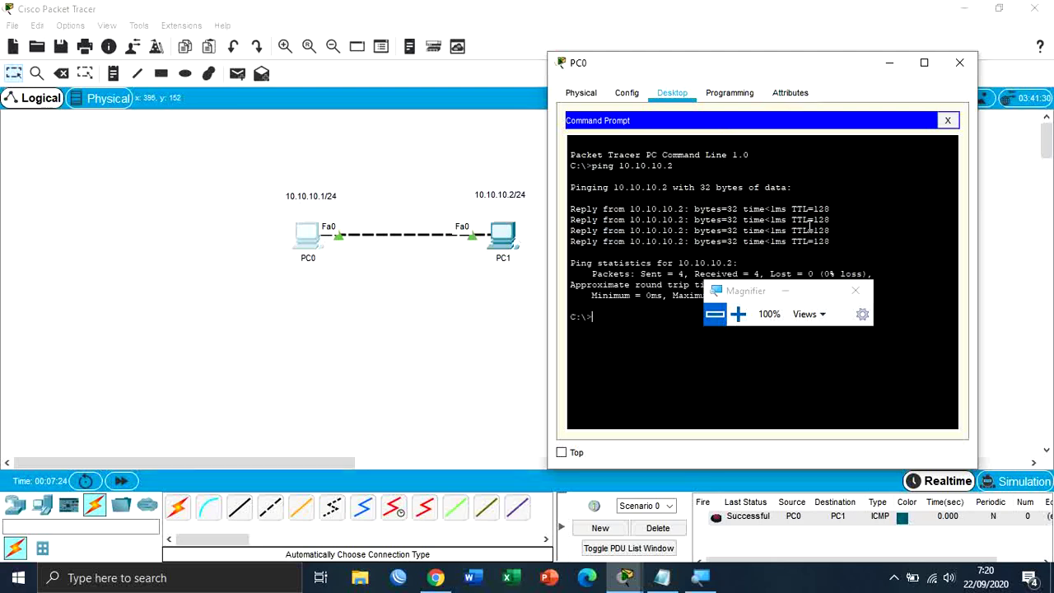
Step: Switch to Notepad and add a "=============" separator below the "hp --- youtube" line, followed by a run of blank lines
{"action": "left_click", "coordinate": [662, 577]}
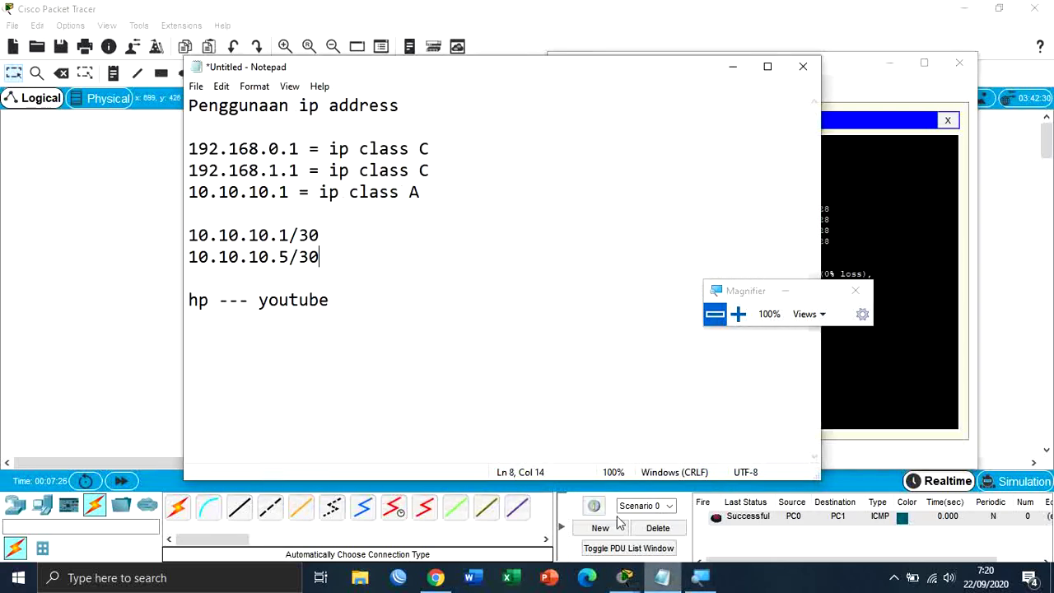
{"action": "left_click", "coordinate": [332, 338]}
{"action": "type", "text": "============="}
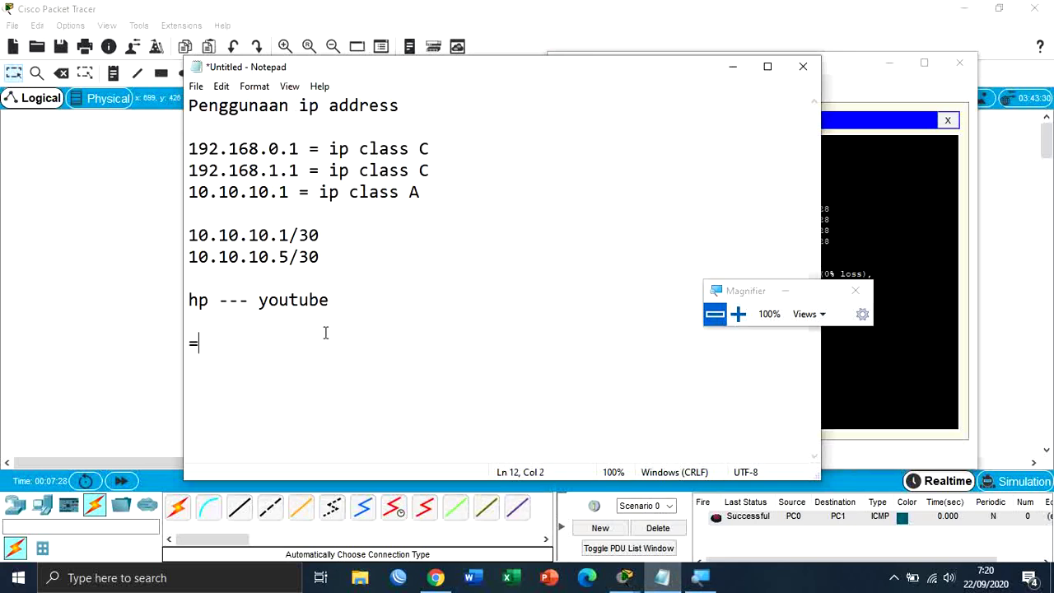
{"action": "key", "text": "Return"}
{"action": "key", "text": "Return"}
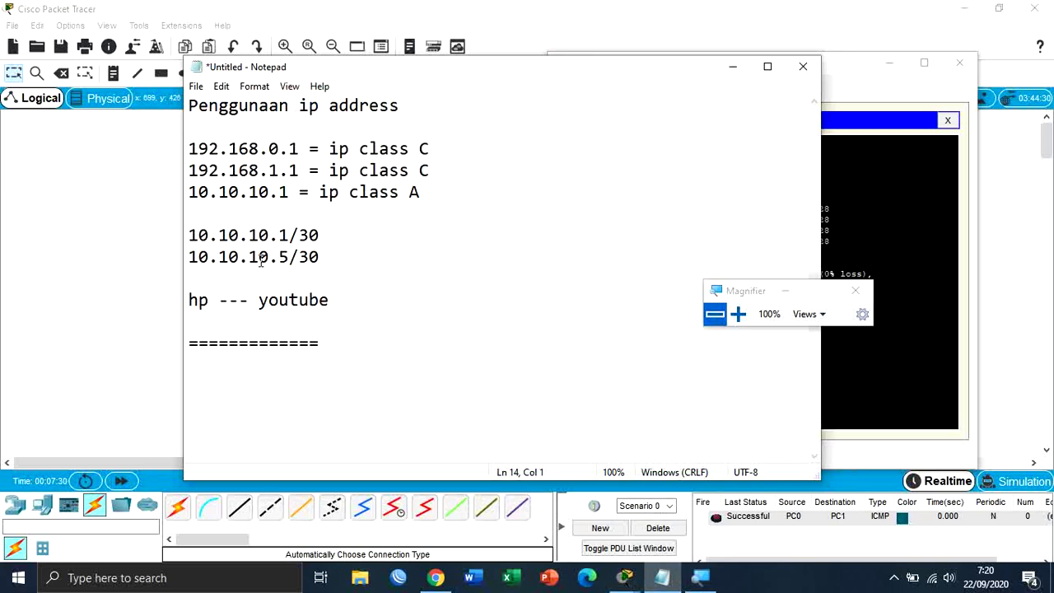
{"action": "key", "text": "Return"}
{"action": "key", "text": "Return"}
{"action": "key", "text": "Return"}
{"action": "key", "text": "Return"}
{"action": "key", "text": "Return"}
{"action": "key", "text": "Return"}
{"action": "key", "text": "Return"}
{"action": "key", "text": "Return"}
{"action": "key", "text": "Return"}
{"action": "key", "text": "Return"}
{"action": "key", "text": "Return"}
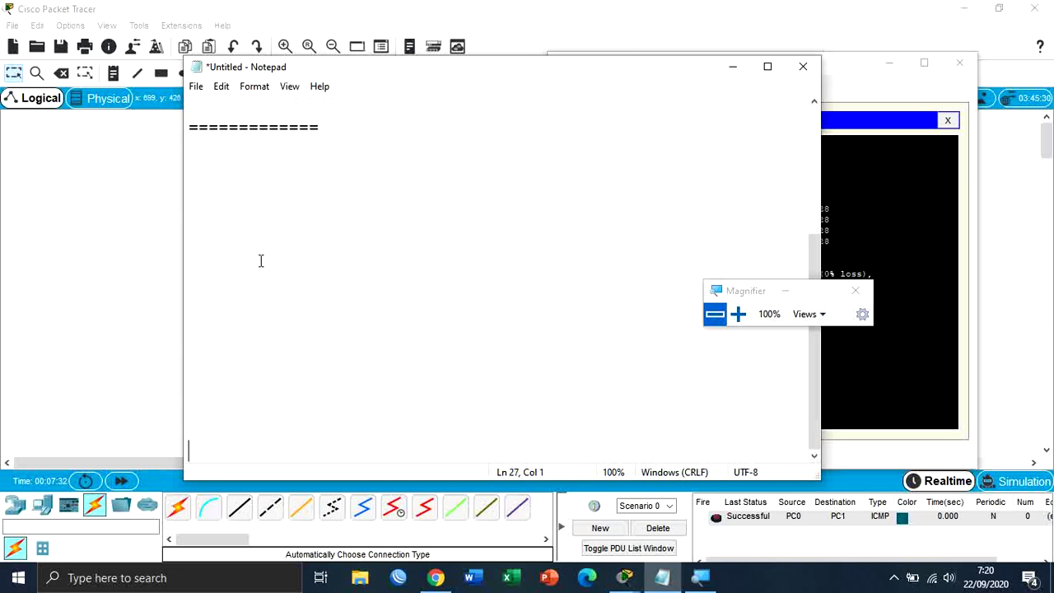
Step: Write "10.10.10.1/24 = 256 ip" below the "=============" separator, with the range "0-255" two lines beneath it
{"action": "left_click", "coordinate": [197, 168]}
{"action": "type", "text": "10.10.10."}
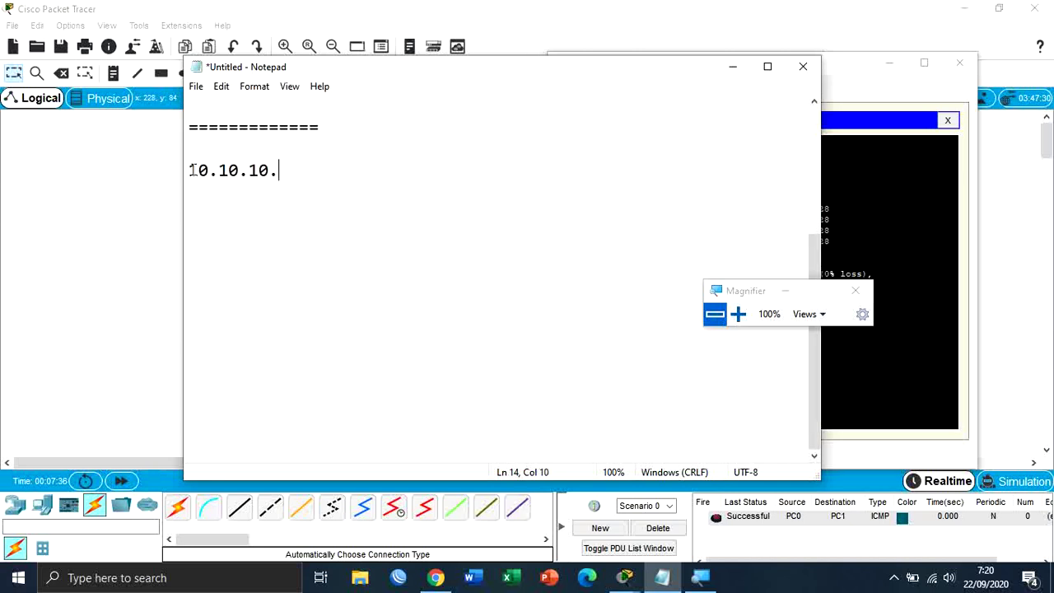
{"action": "type", "text": "1/24 = 256"}
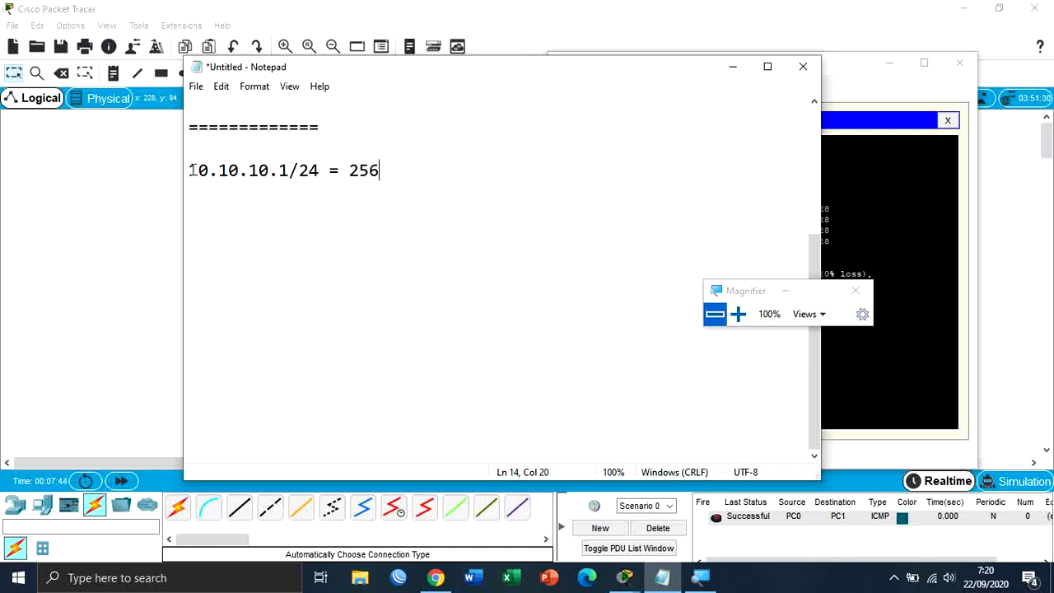
{"action": "type", "text": " ip"}
{"action": "key", "text": "Return"}
{"action": "key", "text": "Return"}
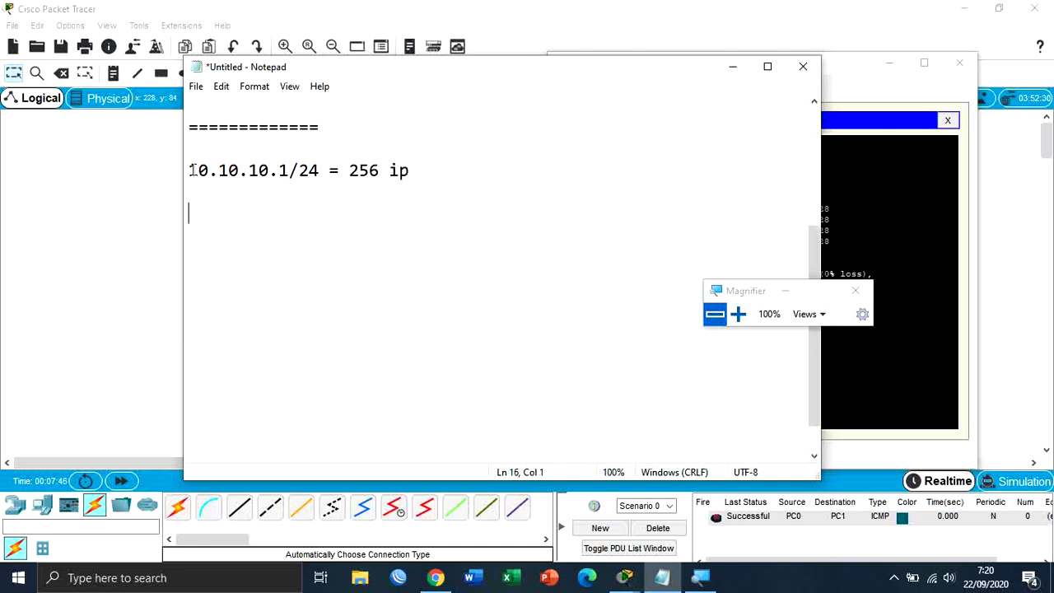
{"action": "type", "text": "0-255"}
{"action": "key", "text": "Return"}
{"action": "key", "text": "Return"}
Step: Add the line "10.10.10.0 ip network" beneath the 0-255 range, separated from it by a blank line
{"action": "type", "text": "10.10"}
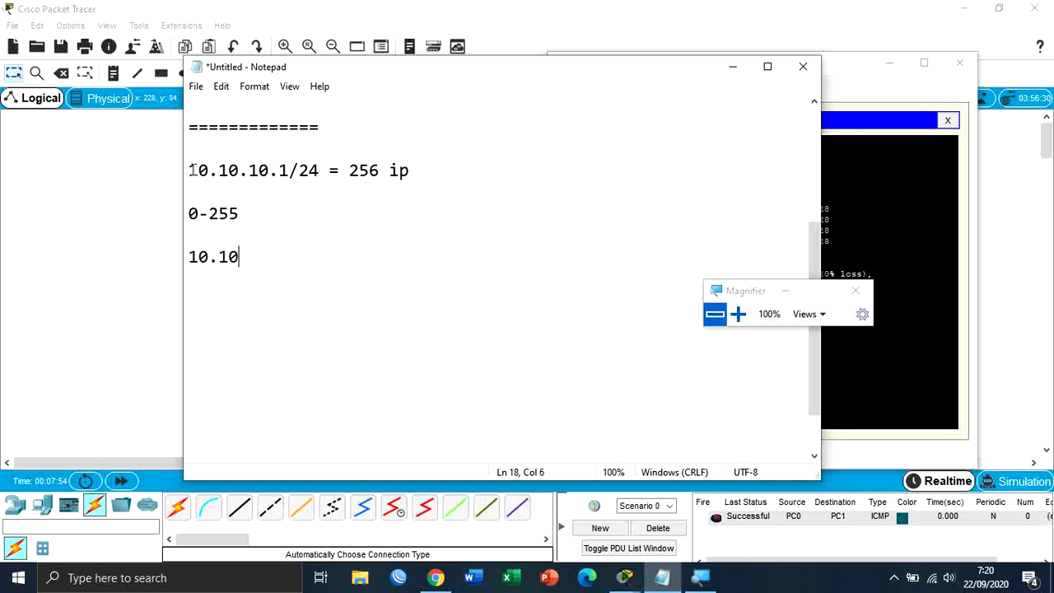
{"action": "type", "text": ".10.0 ip network"}
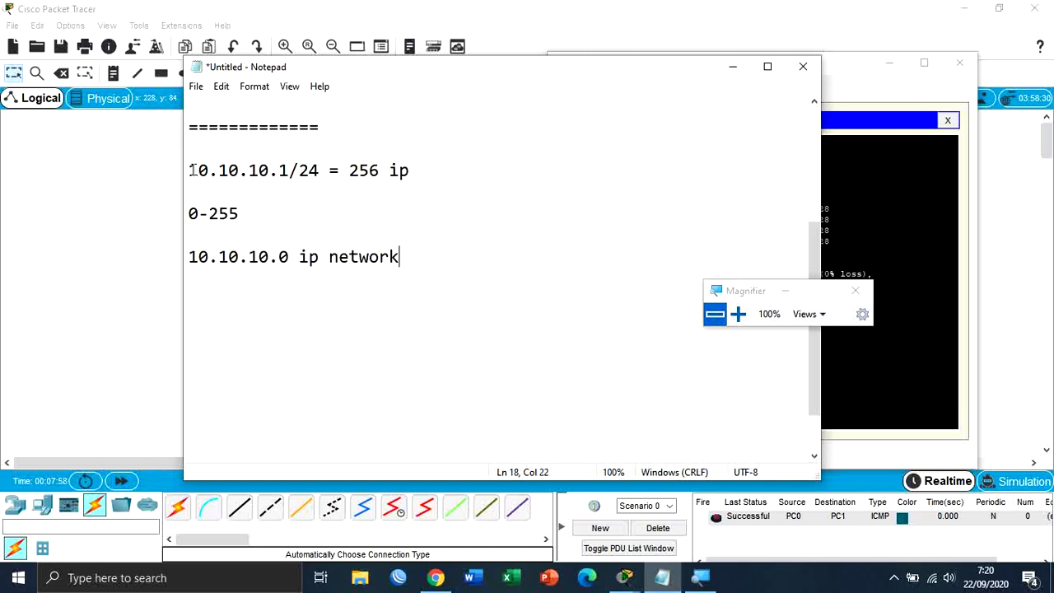
{"action": "key", "text": "Return"}
Step: Add the line "10.10.10.255 ip broadcast" under the network address, reusing a copy of 10.10.10.0 and leaving a blank line after it
{"action": "left_click", "coordinate": [187, 257]}
{"action": "left_click_drag", "start_coordinate": [187, 257], "coordinate": [287, 260]}
{"action": "key", "text": "ctrl+c"}
{"action": "left_click", "coordinate": [196, 282]}
{"action": "key", "text": "ctrl+v"}
{"action": "key", "text": "BackSpace"}
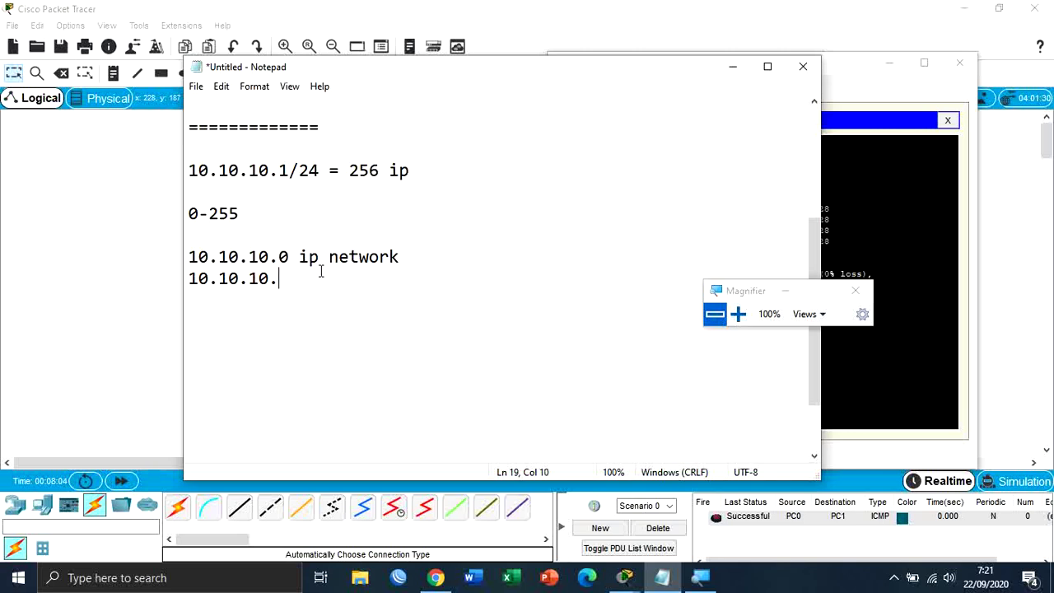
{"action": "type", "text": "1"}
{"action": "key", "text": "BackSpace"}
{"action": "type", "text": "255 ip broadca"}
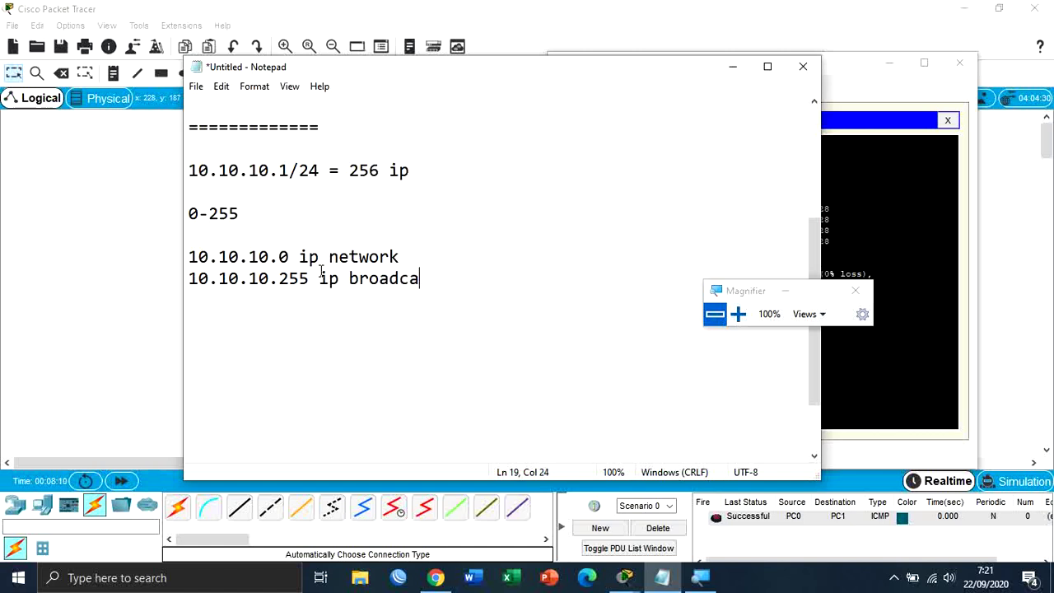
{"action": "type", "text": "st"}
{"action": "key", "text": "Return"}
{"action": "key", "text": "Return"}
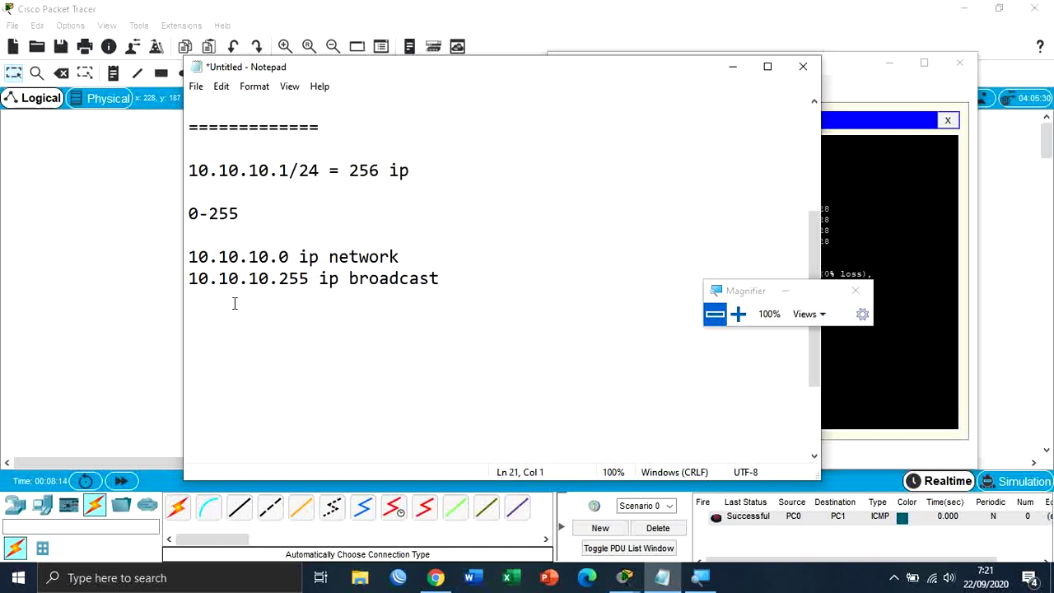
Step: List the first and last usable addresses, 10.10.10.1 and 10.10.10.254, on two lines and highlight them briefly
{"action": "type", "text": "10.10.10.1"}
{"action": "key", "text": "Return"}
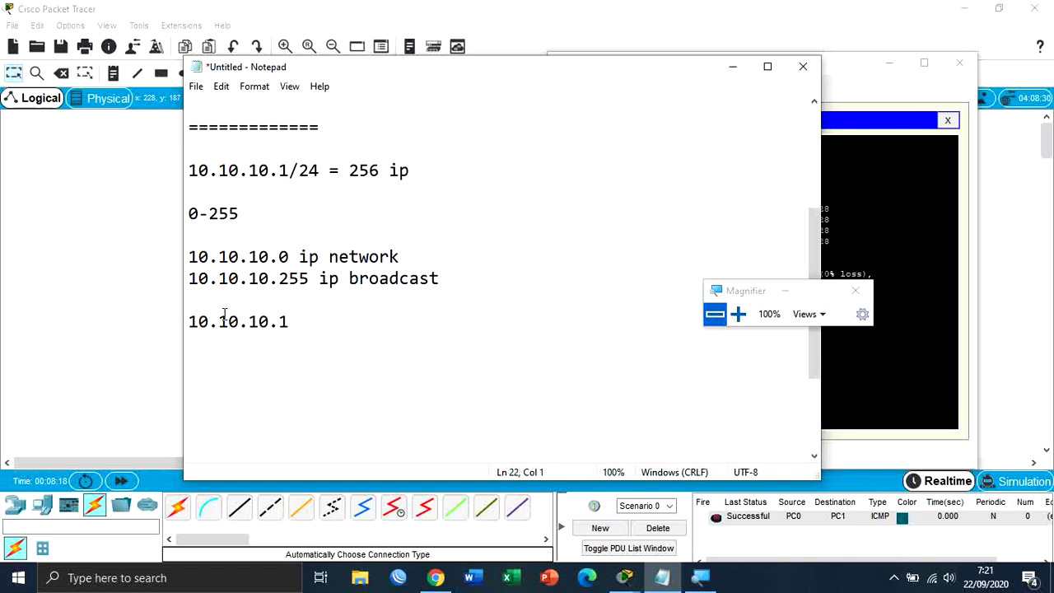
{"action": "type", "text": "10.10.10.0"}
{"action": "key", "text": "BackSpace"}
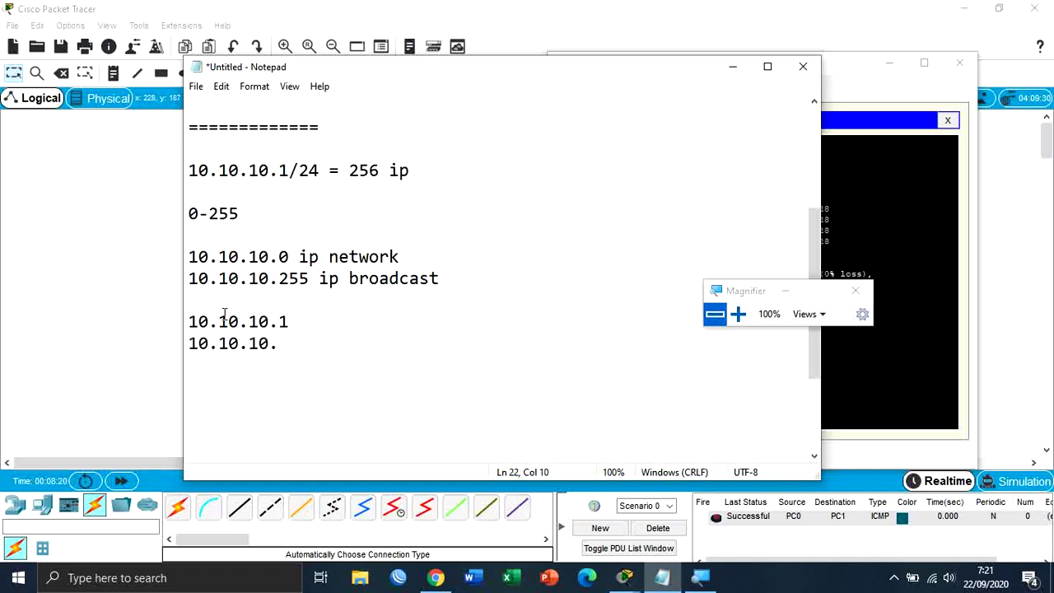
{"action": "type", "text": "254"}
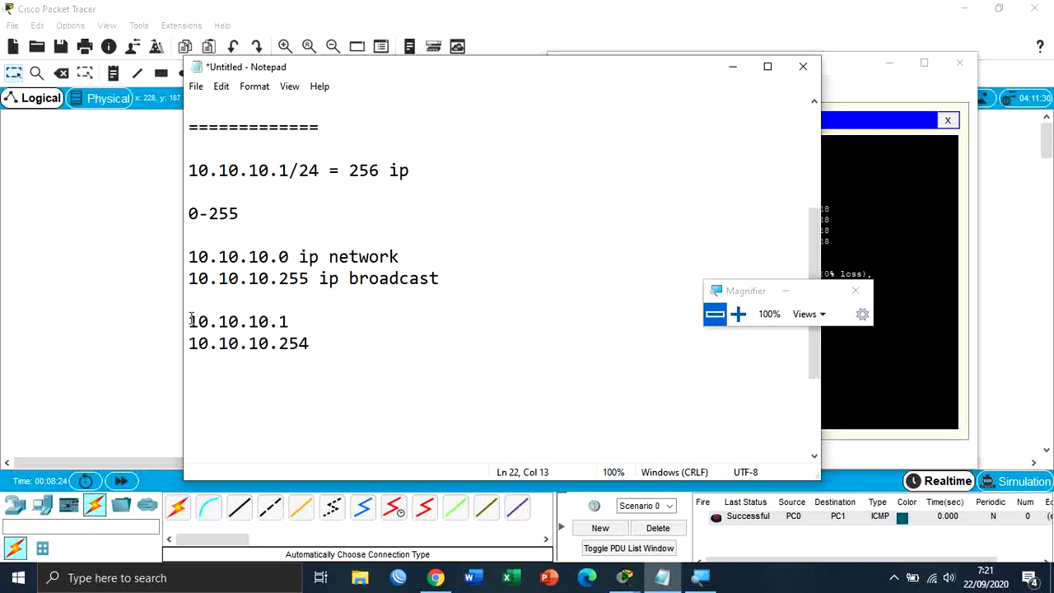
{"action": "left_click_drag", "start_coordinate": [190, 317], "coordinate": [348, 342]}
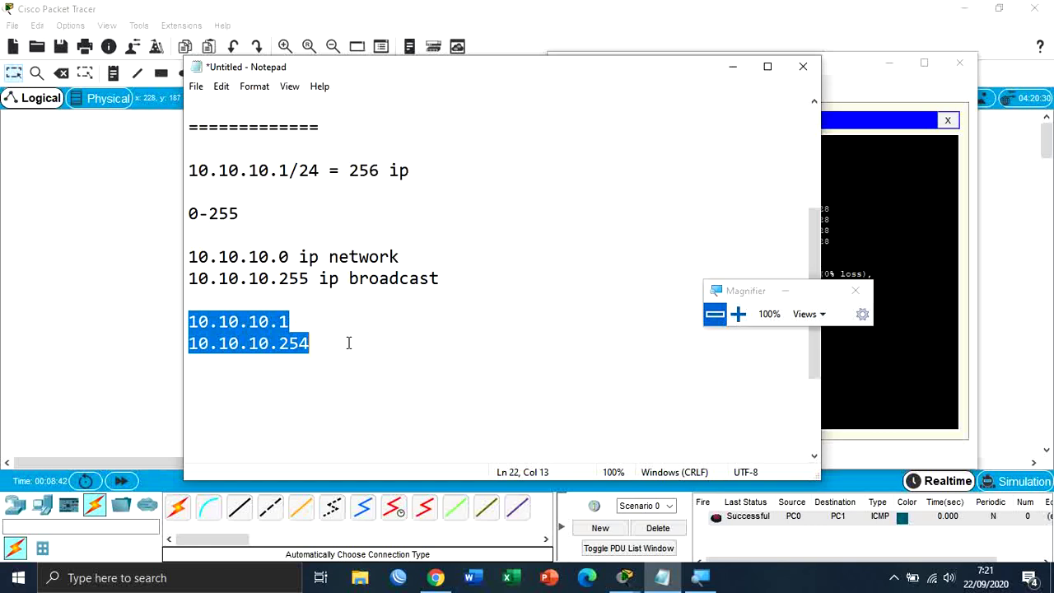
{"action": "left_click", "coordinate": [348, 342]}
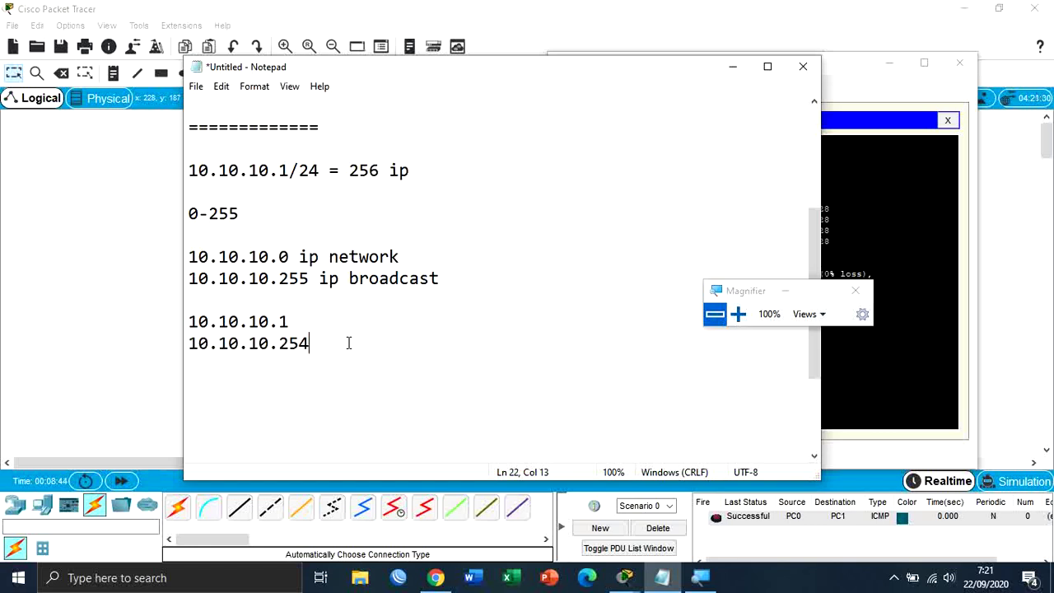
Step: Add a "===========" separator below 10.10.10.254 and move the notes window clear of the PC0 side of the workspace
{"action": "key", "text": "Return"}
{"action": "key", "text": "Return"}
{"action": "type", "text": "==========="}
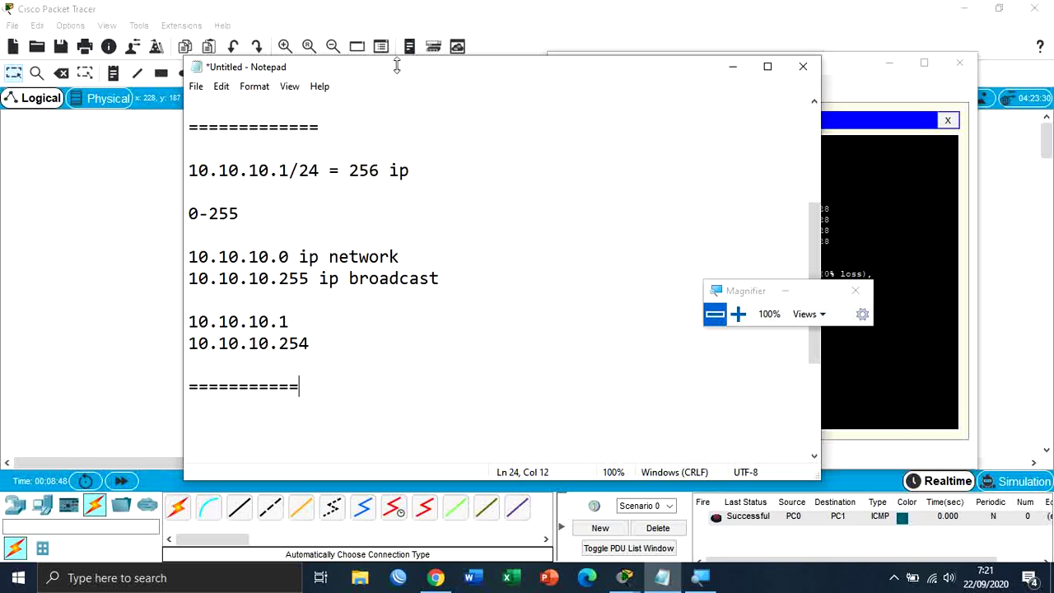
{"action": "left_click_drag", "start_coordinate": [395, 63], "coordinate": [654, 63]}
Step: Switch to Packet Tracer and place two more PCs, one below PC0 and one below PC1
{"action": "left_click", "coordinate": [179, 253]}
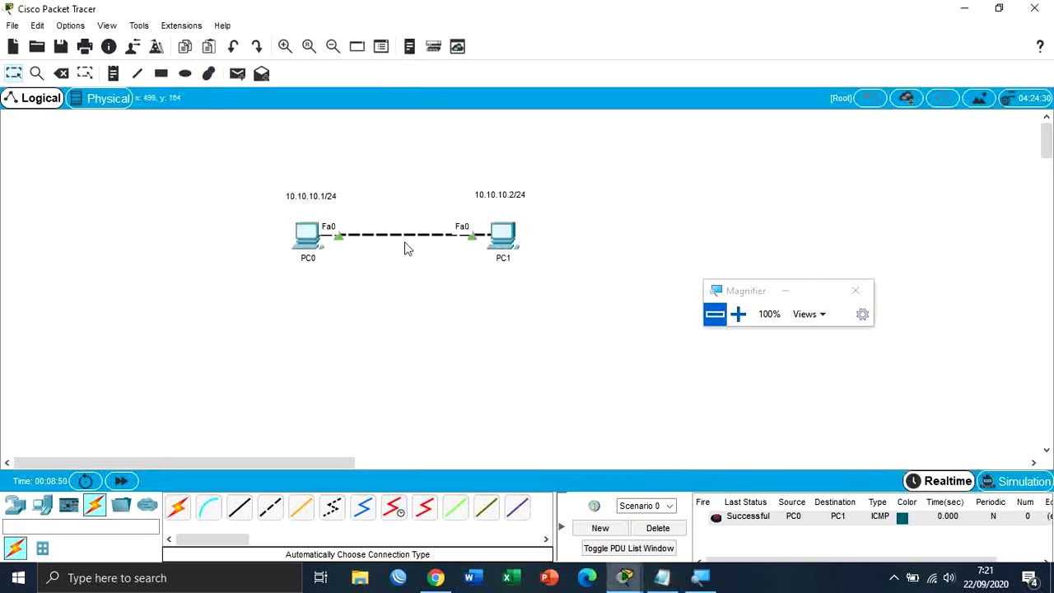
{"action": "scroll", "coordinate": [374, 276], "scroll_direction": "down", "scroll_amount": 1}
{"action": "left_click", "coordinate": [39, 504]}
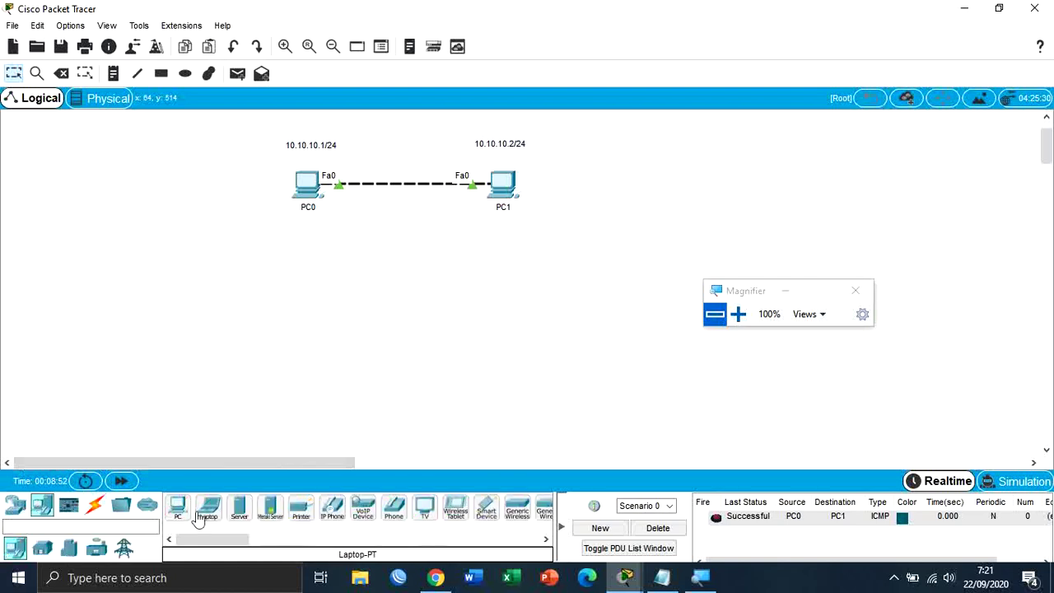
{"action": "left_click", "coordinate": [177, 507]}
{"action": "left_click", "coordinate": [305, 332]}
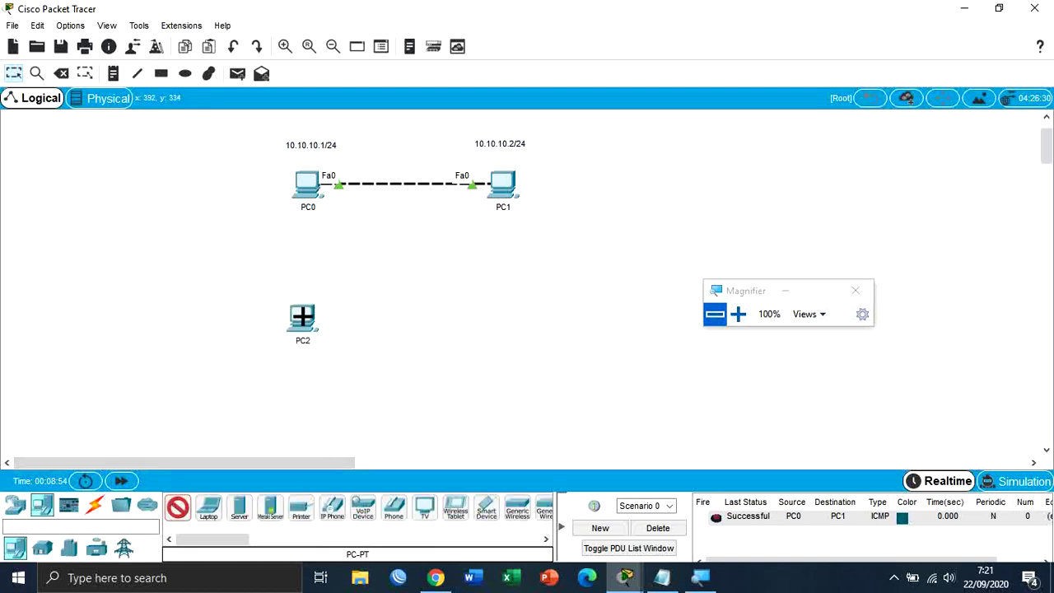
{"action": "left_click", "coordinate": [506, 326]}
Step: Connect PC2 to PC3 with an automatically chosen cable type
{"action": "left_click", "coordinate": [95, 507]}
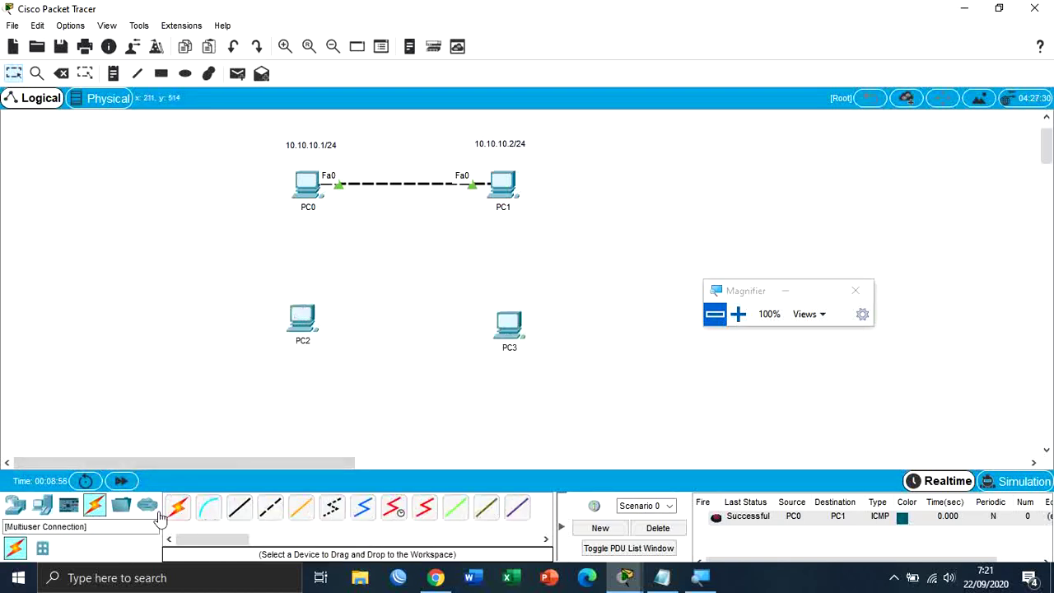
{"action": "left_click", "coordinate": [181, 512]}
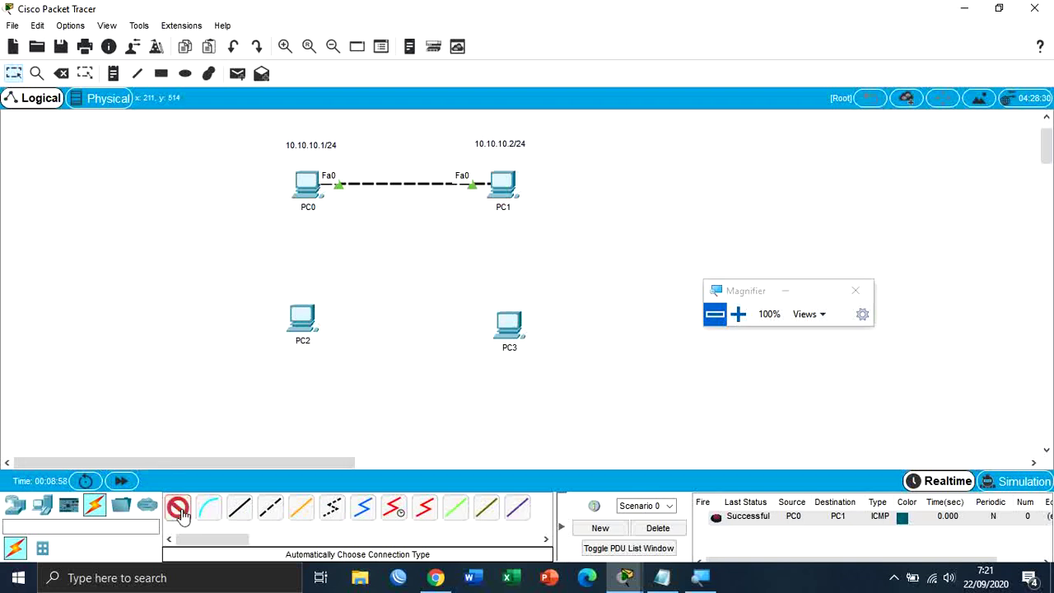
{"action": "left_click", "coordinate": [306, 327]}
{"action": "left_click", "coordinate": [511, 330]}
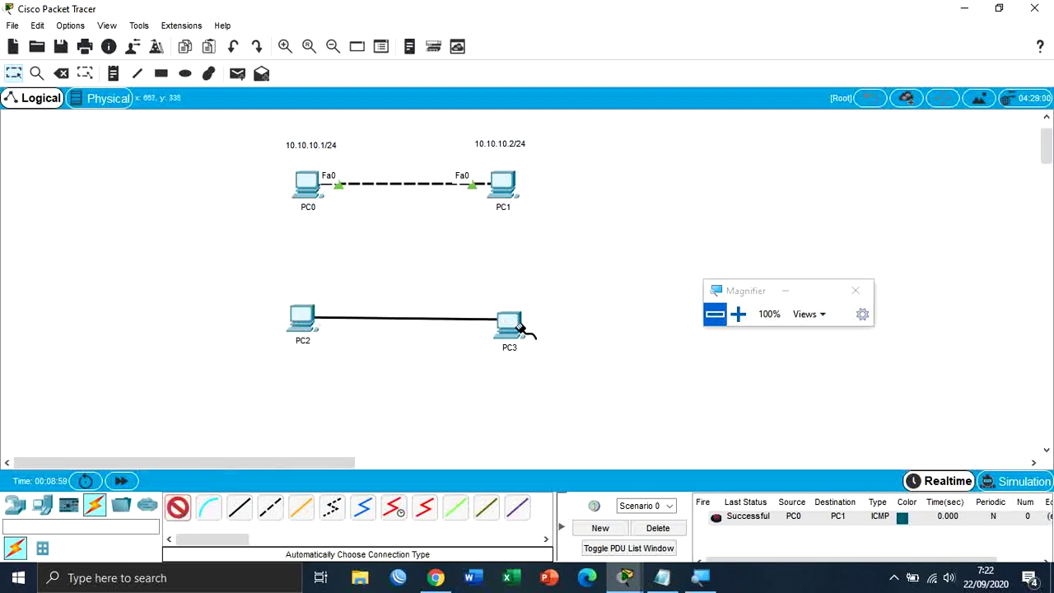
Step: Copy 10.10.10.1/30 from the Notepad notes and paste it as a text note above PC2 in Packet Tracer
{"action": "left_click", "coordinate": [662, 576]}
{"action": "scroll", "coordinate": [478, 197], "scroll_direction": "up", "scroll_amount": 3}
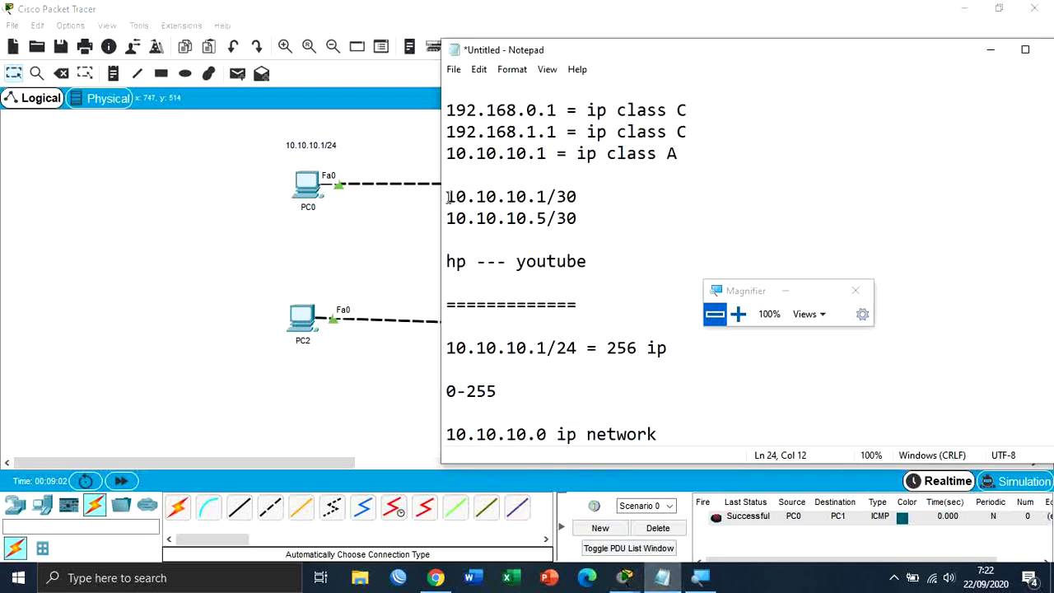
{"action": "left_click_drag", "start_coordinate": [449, 197], "coordinate": [577, 198]}
{"action": "right_click", "coordinate": [567, 199]}
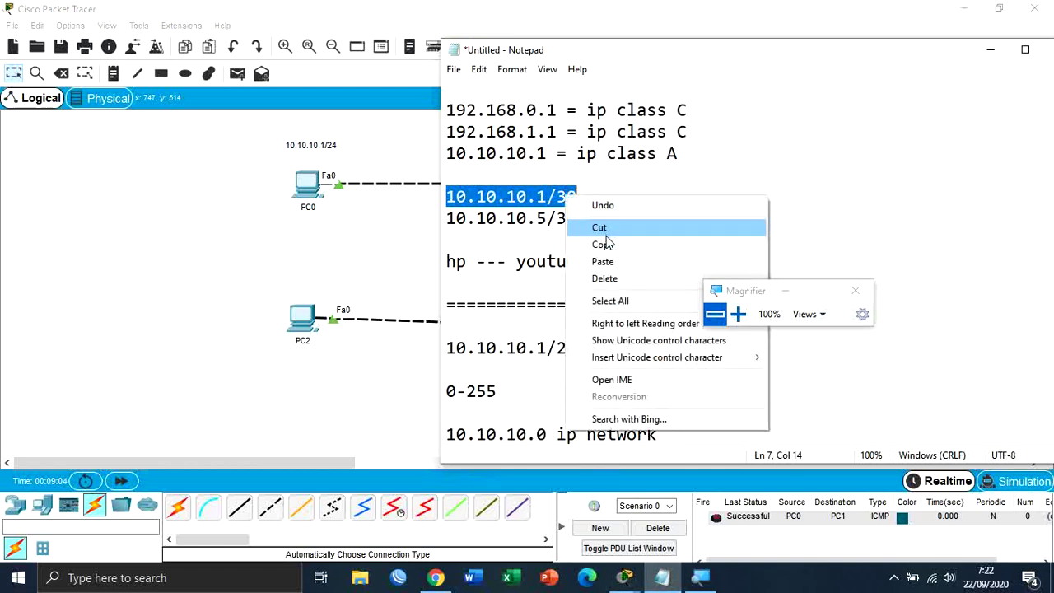
{"action": "left_click", "coordinate": [606, 244]}
{"action": "left_click", "coordinate": [113, 74]}
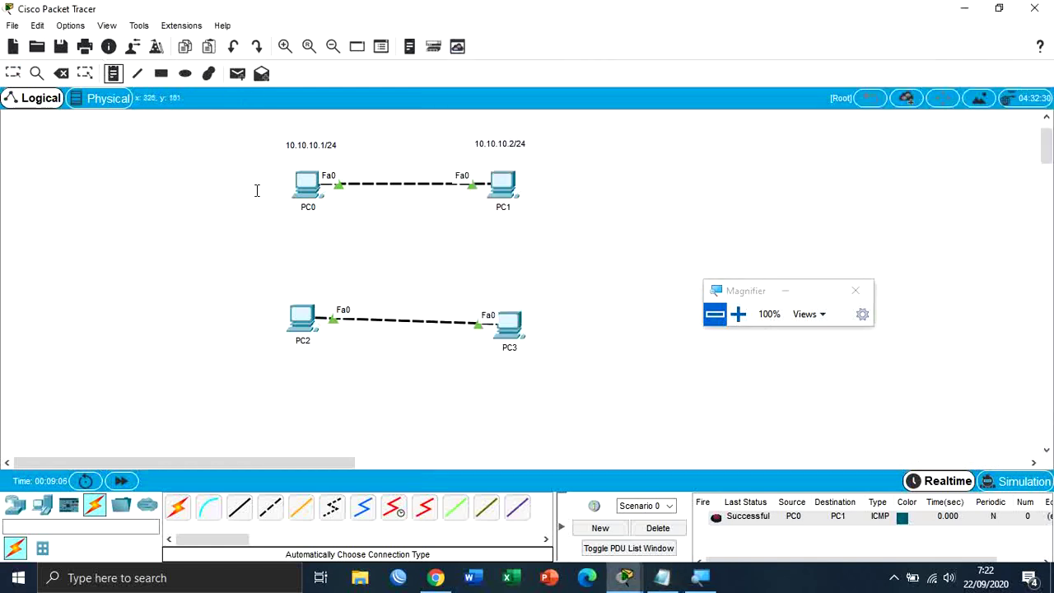
{"action": "left_click", "coordinate": [295, 279]}
{"action": "key", "text": "ctrl+v"}
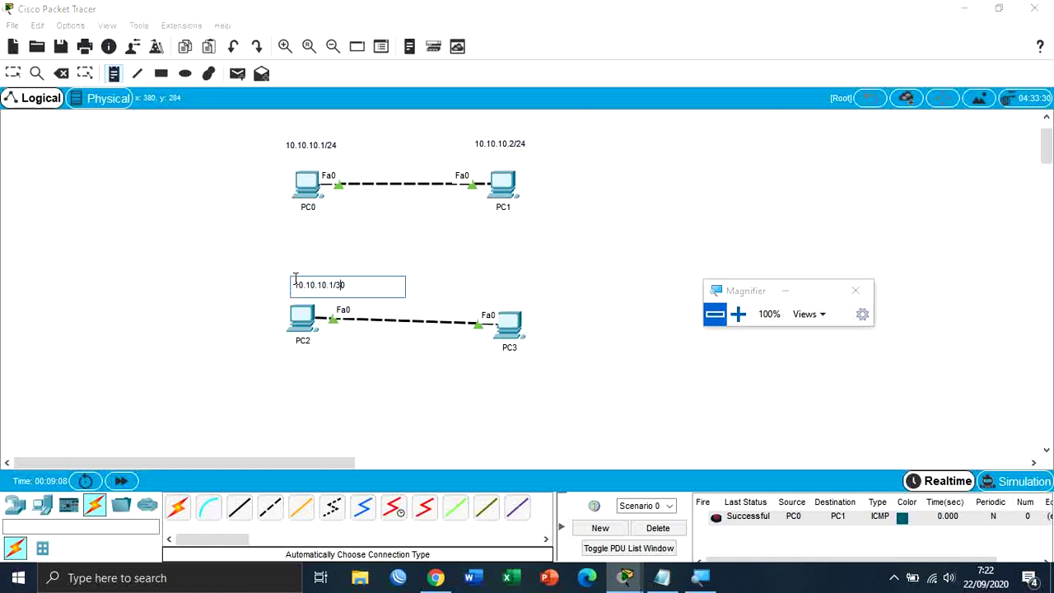
Step: Place a text note reading 10.10.10.5/30 above PC3, based on the copied 10.10.10.1/30 address
{"action": "left_click", "coordinate": [473, 278]}
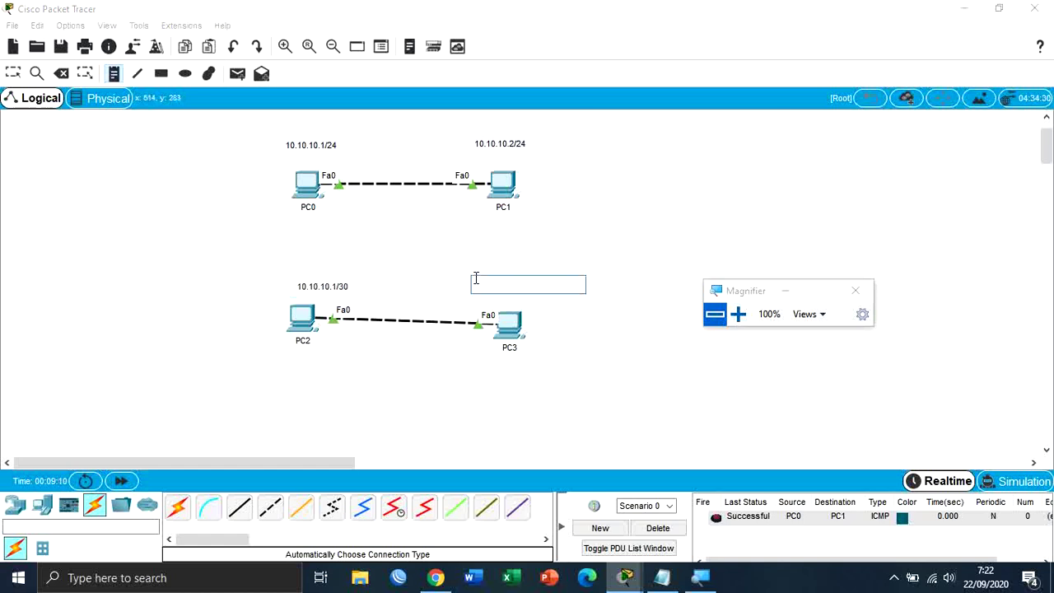
{"action": "key", "text": "ctrl+v"}
{"action": "key", "text": "Left"}
{"action": "key", "text": "Left"}
{"action": "key", "text": "Left"}
{"action": "key", "text": "BackSpace"}
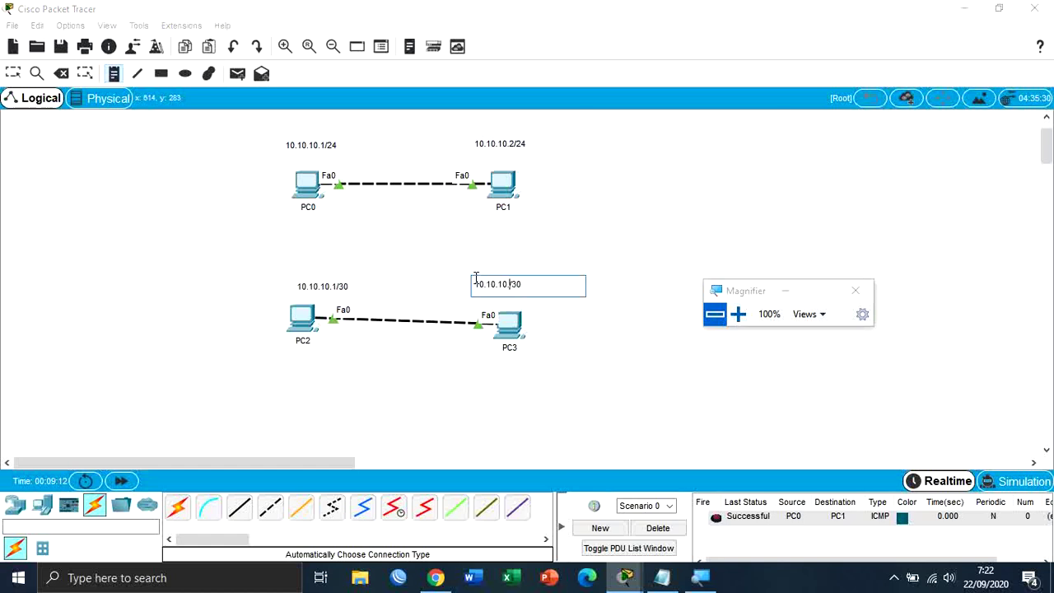
{"action": "type", "text": "5"}
Step: Level PC2 with PC3 and shift the 10.10.10.1/30 note so it sits above PC2
{"action": "left_click", "coordinate": [12, 73]}
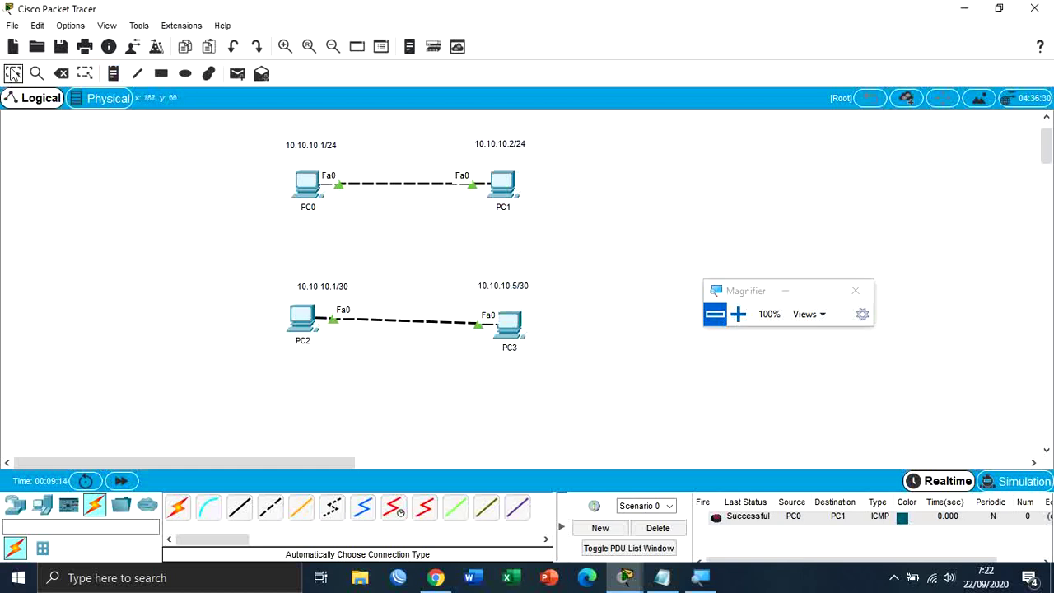
{"action": "left_click_drag", "start_coordinate": [298, 329], "coordinate": [302, 336]}
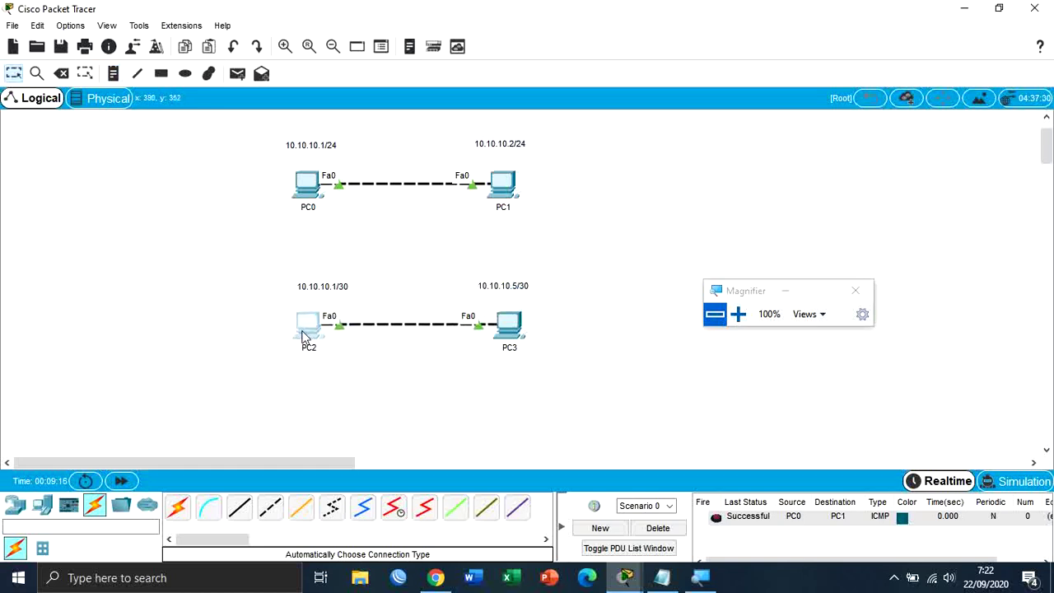
{"action": "left_click", "coordinate": [310, 292]}
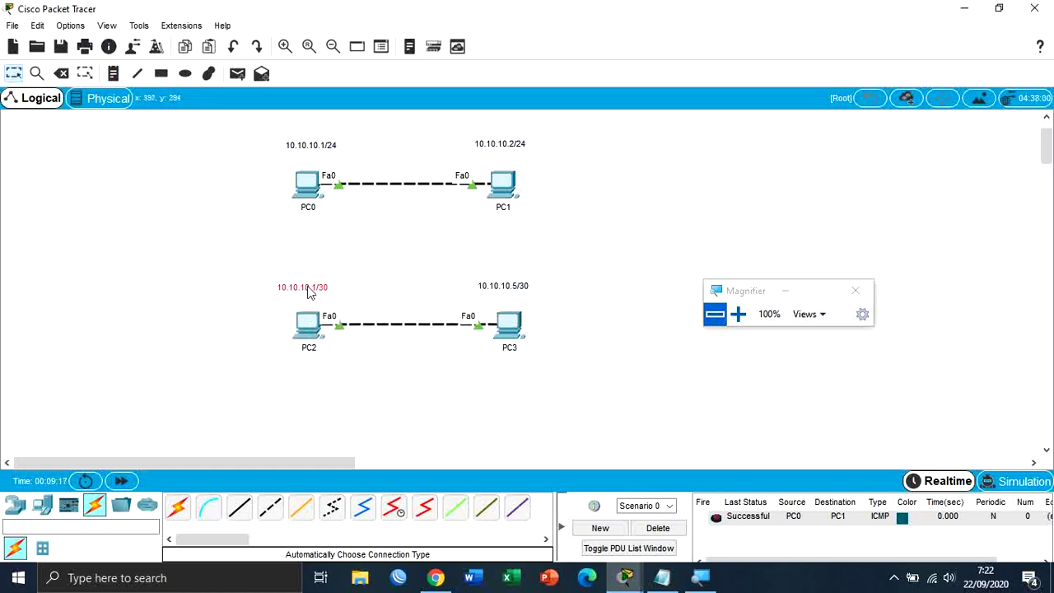
Step: Switch to Notepad and write "10.10.10.1/30 = 4 ip" a few lines below the "===========" separator
{"action": "left_click", "coordinate": [661, 576]}
{"action": "scroll", "coordinate": [656, 400], "scroll_direction": "down", "scroll_amount": 5}
{"action": "scroll", "coordinate": [657, 400], "scroll_direction": "down", "scroll_amount": 1}
{"action": "left_click", "coordinate": [538, 285]}
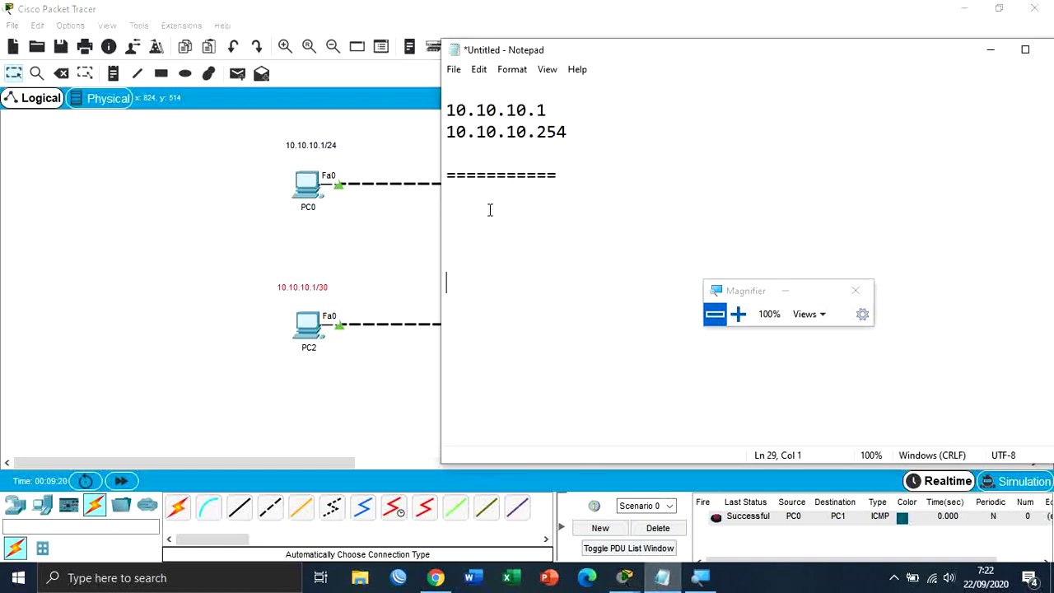
{"action": "scroll", "coordinate": [489, 210], "scroll_direction": "up", "scroll_amount": 1}
{"action": "type", "text": "10"}
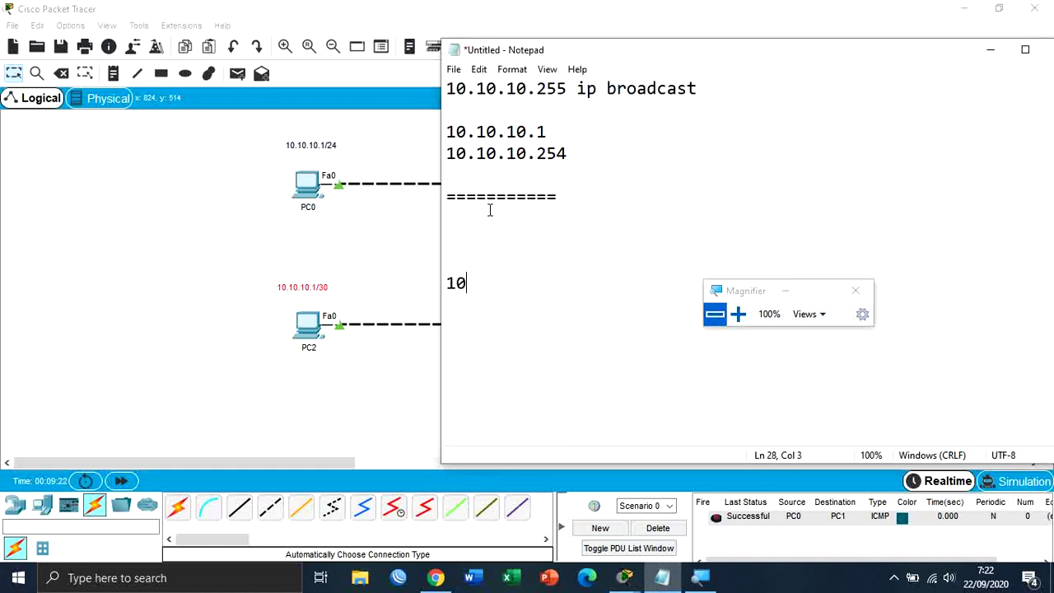
{"action": "key", "text": "BackSpace"}
{"action": "key", "text": "BackSpace"}
{"action": "key", "text": "BackSpace"}
{"action": "type", "text": "10."}
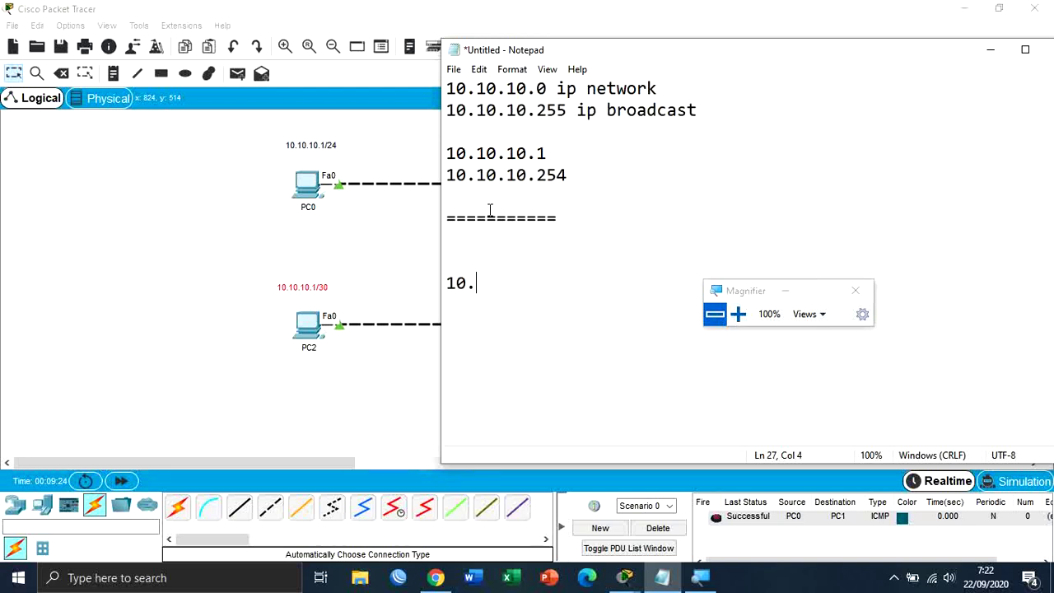
{"action": "type", "text": "10.10."}
{"action": "type", "text": "1/3"}
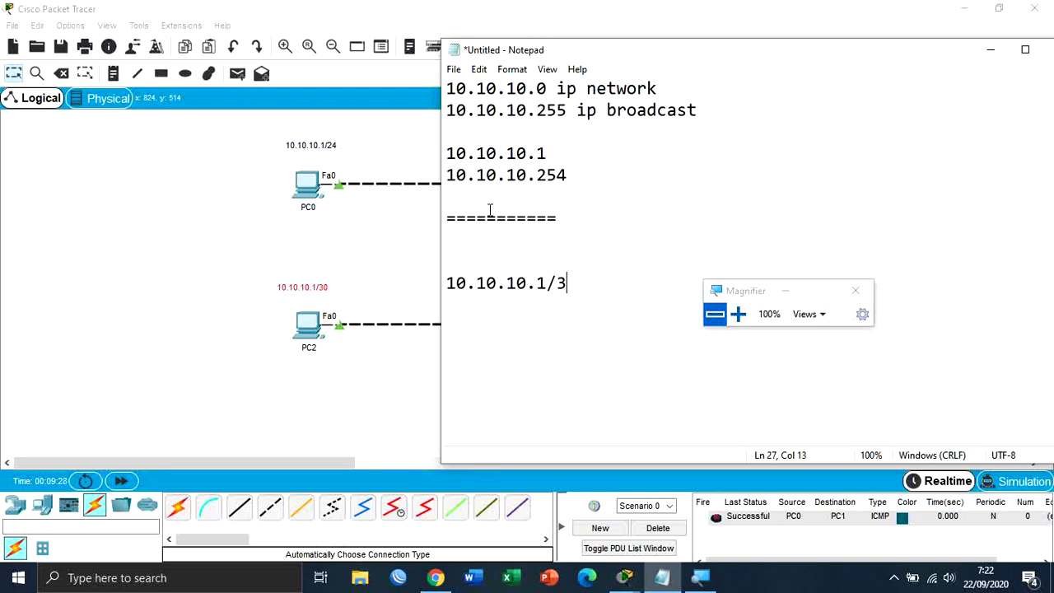
{"action": "type", "text": "0 = 4 ip"}
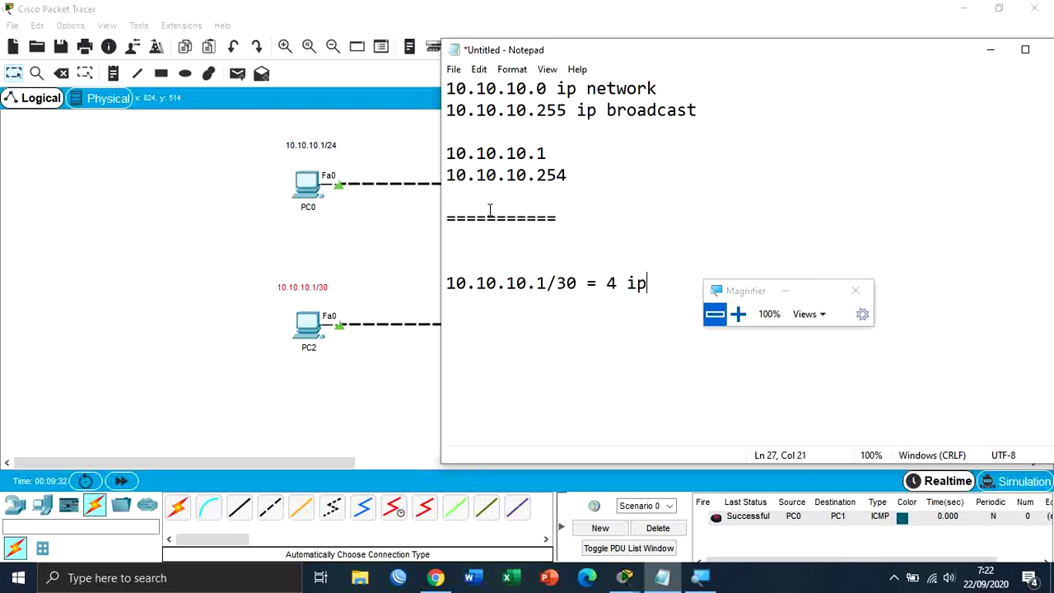
Step: Add the address range "0-3" beneath the "10.10.10.1/30 = 4 ip" line, leaving blank lines around it
{"action": "key", "text": "Return"}
{"action": "key", "text": "Return"}
{"action": "type", "text": "0-3"}
{"action": "key", "text": "Return"}
{"action": "key", "text": "Return"}
Step: Write "10.10.10.0 ip net" below the 0-3 range, checking it against the network address in the /24 notes
{"action": "type", "text": "10.10.10."}
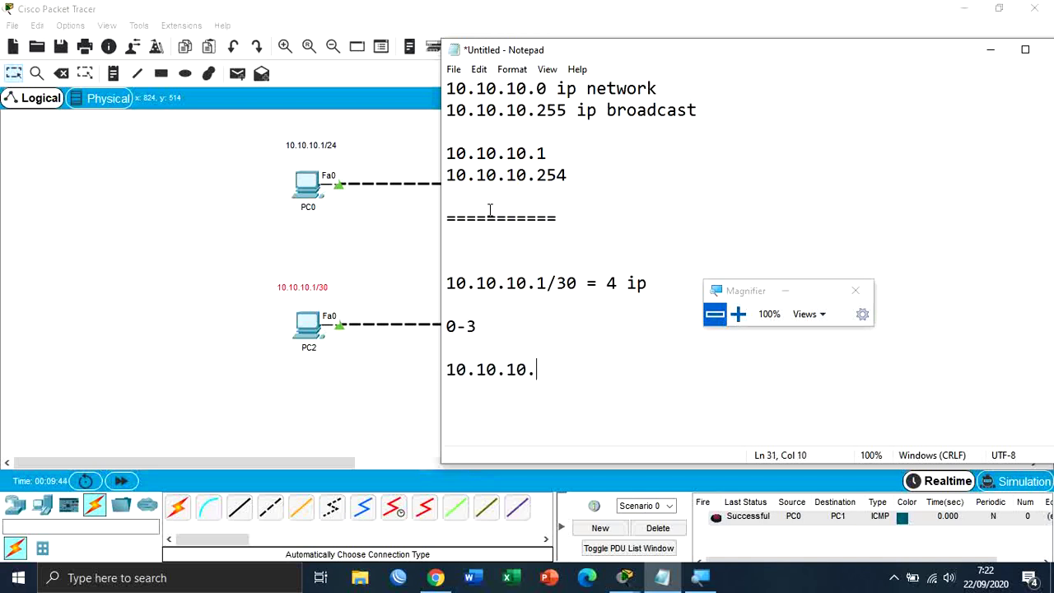
{"action": "type", "text": "0"}
{"action": "left_click_drag", "start_coordinate": [446, 326], "coordinate": [455, 326]}
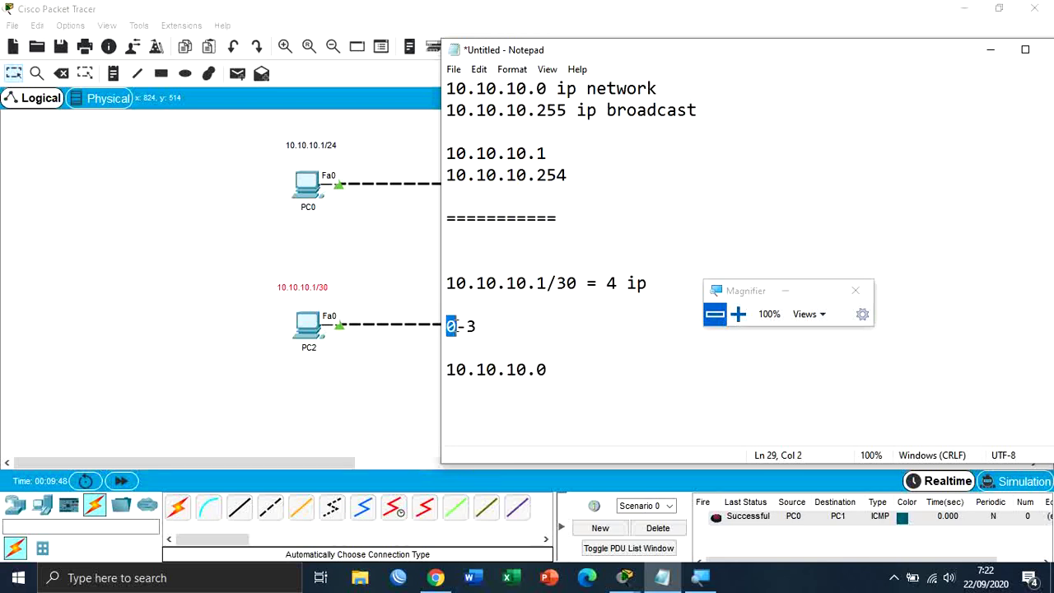
{"action": "left_click", "coordinate": [546, 368]}
{"action": "scroll", "coordinate": [553, 344], "scroll_direction": "up", "scroll_amount": 2}
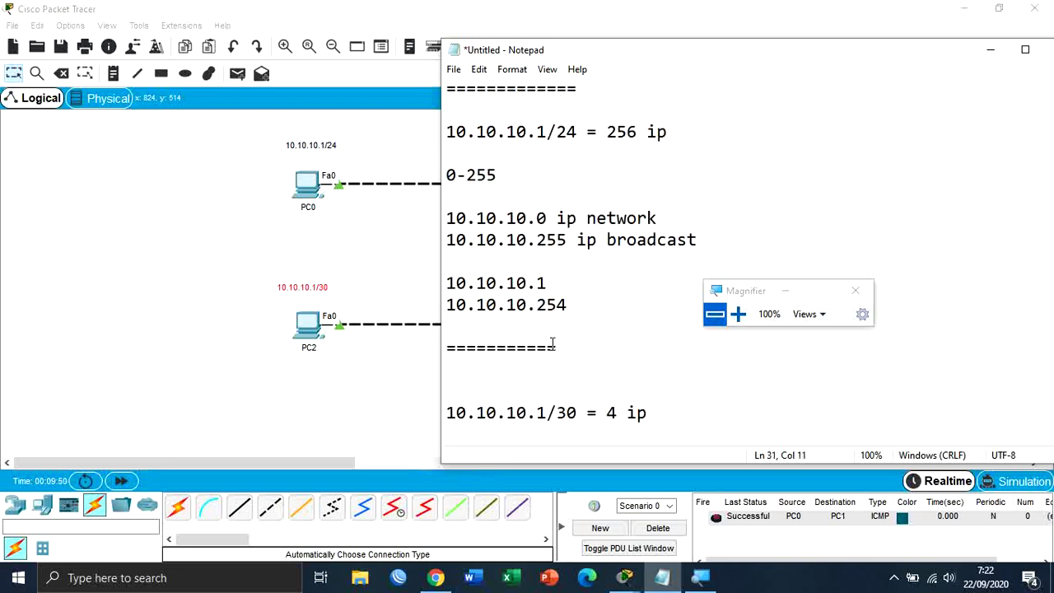
{"action": "left_click_drag", "start_coordinate": [445, 218], "coordinate": [526, 219]}
{"action": "scroll", "coordinate": [524, 230], "scroll_direction": "down", "scroll_amount": 1}
{"action": "scroll", "coordinate": [524, 231], "scroll_direction": "down", "scroll_amount": 2}
{"action": "left_click_drag", "start_coordinate": [446, 283], "coordinate": [527, 282]}
{"action": "left_click_drag", "start_coordinate": [446, 196], "coordinate": [556, 195]}
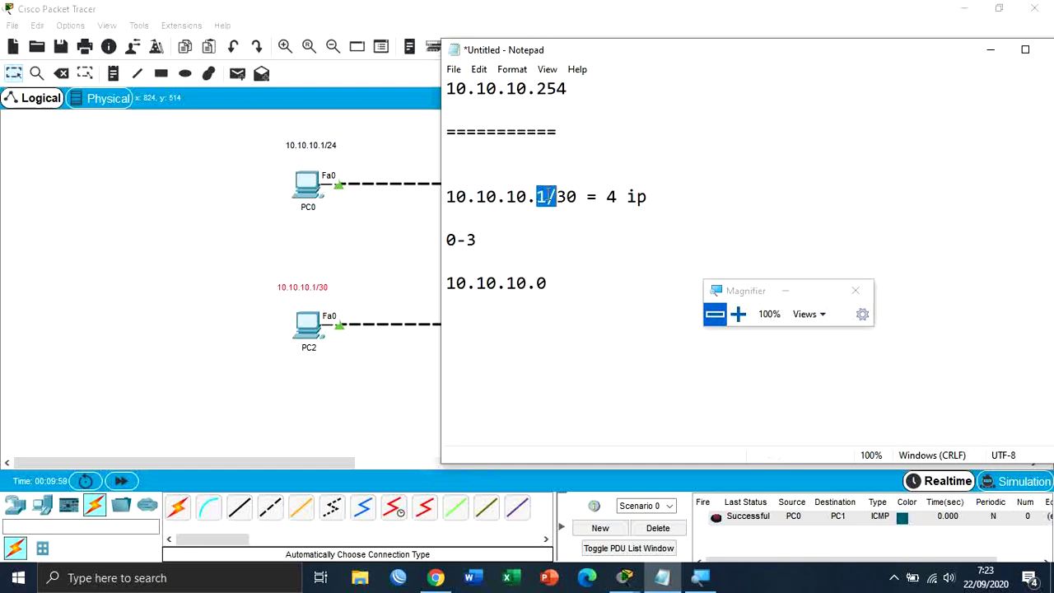
{"action": "left_click", "coordinate": [555, 282]}
{"action": "type", "text": "ip net"}
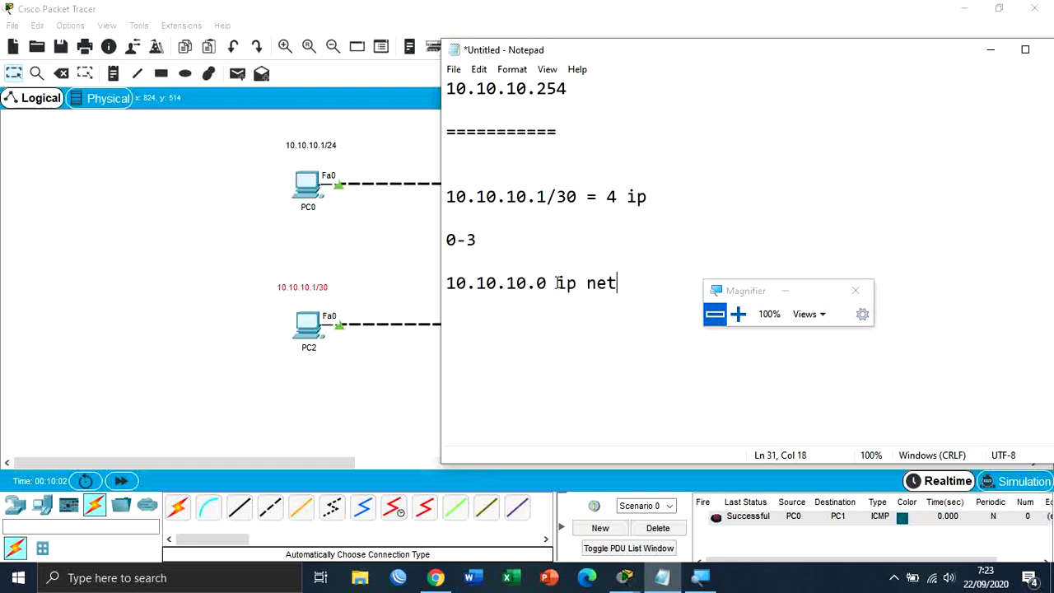
Step: Add the broadcast address line "10.10.10.3 ip bc" directly beneath the "10.10.10.0 ip net" line
{"action": "key", "text": "Return"}
{"action": "type", "text": "1"}
{"action": "key", "text": "BackSpace"}
{"action": "type", "text": "10.10.10.1/30"}
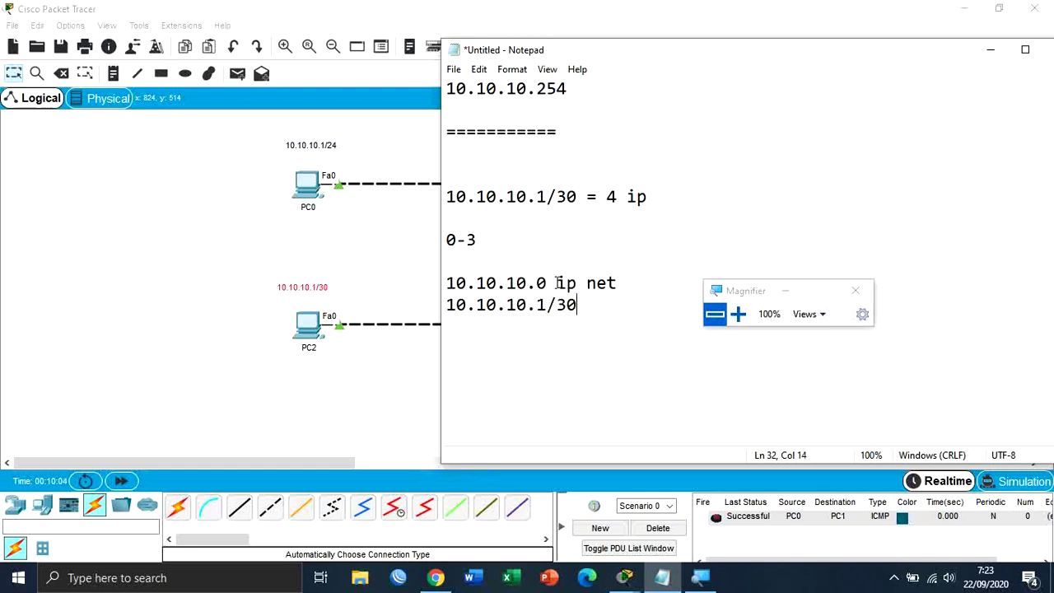
{"action": "key", "text": "BackSpace"}
{"action": "key", "text": "BackSpace"}
{"action": "key", "text": "BackSpace"}
{"action": "key", "text": "BackSpace"}
{"action": "type", "text": "3 ip bc"}
{"action": "key", "text": "Return"}
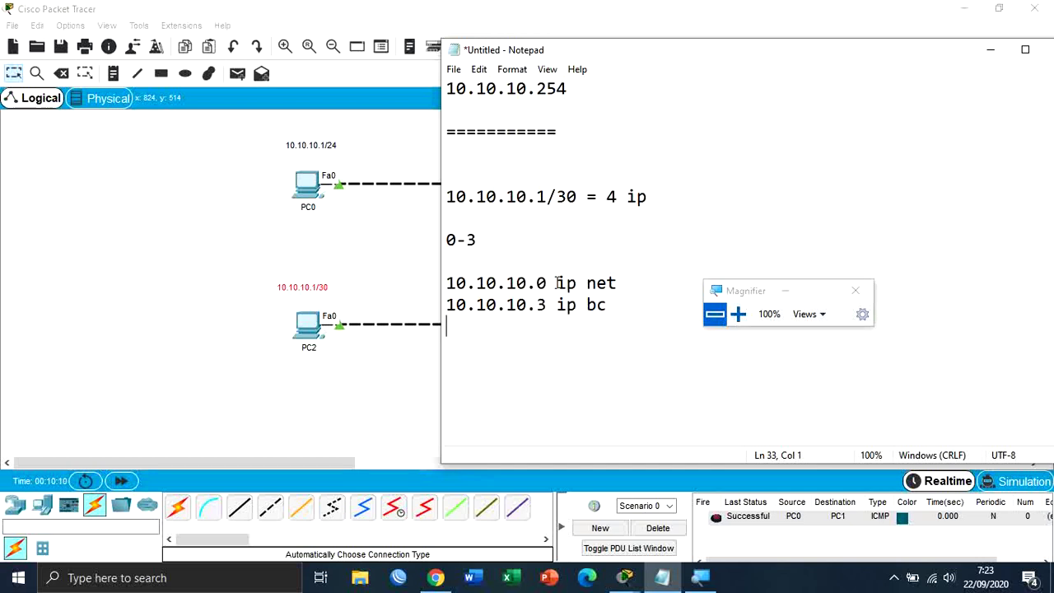
Step: List the addresses 10.10.10.1 and 10.10.10.2 on separate lines under the broadcast address
{"action": "type", "text": "10.10.10.1/30"}
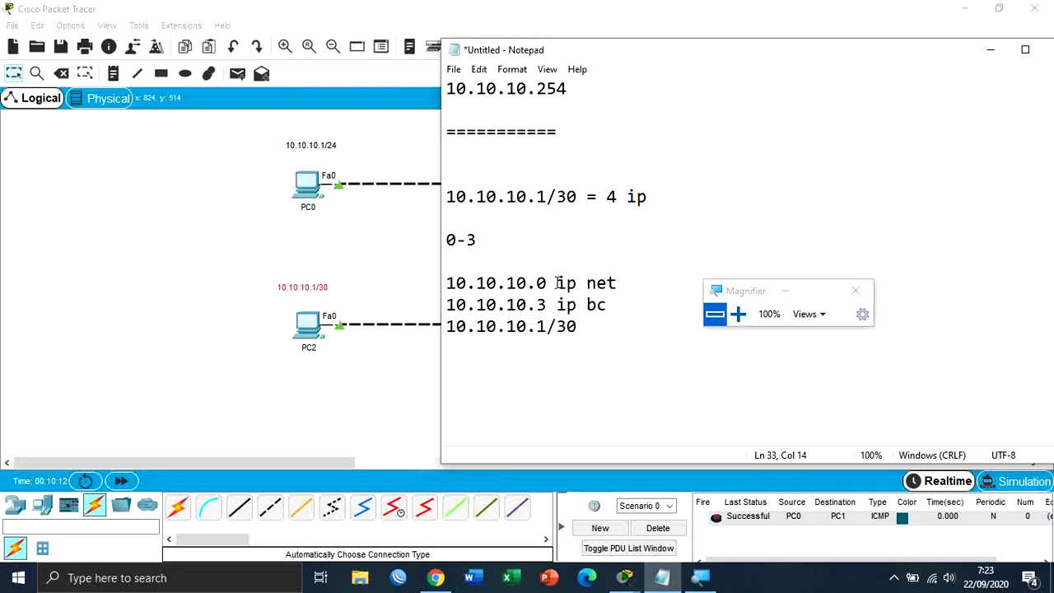
{"action": "key", "text": "BackSpace"}
{"action": "key", "text": "BackSpace"}
{"action": "key", "text": "BackSpace"}
{"action": "key", "text": "Return"}
{"action": "type", "text": "1"}
{"action": "key", "text": "BackSpace"}
{"action": "type", "text": "10.10.10.1/30"}
{"action": "key", "text": "BackSpace"}
{"action": "key", "text": "BackSpace"}
{"action": "key", "text": "BackSpace"}
{"action": "key", "text": "BackSpace"}
{"action": "type", "text": "2"}
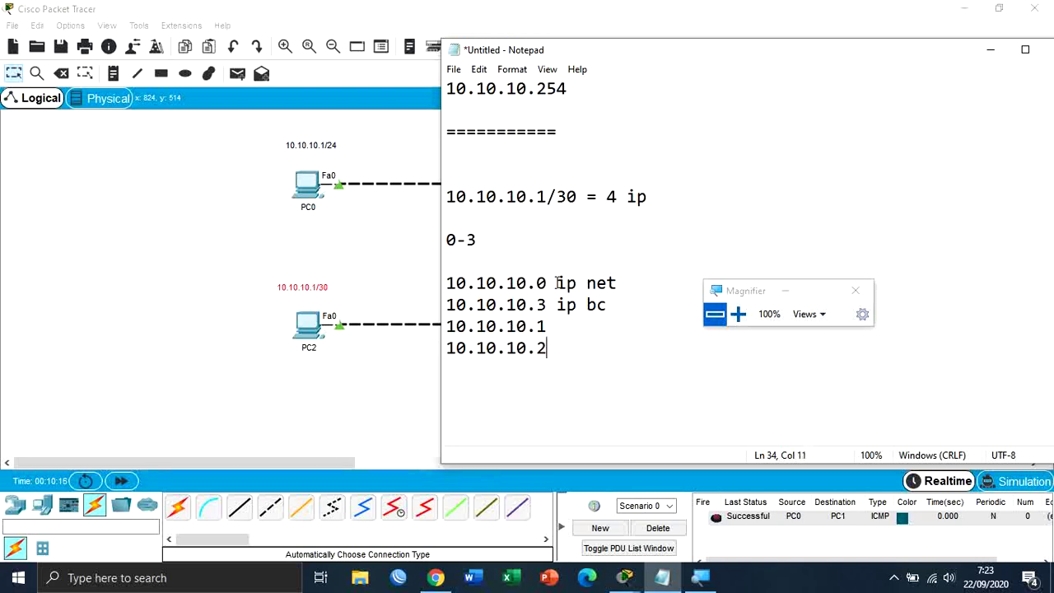
Step: Insert a blank line and the heading "ip valid" above the 10.10.10.1 and 10.10.10.2 lines
{"action": "left_click", "coordinate": [617, 299]}
{"action": "key", "text": "Return"}
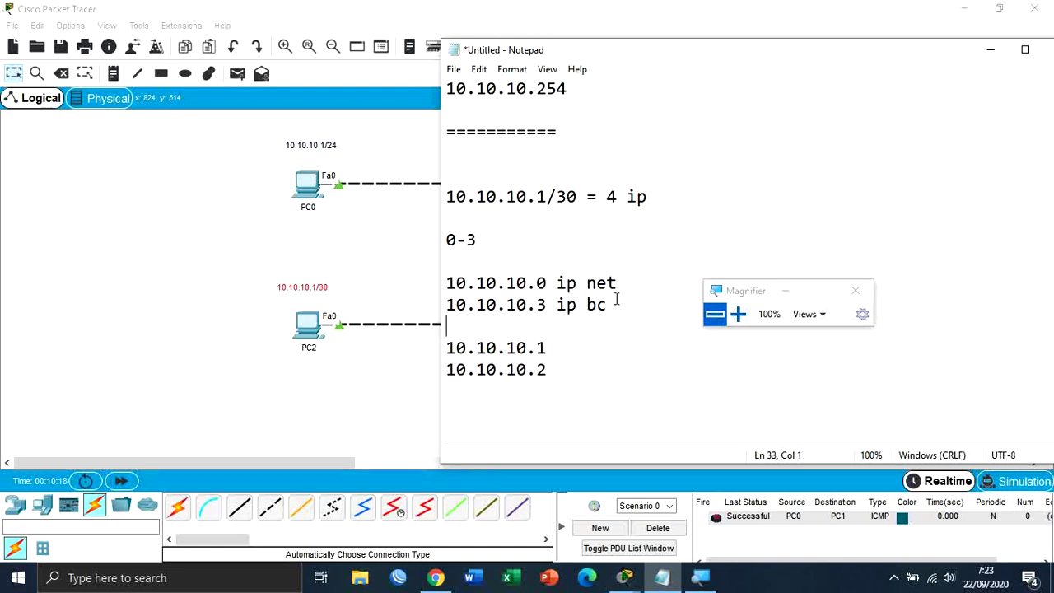
{"action": "key", "text": "Return"}
{"action": "type", "text": "ip valid"}
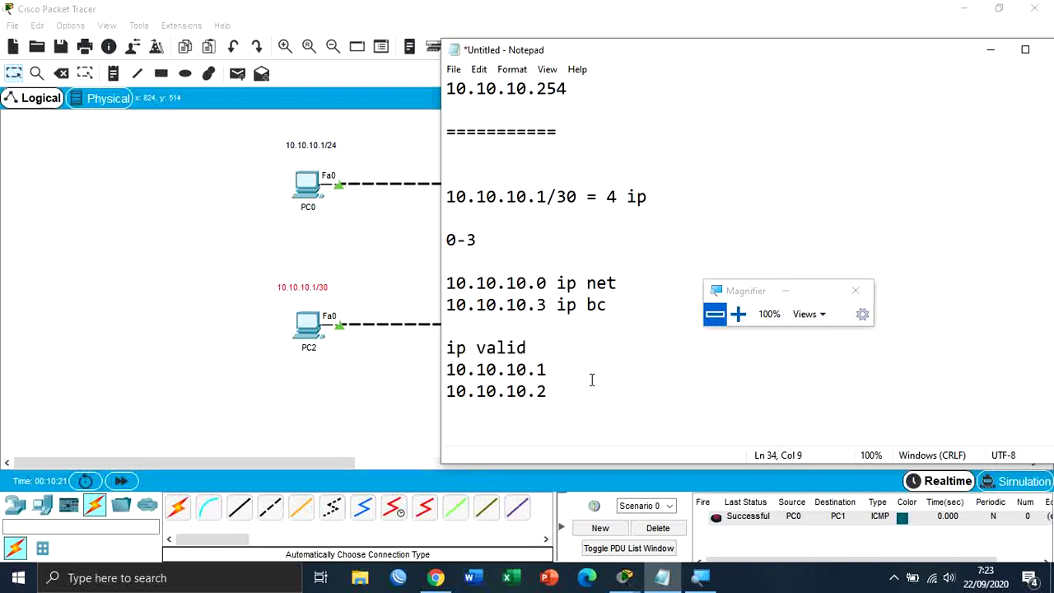
{"action": "left_click_drag", "start_coordinate": [576, 400], "coordinate": [447, 329]}
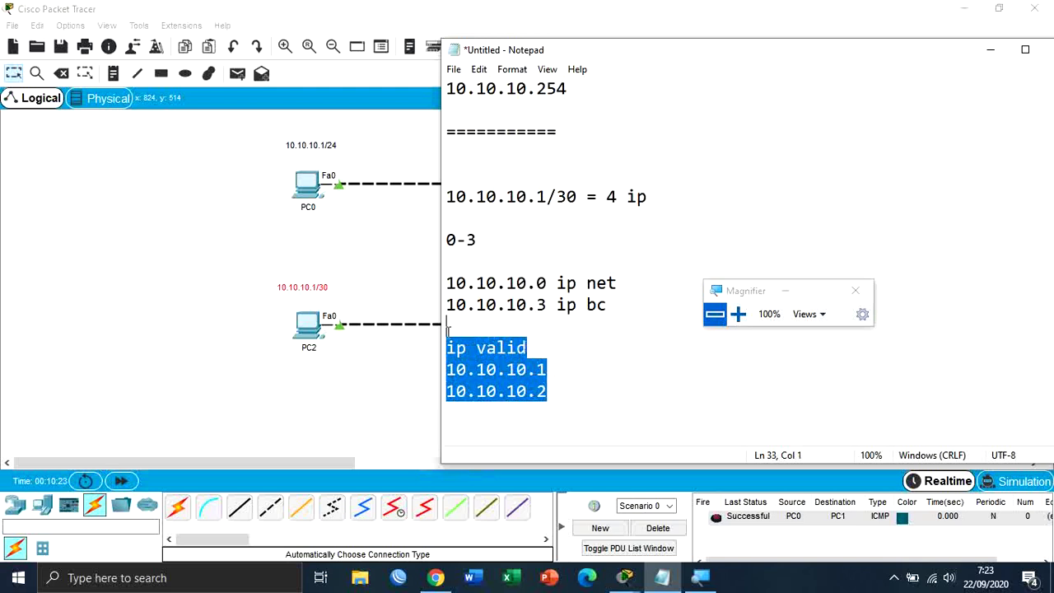
{"action": "left_click", "coordinate": [572, 409]}
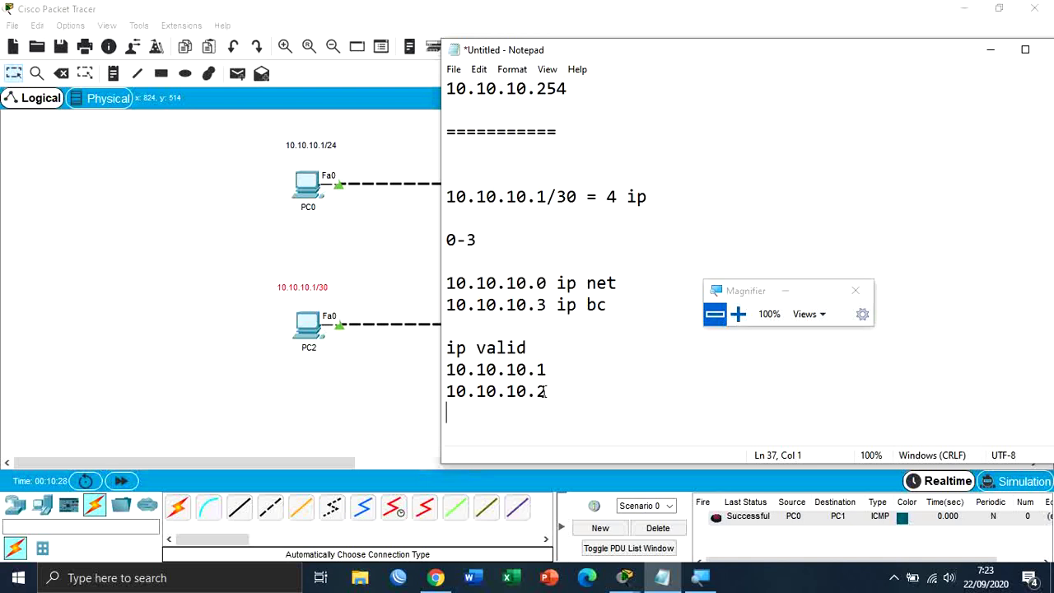
Step: Check the PC3 note in Packet Tracer, then in Notepad remove the extra blank line above the /30 section and add "==============" below it
{"action": "left_click", "coordinate": [417, 288]}
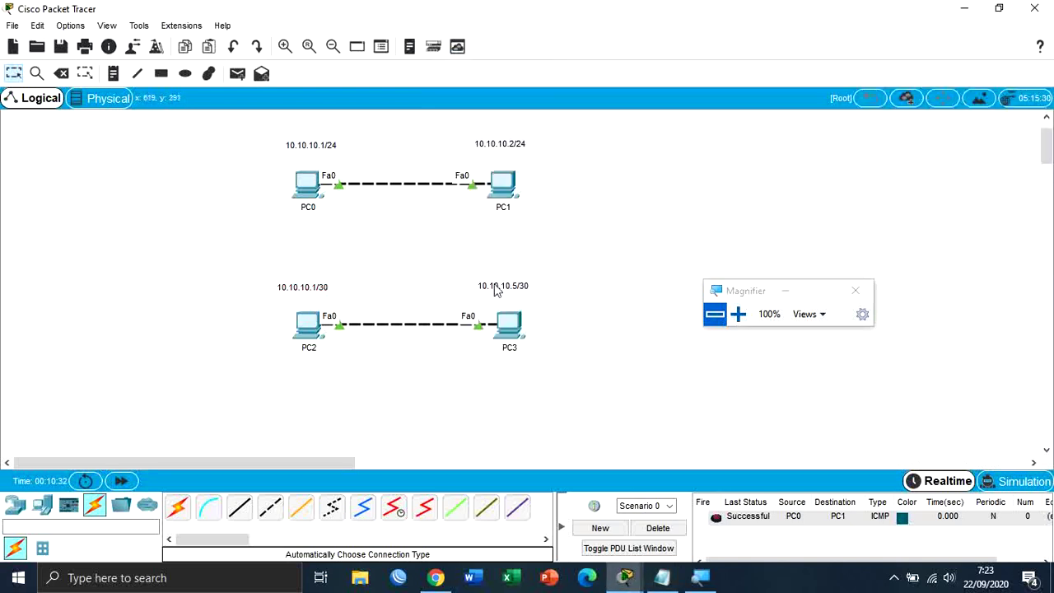
{"action": "left_click", "coordinate": [660, 577]}
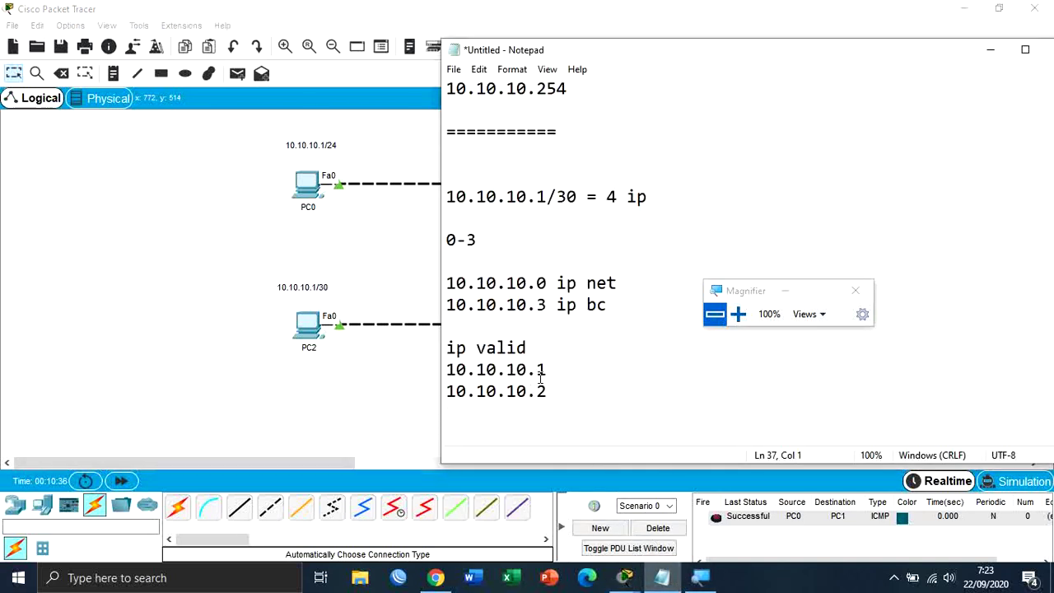
{"action": "left_click", "coordinate": [461, 172]}
{"action": "key", "text": "BackSpace"}
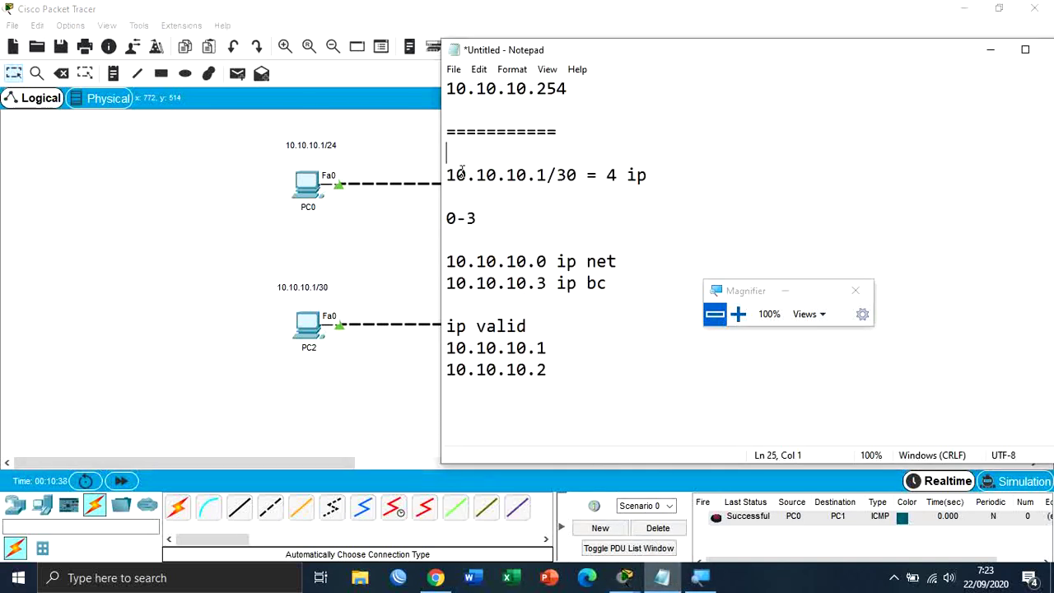
{"action": "left_click", "coordinate": [483, 403]}
{"action": "type", "text": "=============="}
{"action": "key", "text": "Return"}
{"action": "key", "text": "Return"}
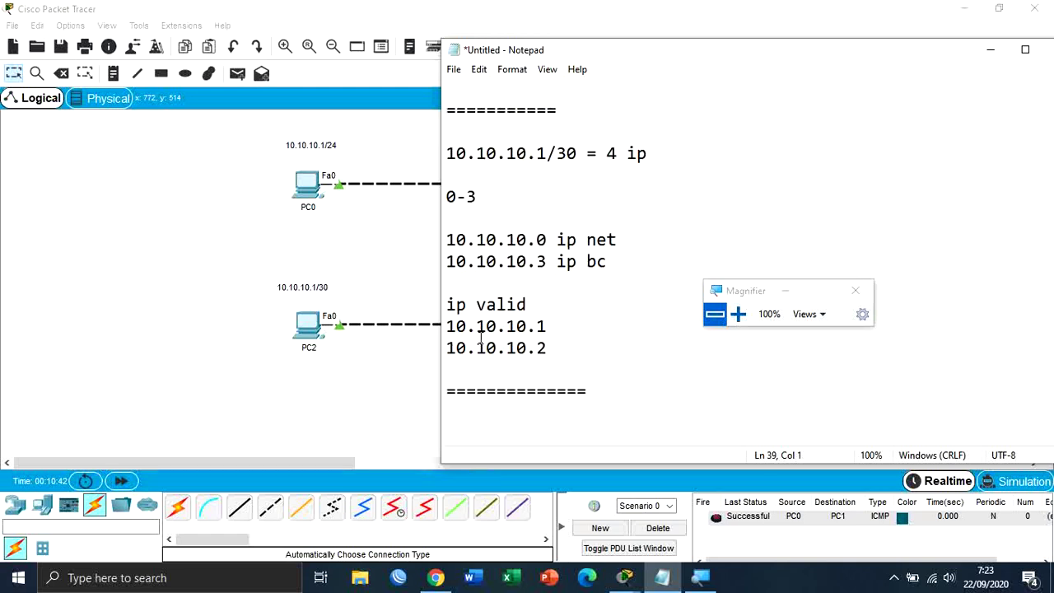
Step: Copy the whole 10.10.10.1/30 section, through its valid addresses, and paste it beneath the new separator
{"action": "left_click_drag", "start_coordinate": [450, 153], "coordinate": [566, 358]}
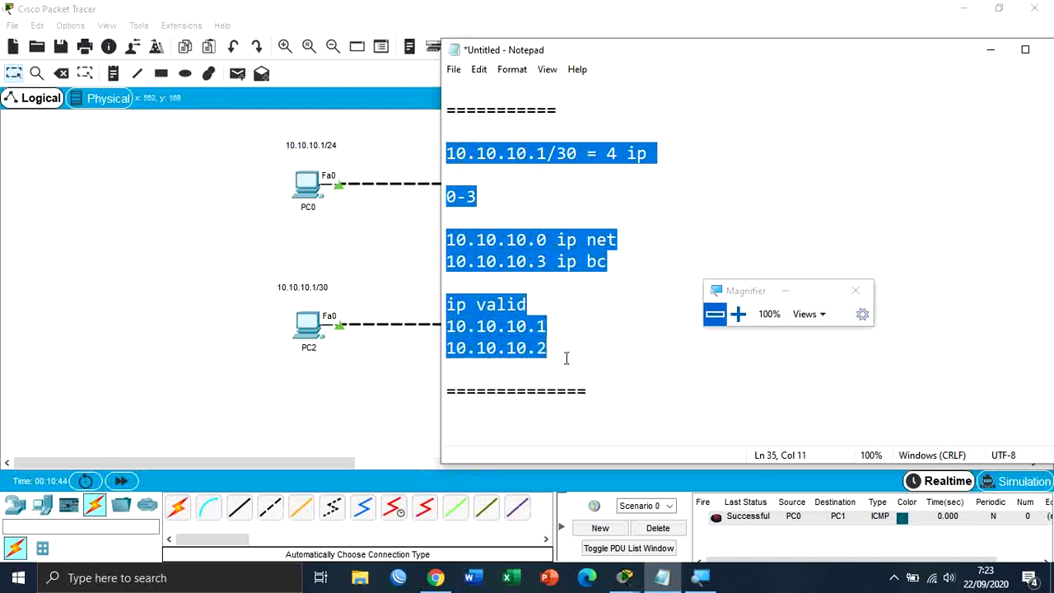
{"action": "key", "text": "ctrl+c"}
{"action": "left_click", "coordinate": [479, 424]}
{"action": "key", "text": "ctrl+v"}
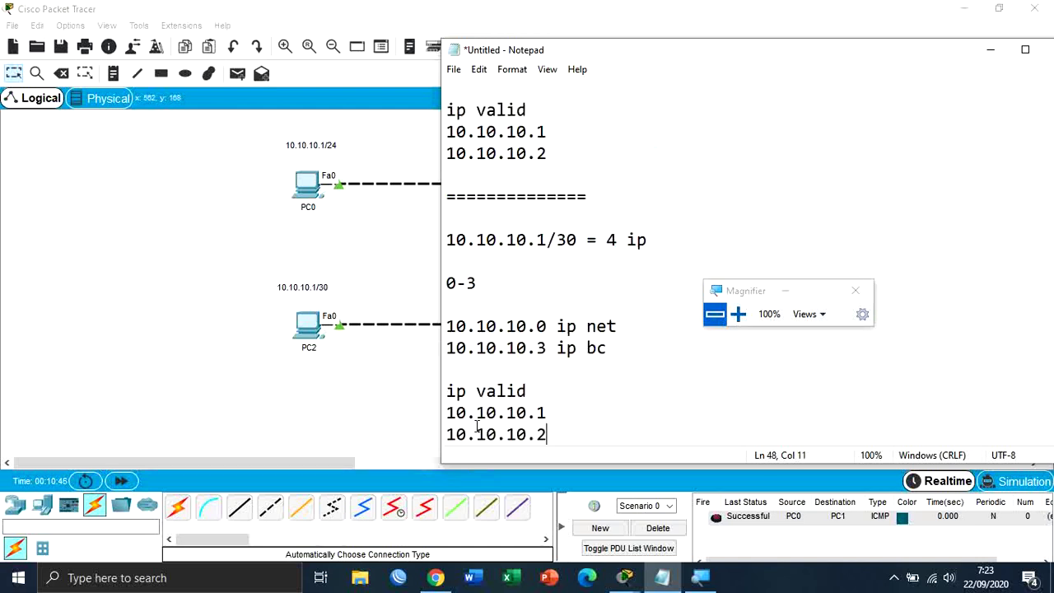
Step: Change the address in the pasted section's first line to 10.10.10.5/30
{"action": "scroll", "coordinate": [527, 313], "scroll_direction": "up", "scroll_amount": 3}
{"action": "left_click", "coordinate": [548, 325]}
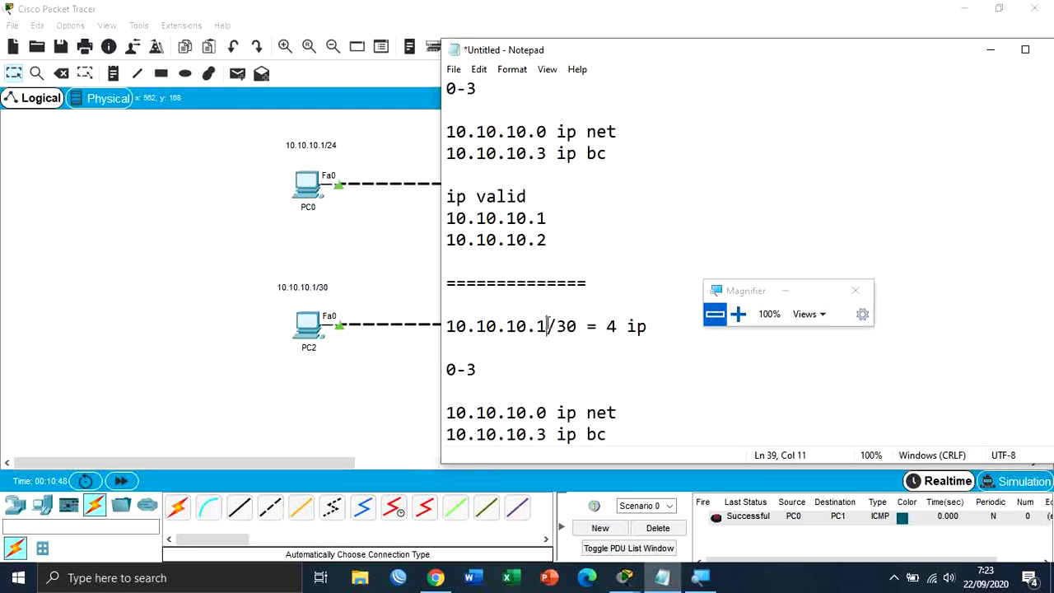
{"action": "key", "text": "BackSpace"}
{"action": "type", "text": "5"}
{"action": "left_click_drag", "start_coordinate": [579, 325], "coordinate": [556, 326]}
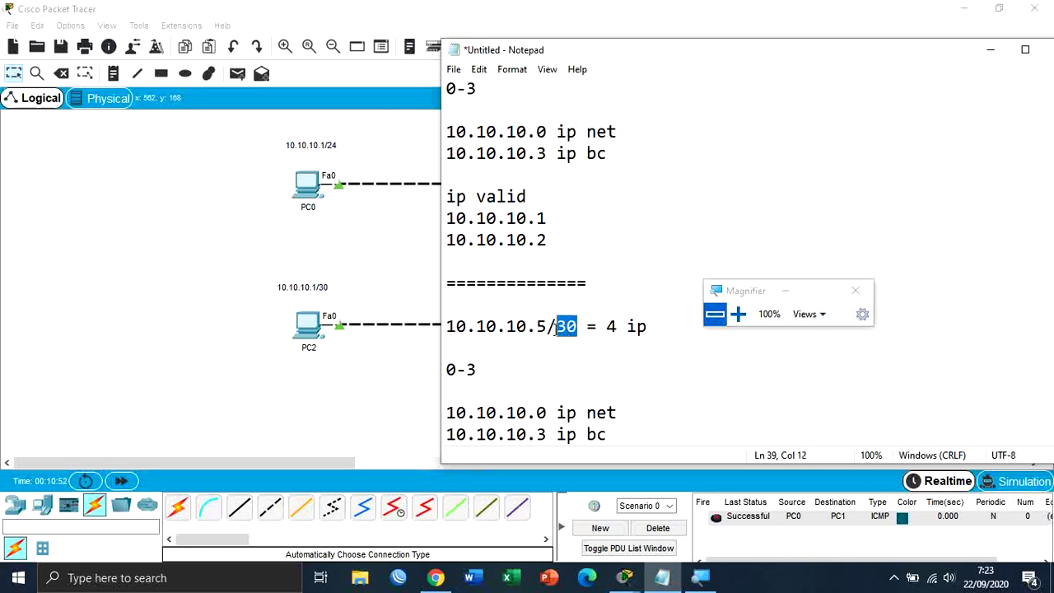
{"action": "left_click", "coordinate": [640, 344]}
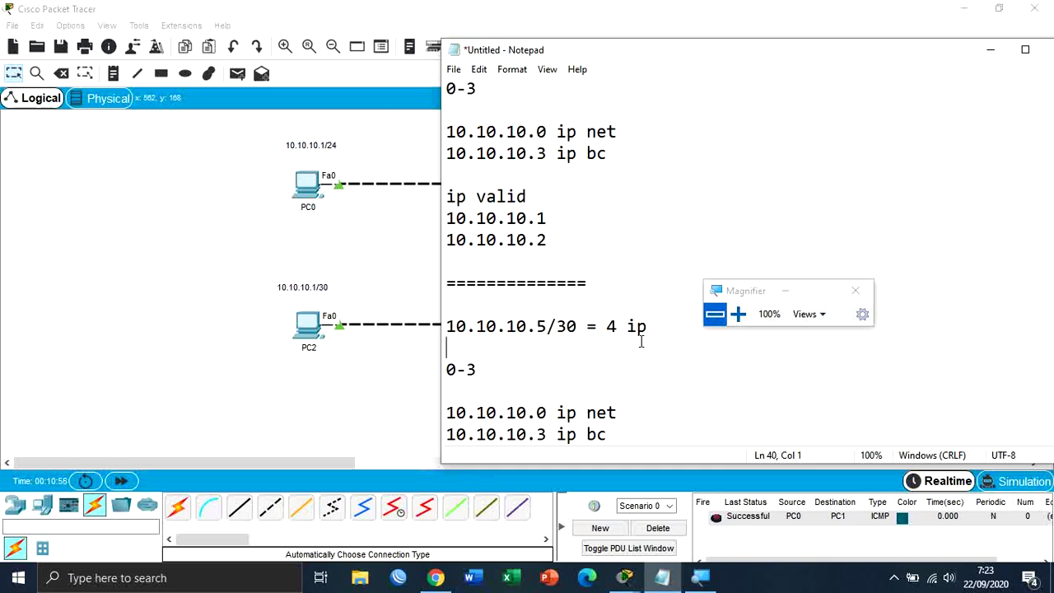
Step: Label the pasted section's 0-3 range as "blok subnet 1" and start a new line below it
{"action": "scroll", "coordinate": [641, 341], "scroll_direction": "down", "scroll_amount": 1}
{"action": "left_click", "coordinate": [483, 305]}
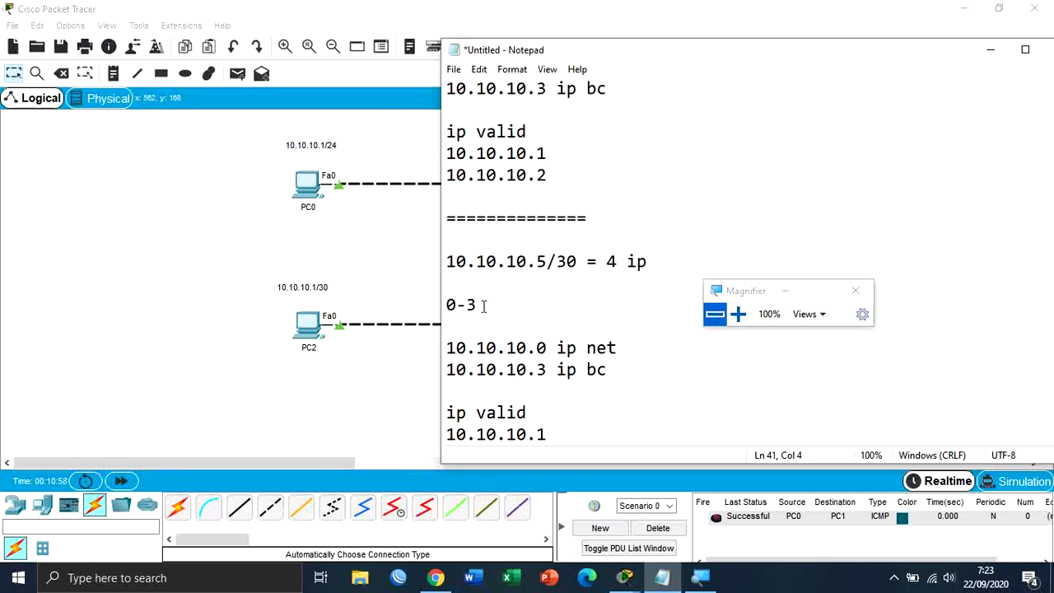
{"action": "left_click_drag", "start_coordinate": [447, 305], "coordinate": [477, 306]}
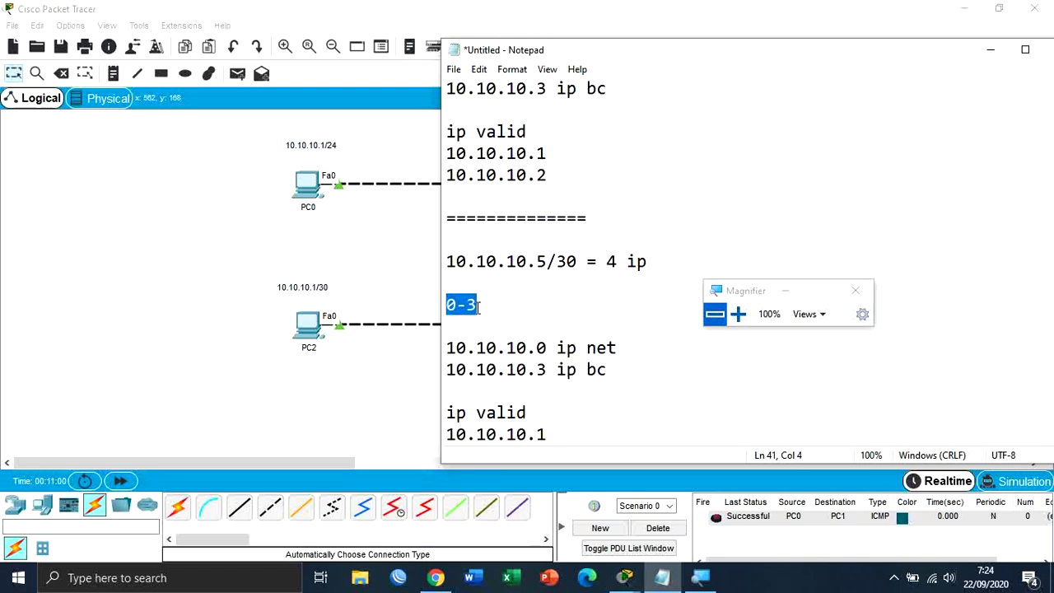
{"action": "left_click", "coordinate": [484, 305]}
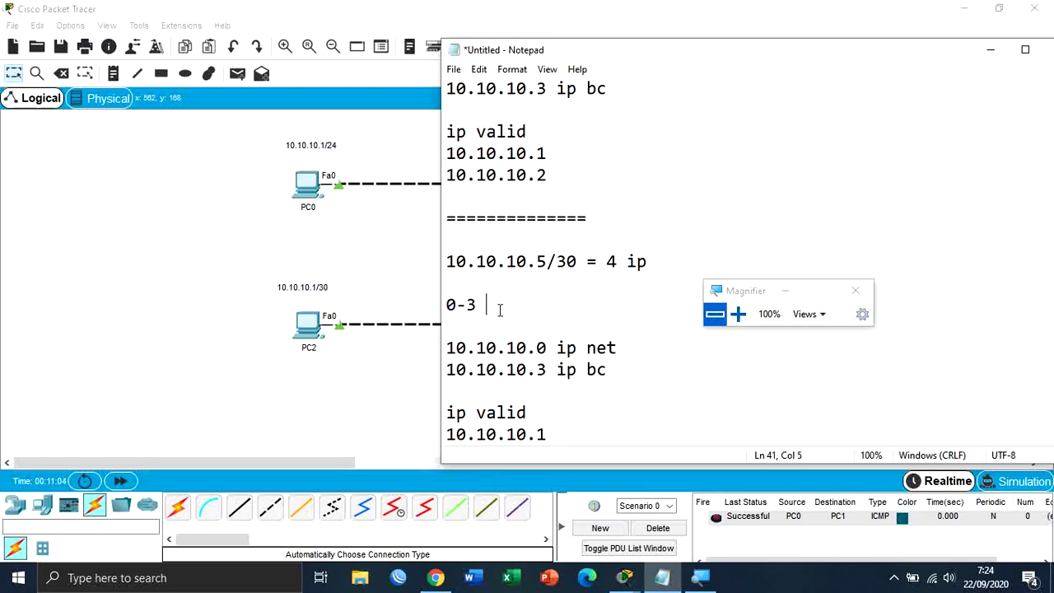
{"action": "type", "text": "blok subnet "}
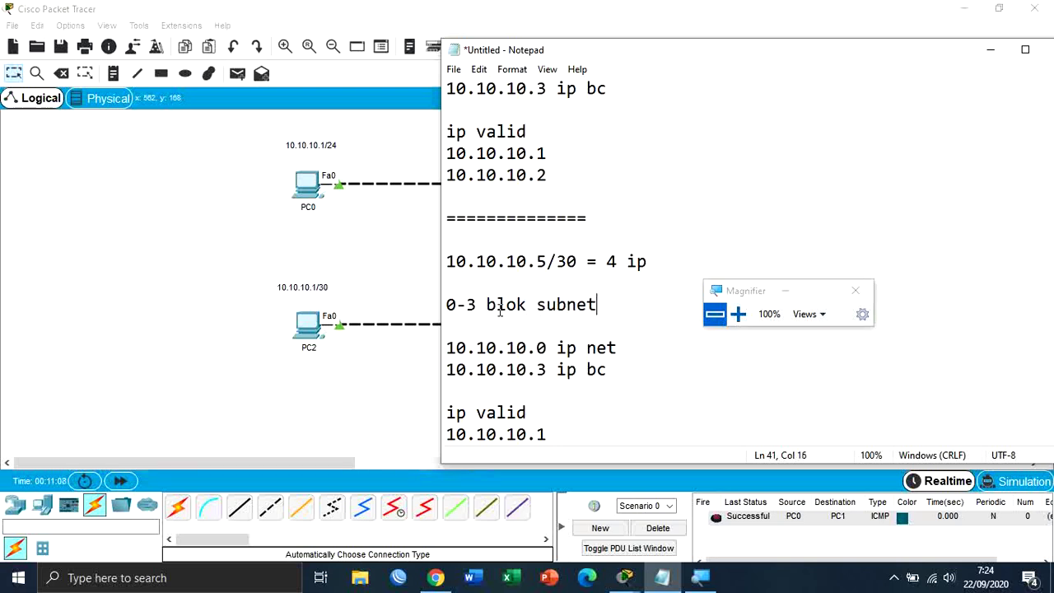
{"action": "type", "text": "1"}
{"action": "key", "text": "Return"}
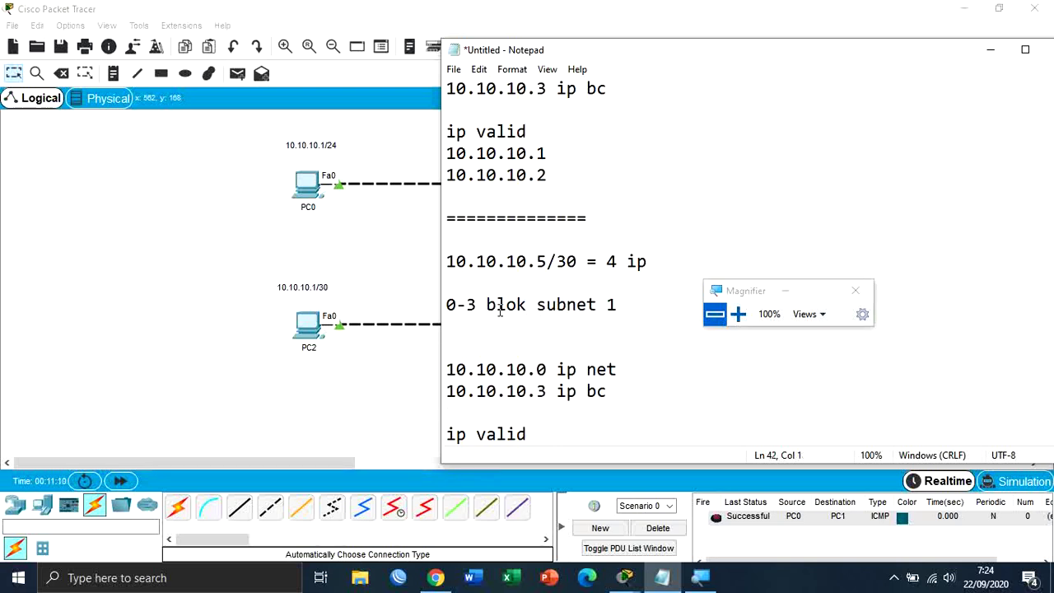
Step: Write "4-7 blok subnet 2" on the line under "0-3 blok subnet 1"
{"action": "type", "text": "4-"}
{"action": "left_click_drag", "start_coordinate": [598, 264], "coordinate": [634, 263]}
{"action": "left_click", "coordinate": [581, 291]}
{"action": "left_click", "coordinate": [477, 327]}
{"action": "type", "text": "7 blok "}
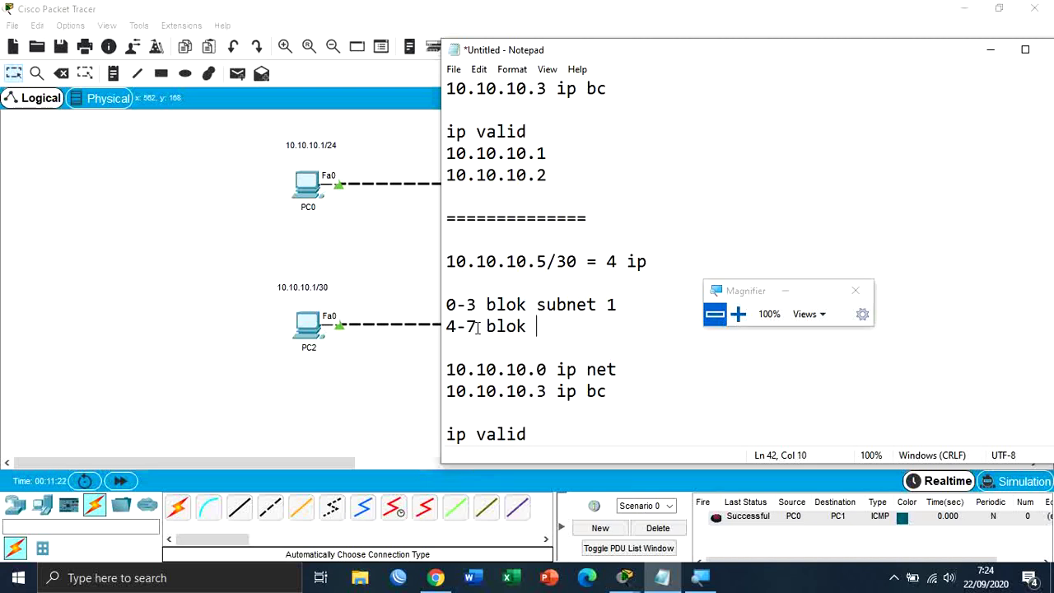
{"action": "type", "text": "subnet 2"}
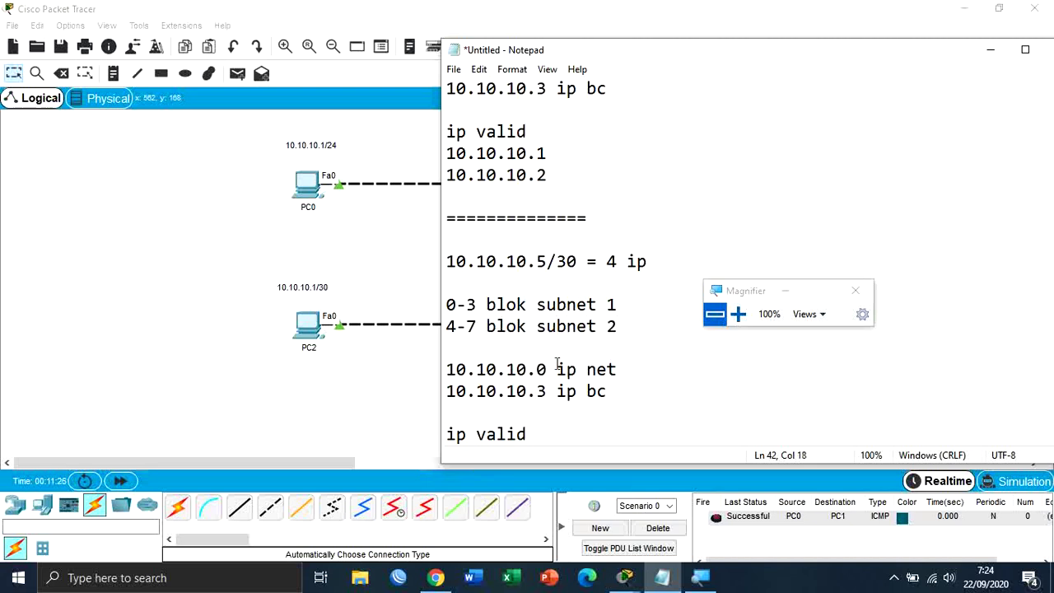
Step: Change the "ip net" address in the 10.10.10.5/30 section to 10.10.10.4, the first address of the 4-7 block
{"action": "left_click_drag", "start_coordinate": [557, 369], "coordinate": [547, 370]}
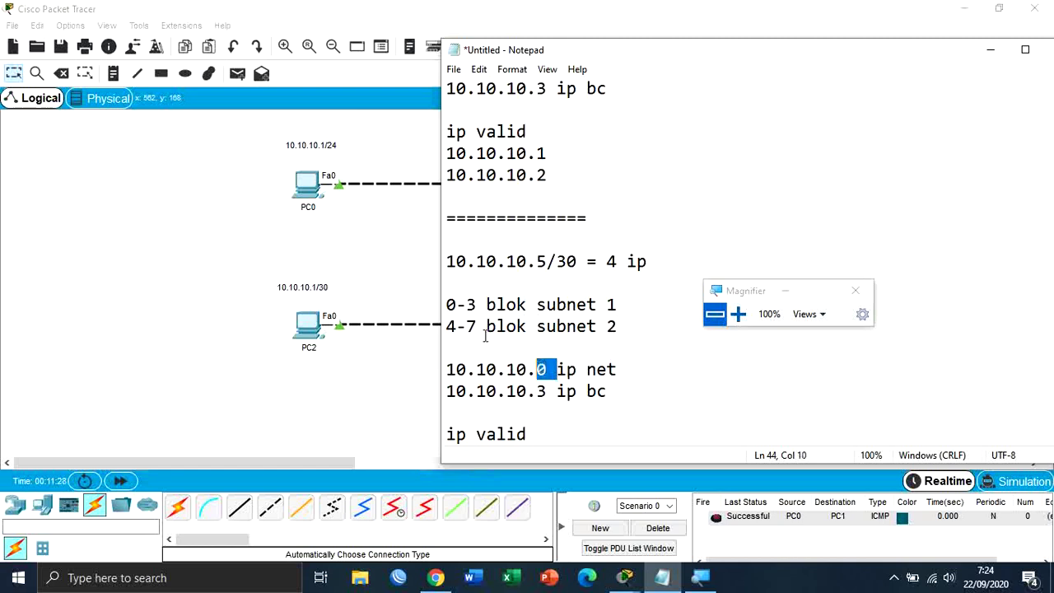
{"action": "left_click", "coordinate": [456, 327]}
{"action": "left_click_drag", "start_coordinate": [456, 328], "coordinate": [446, 328]}
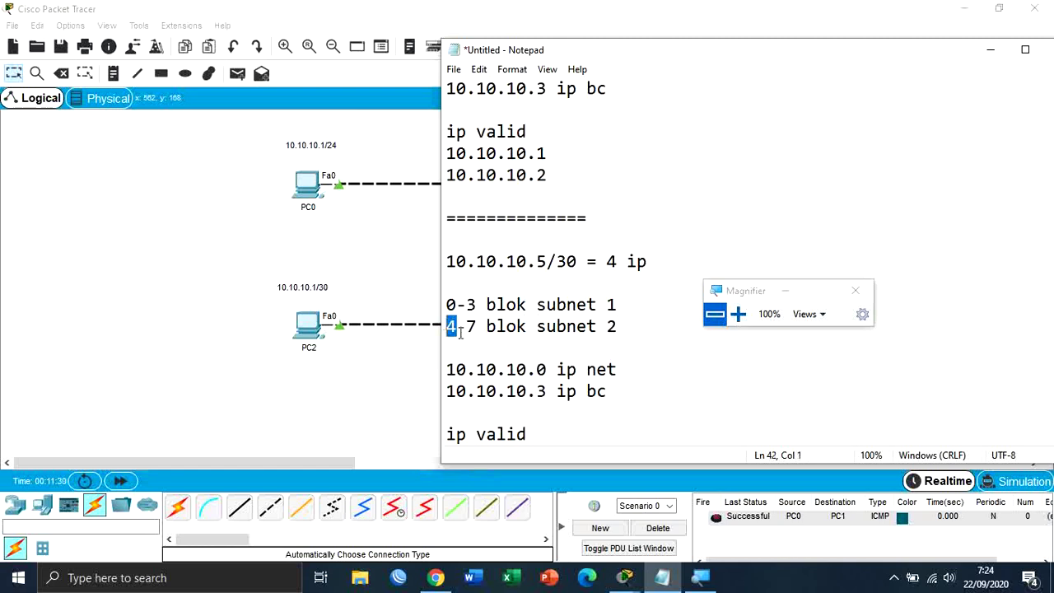
{"action": "left_click", "coordinate": [548, 369]}
{"action": "key", "text": "BackSpace"}
{"action": "type", "text": "4"}
Step: Change the "ip bc" address in the 10.10.10.5/30 section to 10.10.10.7, the last address of the 4-7 block
{"action": "left_click_drag", "start_coordinate": [477, 327], "coordinate": [466, 327]}
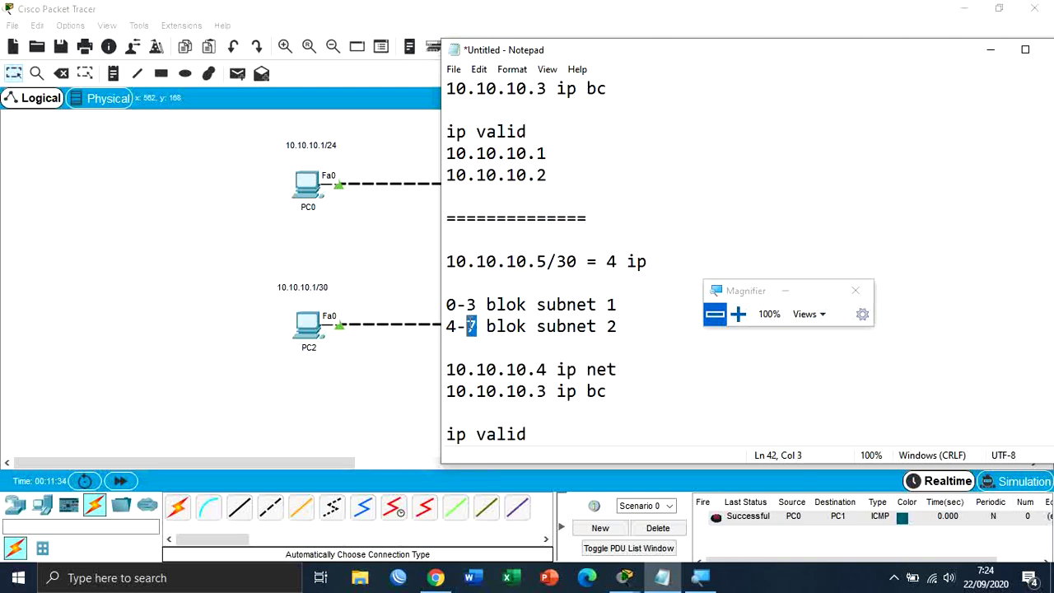
{"action": "left_click", "coordinate": [546, 393]}
{"action": "key", "text": "BackSpace"}
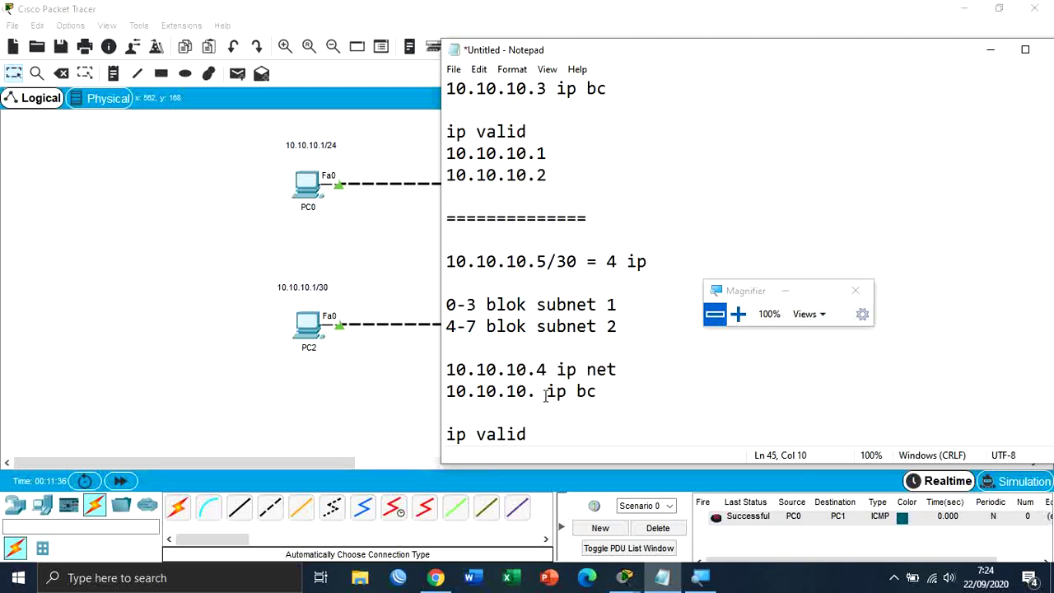
{"action": "type", "text": "7"}
Step: Change the 10.10.10.5/30 section's valid addresses to 10.10.10.5 and 10.10.10.6, and highlight its two "blok subnet" lines
{"action": "scroll", "coordinate": [517, 352], "scroll_direction": "down", "scroll_amount": 3}
{"action": "scroll", "coordinate": [527, 344], "scroll_direction": "up", "scroll_amount": 2}
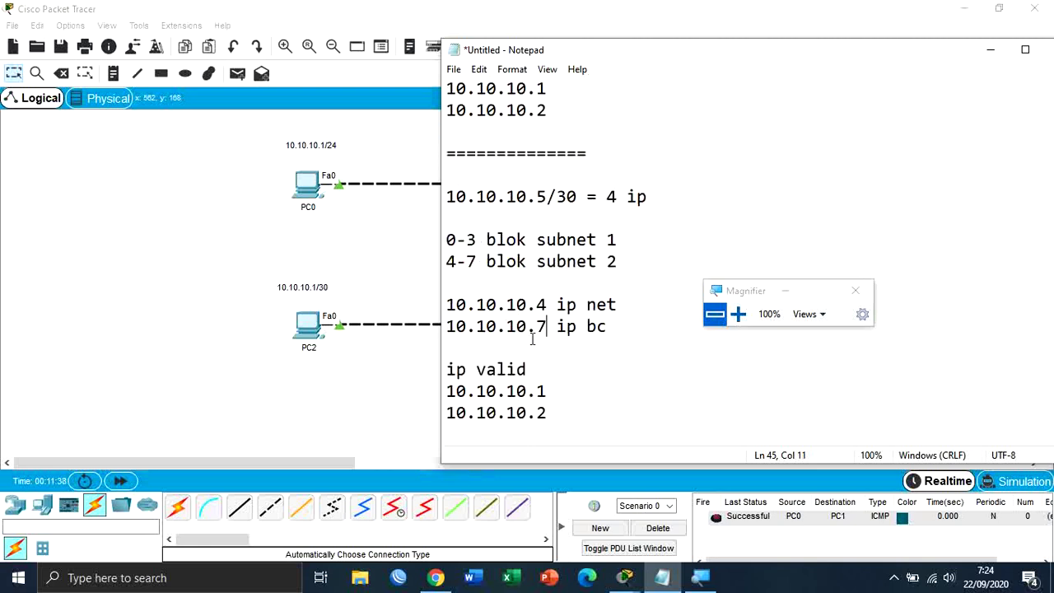
{"action": "left_click", "coordinate": [546, 392]}
{"action": "key", "text": "BackSpace"}
{"action": "type", "text": "5"}
{"action": "left_click", "coordinate": [547, 411]}
{"action": "key", "text": "BackSpace"}
{"action": "type", "text": "6"}
{"action": "left_click", "coordinate": [446, 239]}
{"action": "left_click_drag", "start_coordinate": [445, 239], "coordinate": [638, 260]}
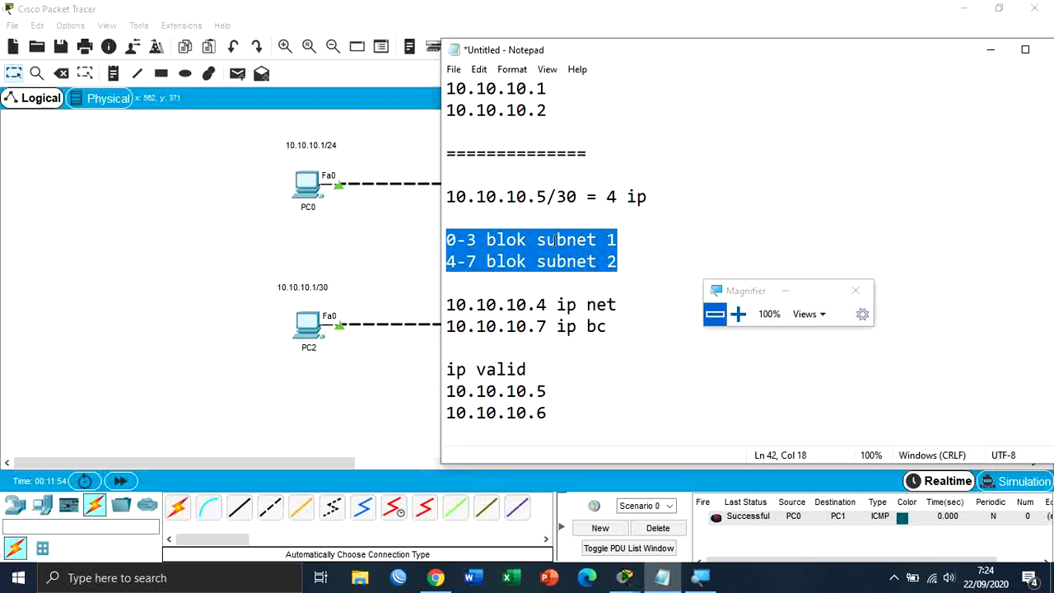
Step: Switch to Packet Tracer and give PC2 the static IP address 10.10.10.1 with subnet mask 255.255.255.252
{"action": "left_click", "coordinate": [389, 287]}
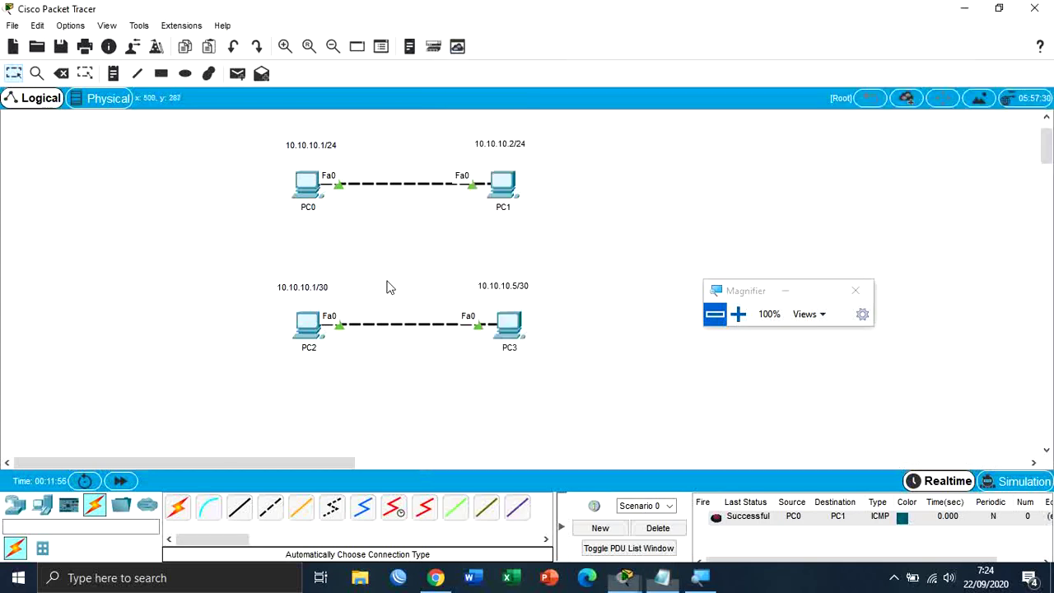
{"action": "left_click", "coordinate": [307, 332]}
{"action": "left_click", "coordinate": [436, 101]}
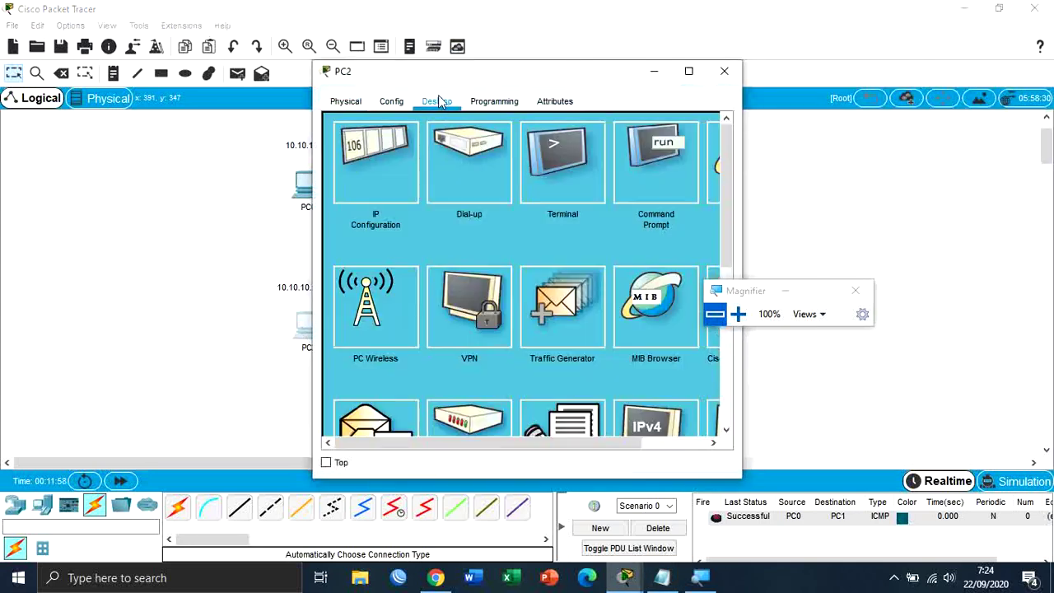
{"action": "left_click", "coordinate": [364, 179]}
{"action": "left_click", "coordinate": [470, 209]}
{"action": "type", "text": "10"}
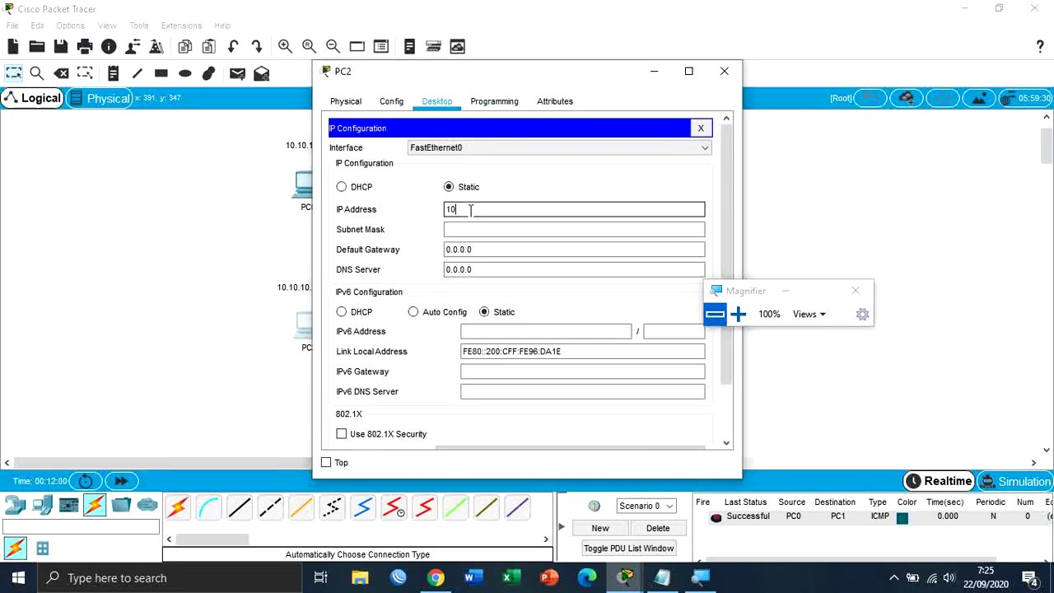
{"action": "type", "text": ".10.10.1"}
{"action": "key", "text": "Tab"}
{"action": "type", "text": "25"}
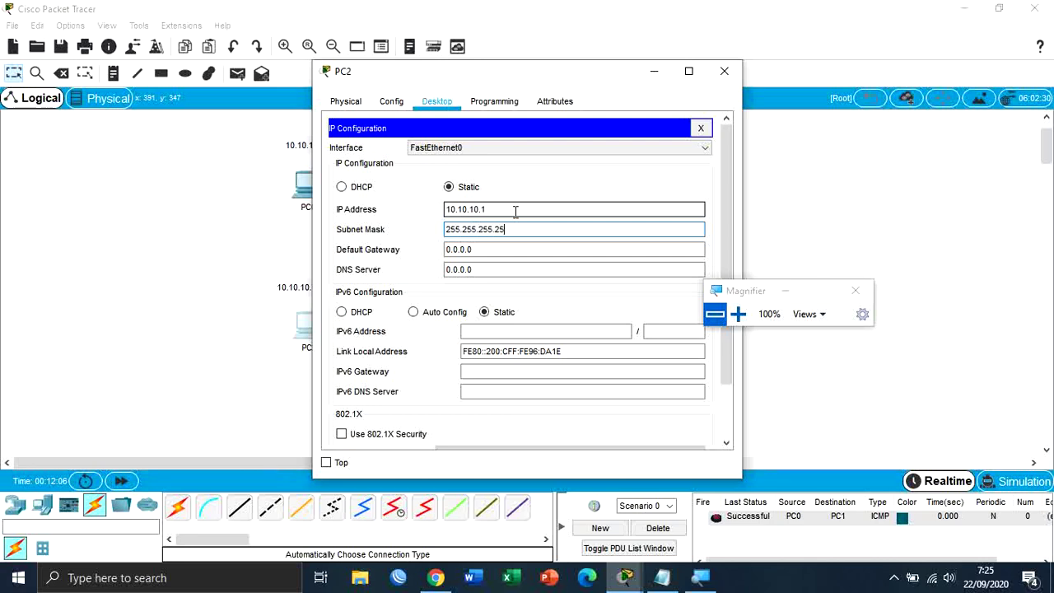
{"action": "type", "text": "5.255.255.252"}
{"action": "key", "text": "Tab"}
{"action": "left_click", "coordinate": [724, 71]}
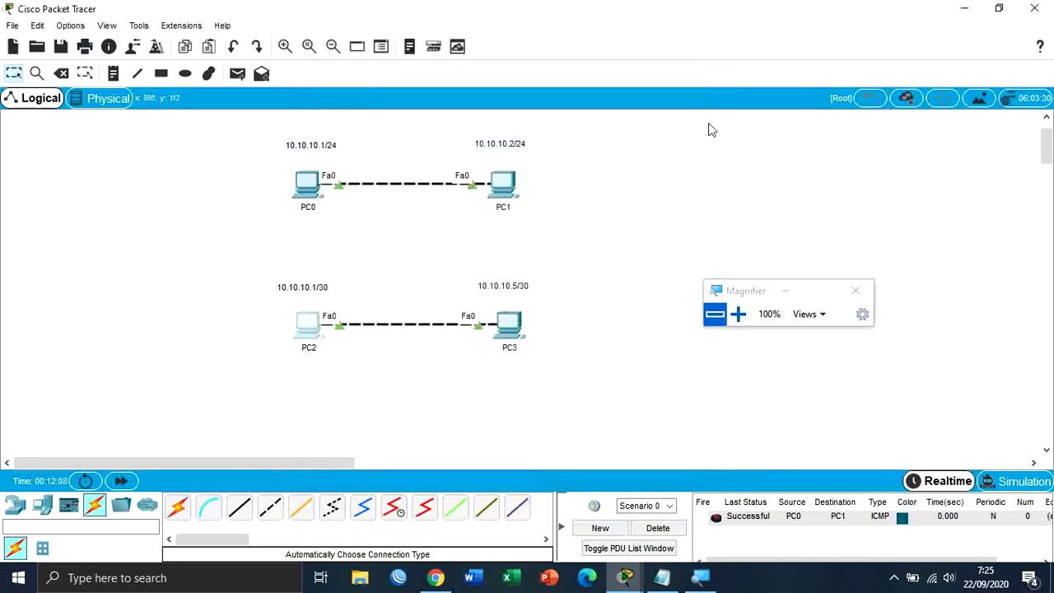
Step: Give PC3 the static IP address 10.10.10.5 with subnet mask 255.255.255.252, and close its configuration
{"action": "left_click", "coordinate": [516, 328]}
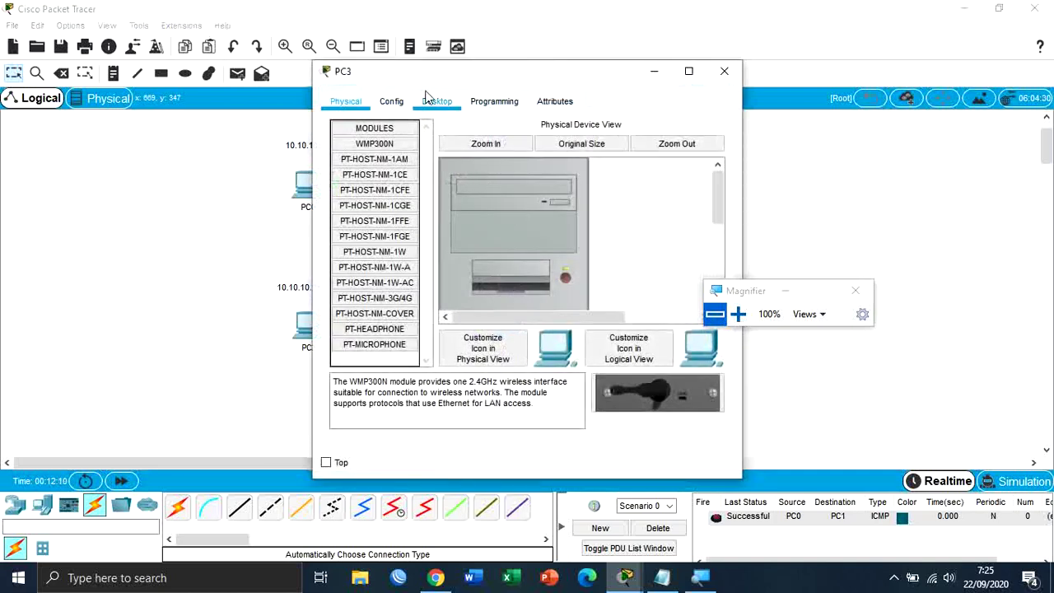
{"action": "left_click", "coordinate": [436, 100]}
{"action": "left_click", "coordinate": [384, 151]}
{"action": "left_click", "coordinate": [494, 209]}
{"action": "type", "text": "10.10.10.5"}
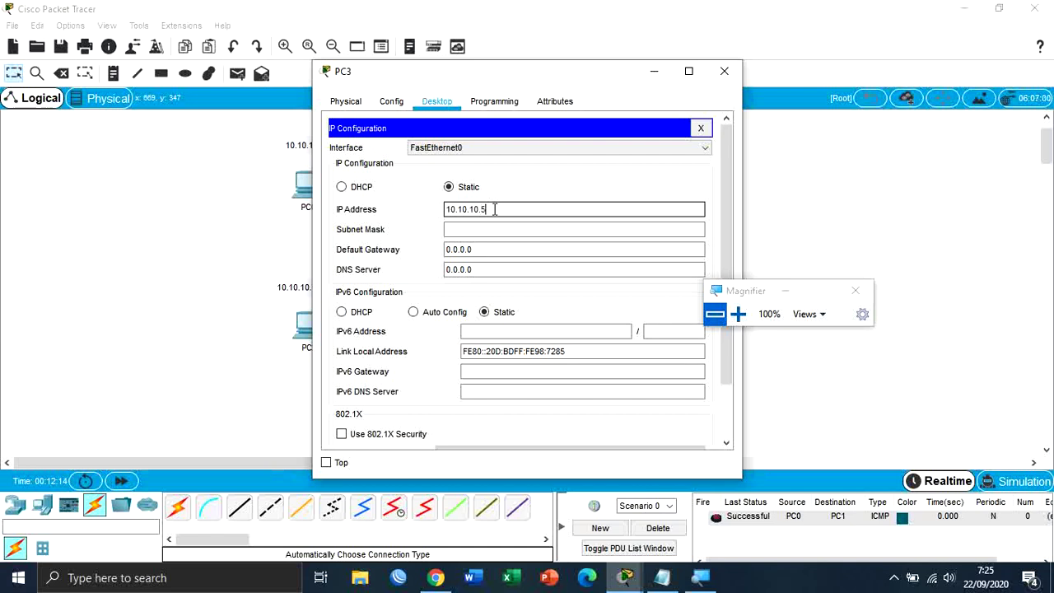
{"action": "key", "text": "Tab"}
{"action": "type", "text": "255."}
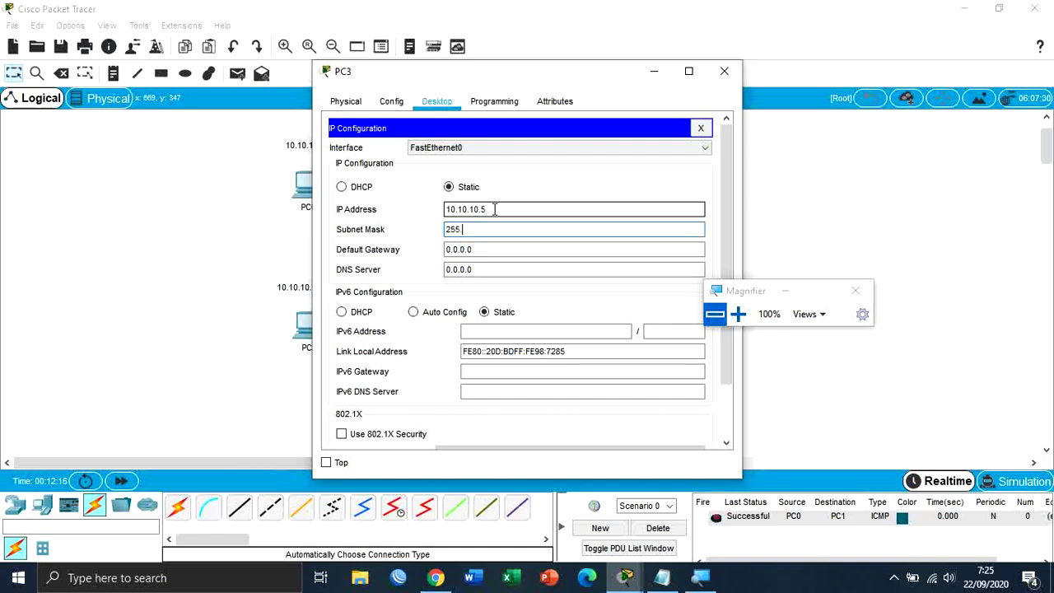
{"action": "type", "text": "255.255.252"}
{"action": "key", "text": "Tab"}
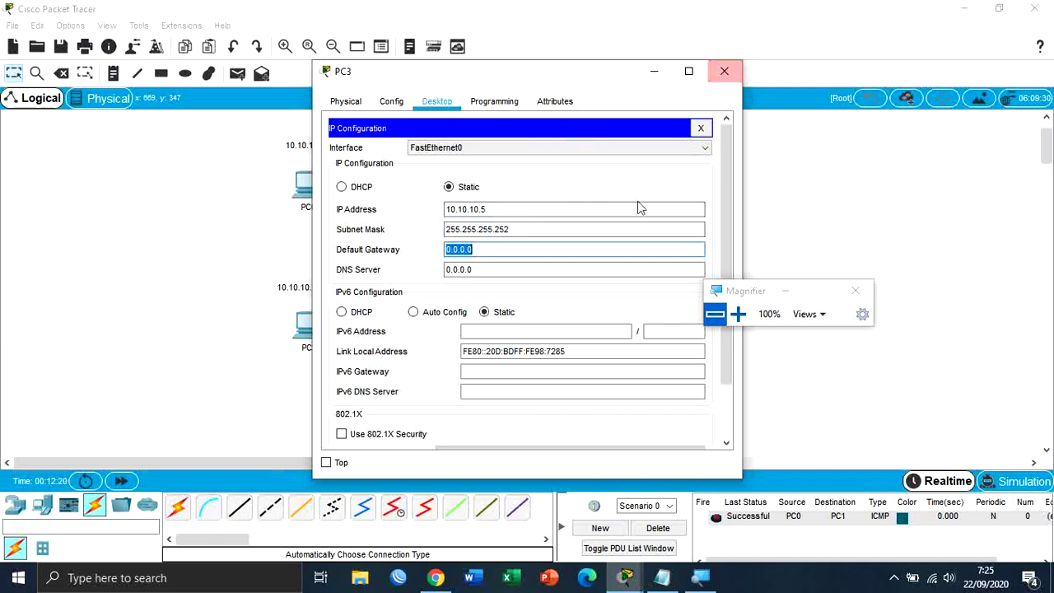
{"action": "left_click", "coordinate": [579, 246]}
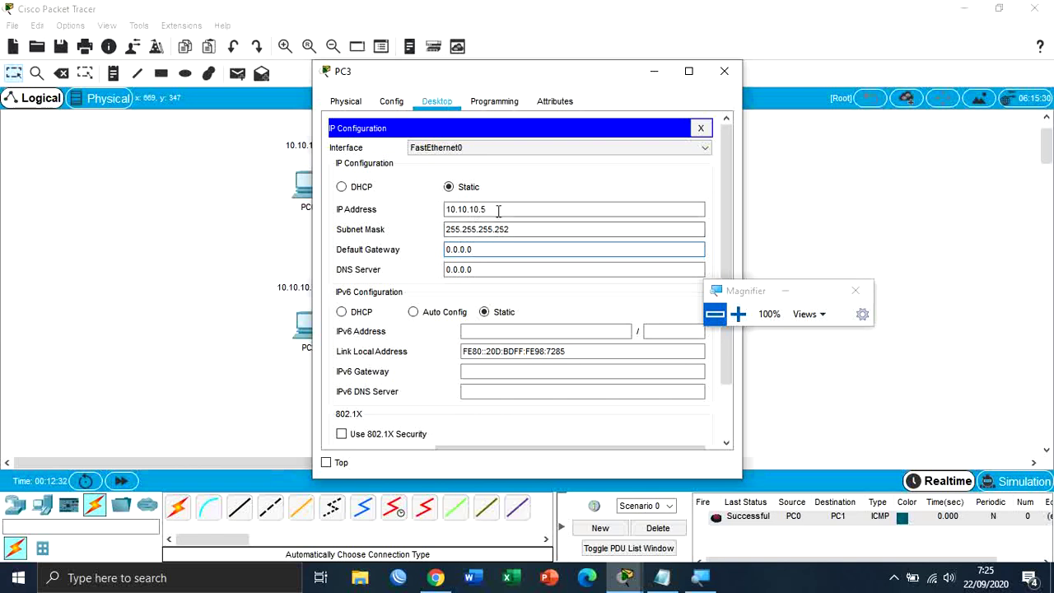
{"action": "left_click_drag", "start_coordinate": [499, 210], "coordinate": [380, 212]}
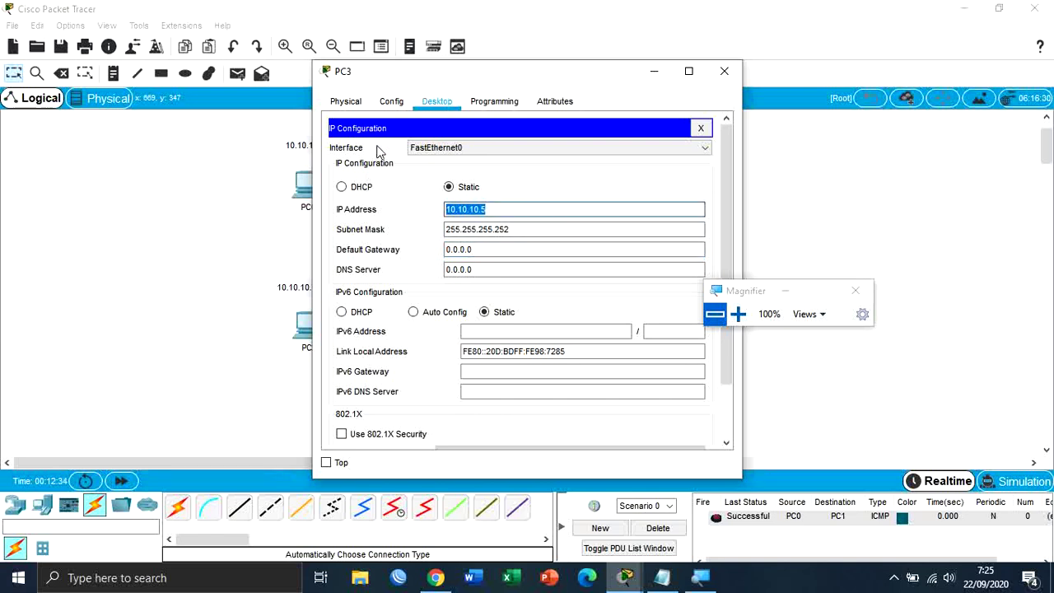
{"action": "left_click", "coordinate": [508, 249]}
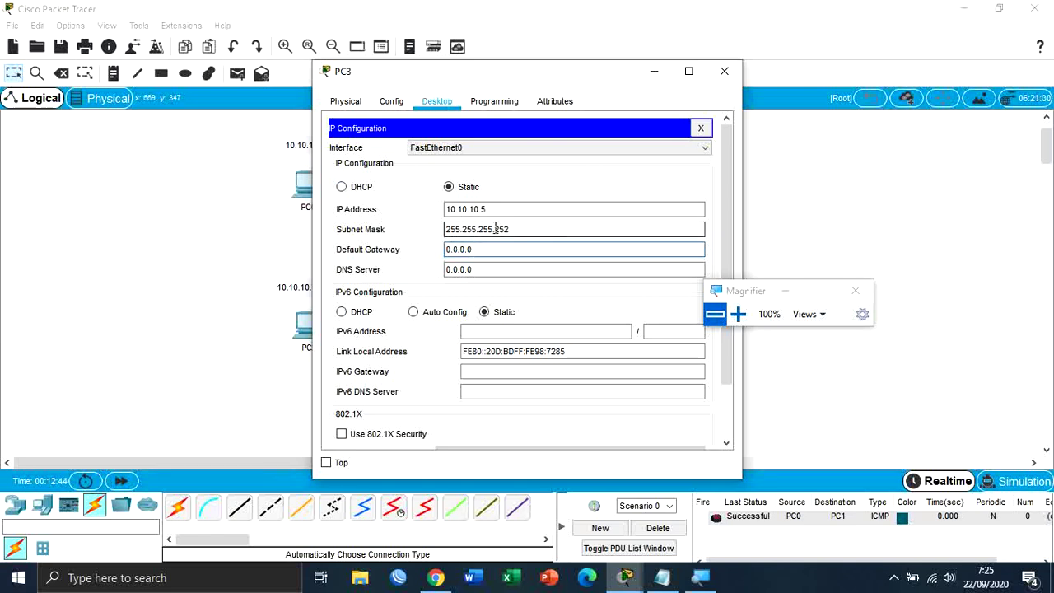
{"action": "left_click", "coordinate": [724, 71]}
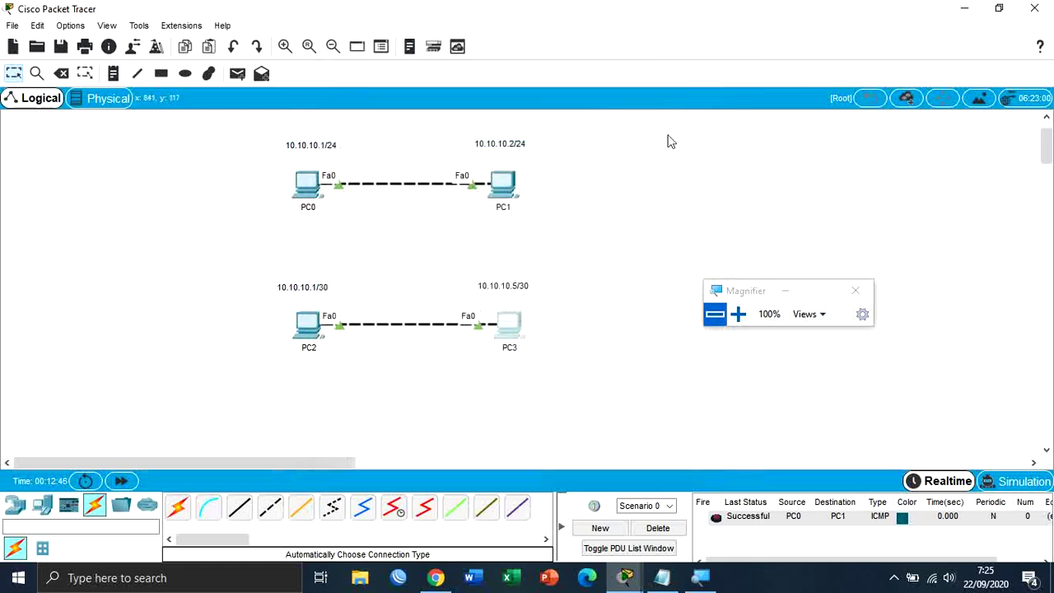
Step: Send a simple PDU from PC2 to PC3 and select its entry in the PDU list to check the status
{"action": "left_click", "coordinate": [241, 74]}
{"action": "left_click", "coordinate": [307, 325]}
{"action": "left_click", "coordinate": [510, 329]}
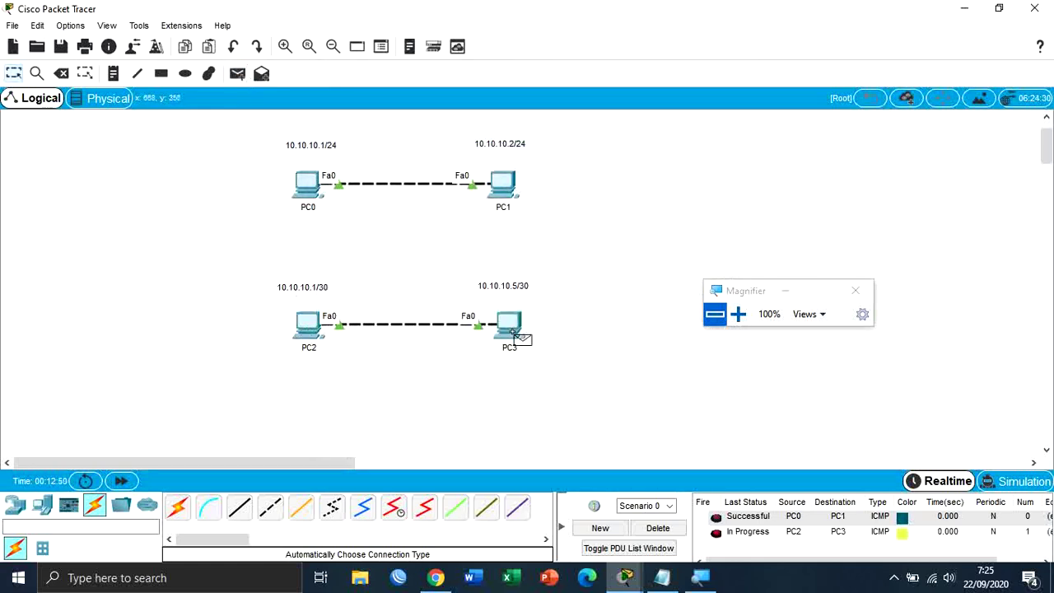
{"action": "left_click", "coordinate": [715, 533]}
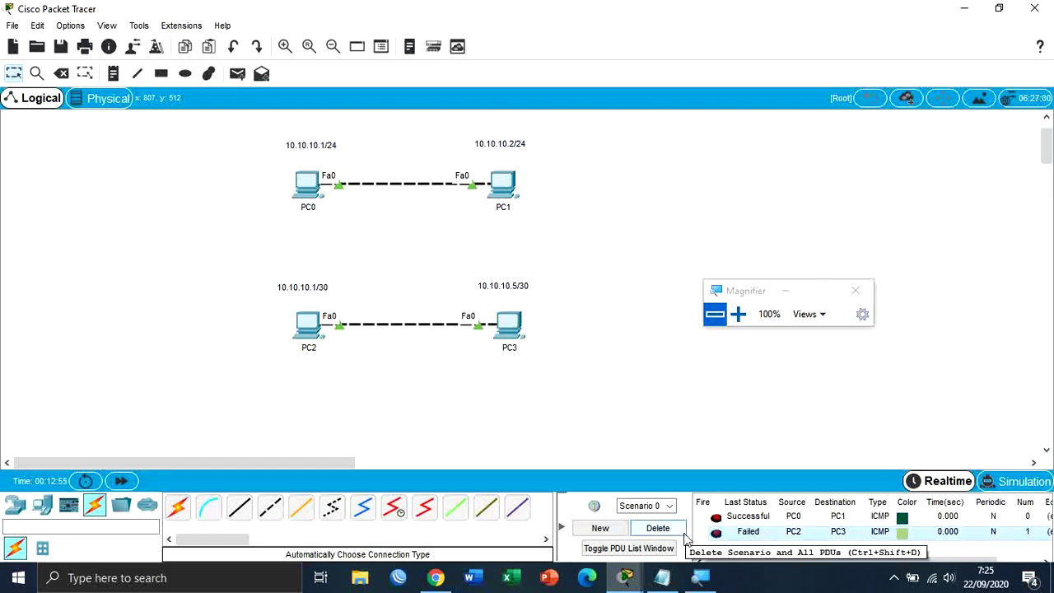
Step: Ping 10.10.10.5 from PC2's Command Prompt to test the connection to PC3
{"action": "left_click", "coordinate": [308, 325]}
{"action": "left_click", "coordinate": [651, 160]}
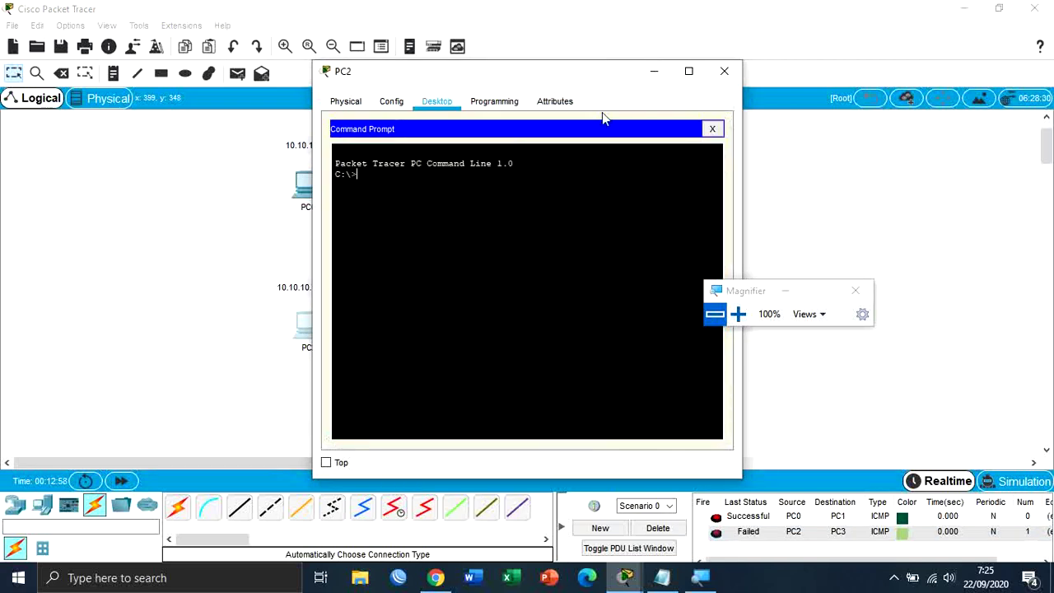
{"action": "left_click_drag", "start_coordinate": [561, 78], "coordinate": [711, 66]}
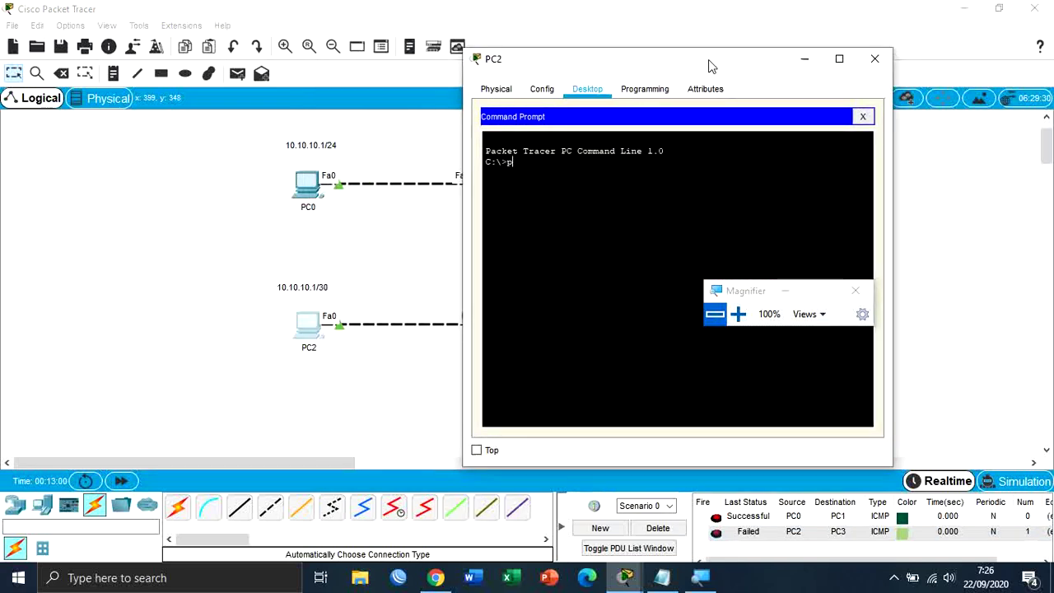
{"action": "type", "text": "ping 10.10.10.5"}
{"action": "key", "text": "Return"}
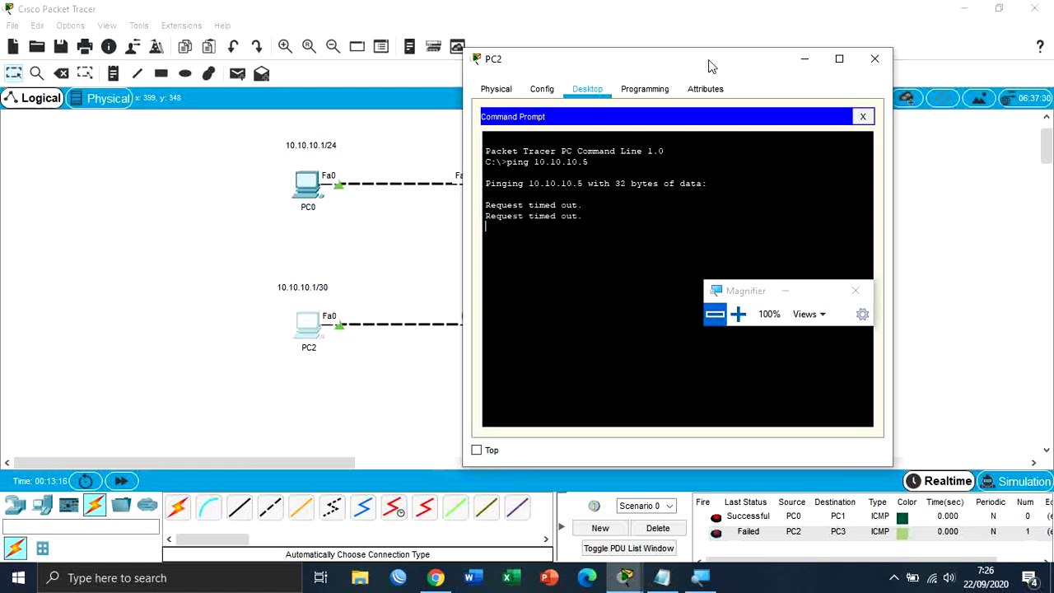
{"action": "left_click", "coordinate": [800, 61]}
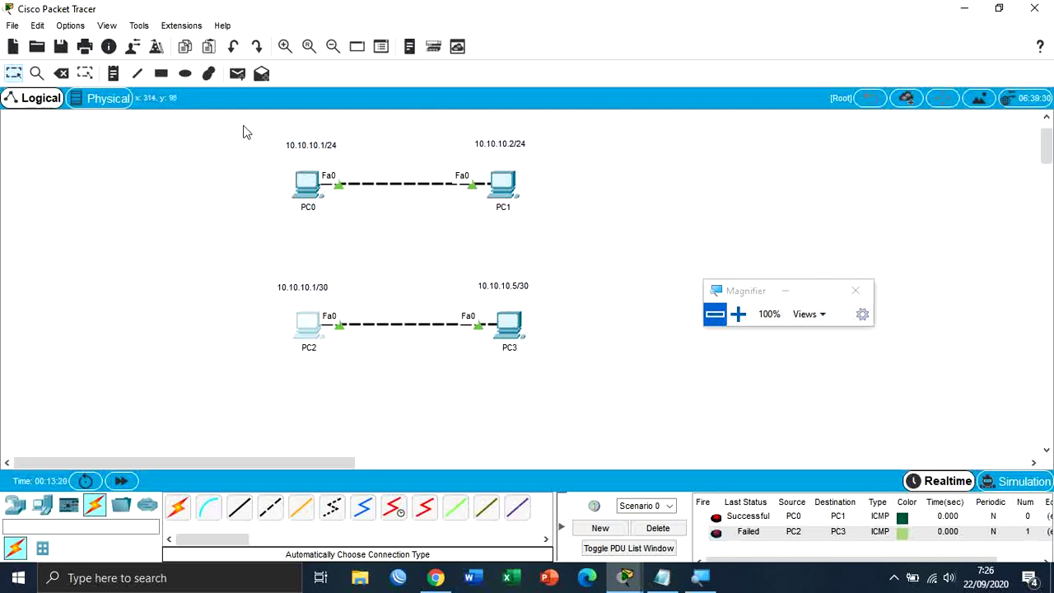
Step: Shift both PC pairs and their labels left to free workspace, and delete the scenario with its PDUs
{"action": "left_click_drag", "start_coordinate": [242, 126], "coordinate": [634, 408]}
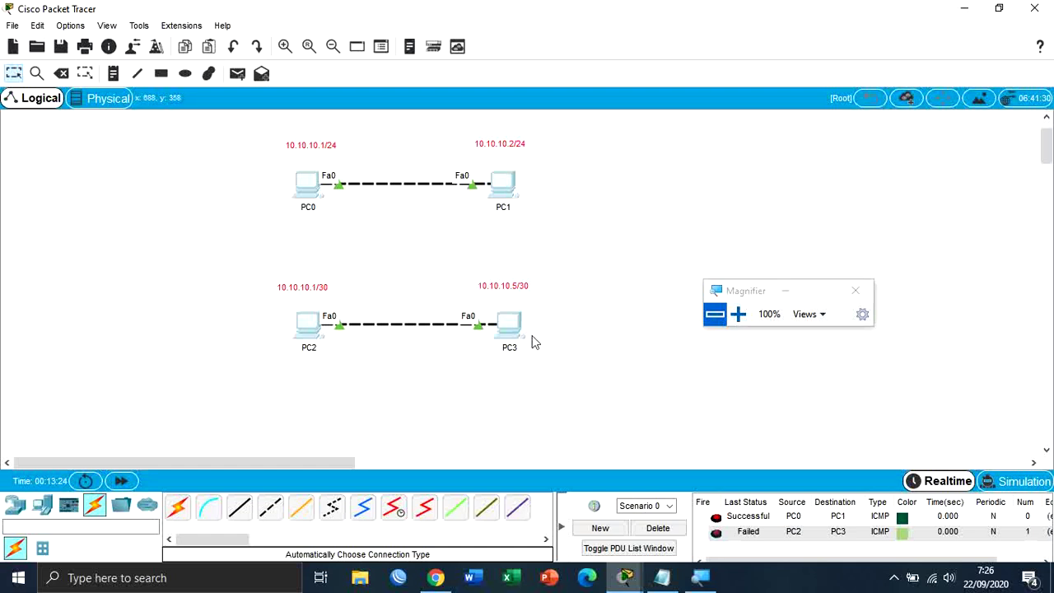
{"action": "left_click_drag", "start_coordinate": [513, 337], "coordinate": [362, 331]}
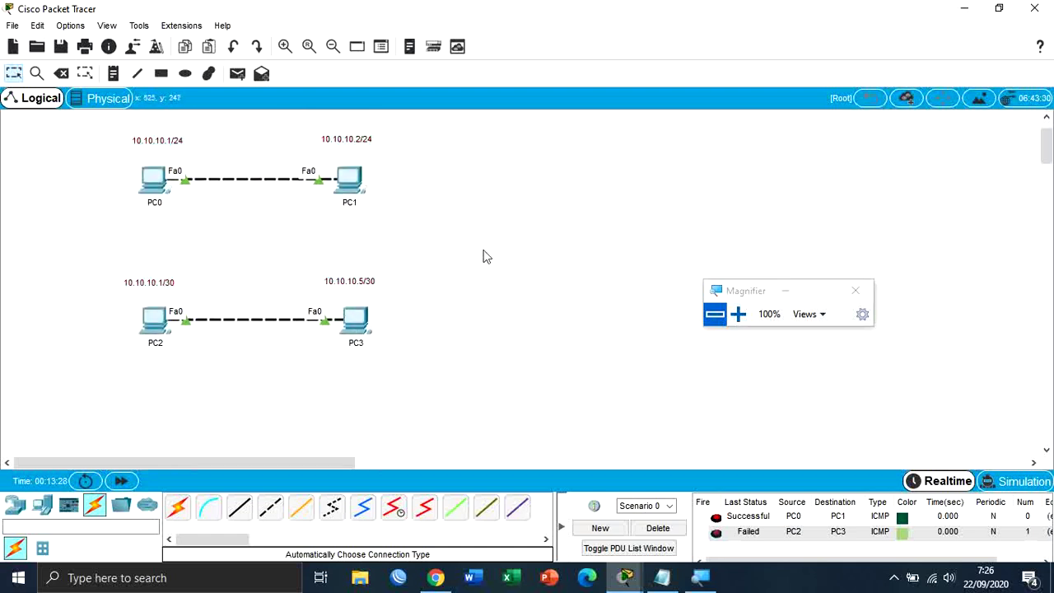
{"action": "left_click_drag", "start_coordinate": [750, 295], "coordinate": [802, 254]}
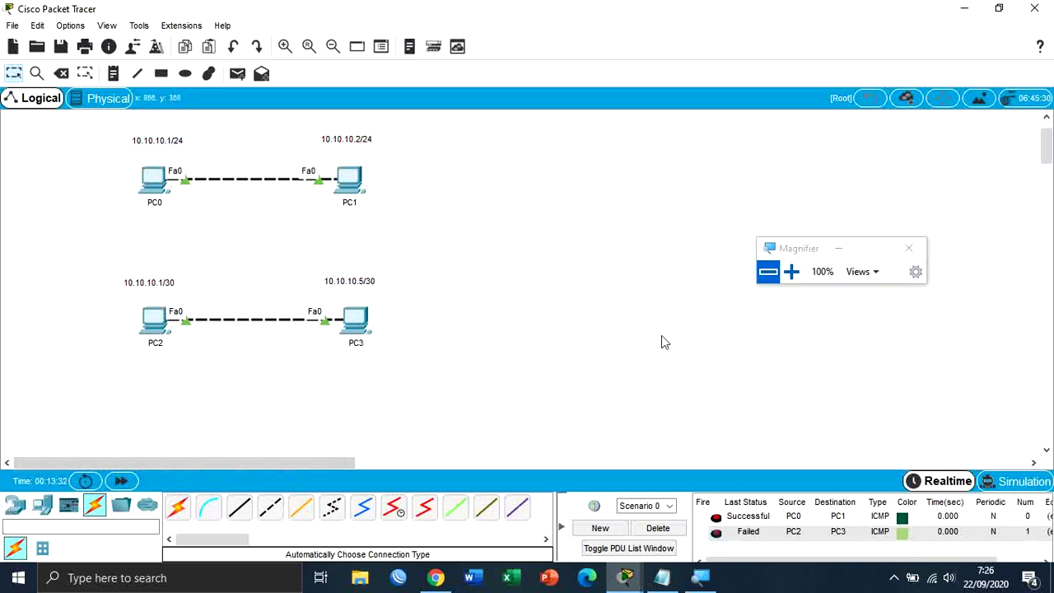
{"action": "left_click", "coordinate": [658, 528]}
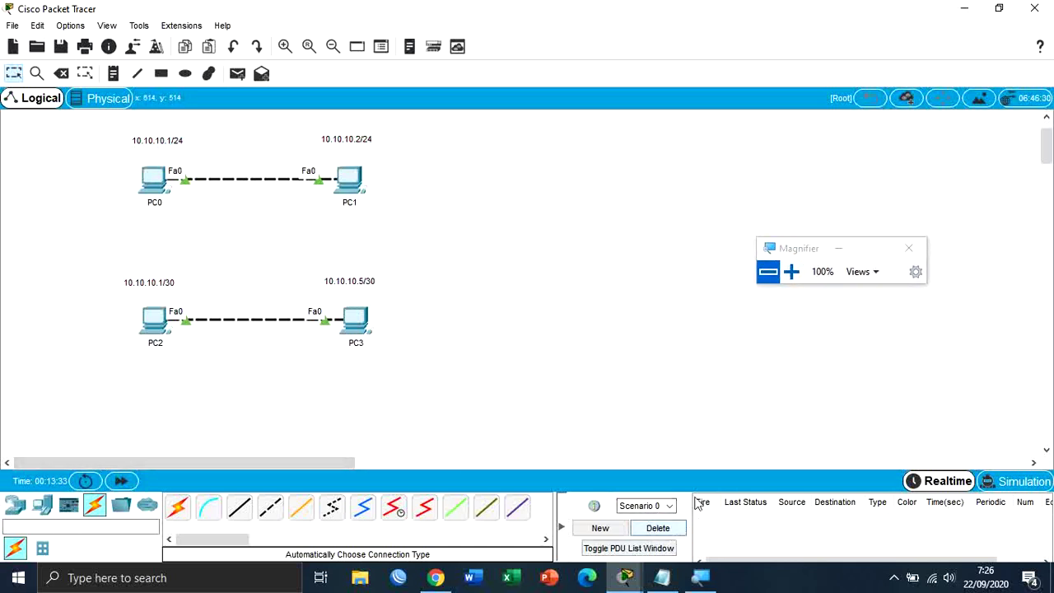
Step: Add a 1941 router in the free workspace to the right of the PC1 and PC3 pairs
{"action": "left_click", "coordinate": [791, 270]}
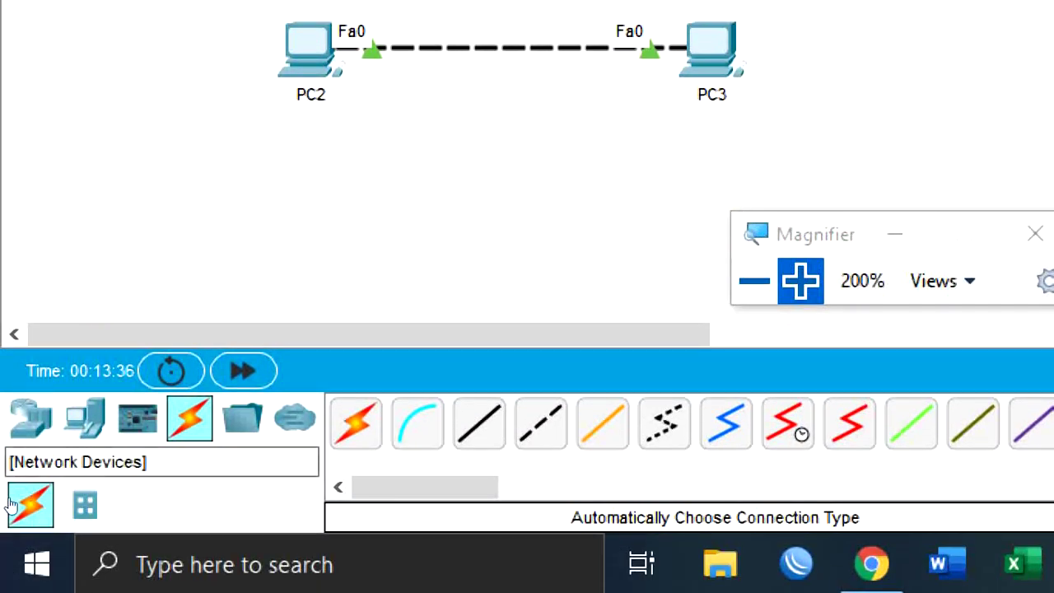
{"action": "left_click", "coordinate": [31, 418]}
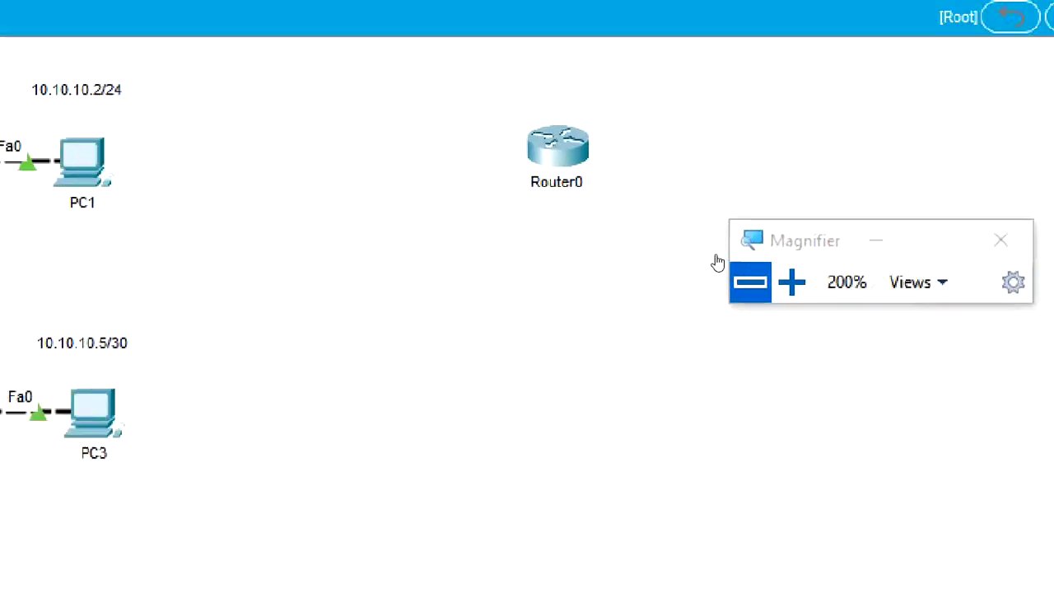
{"action": "left_click", "coordinate": [753, 281]}
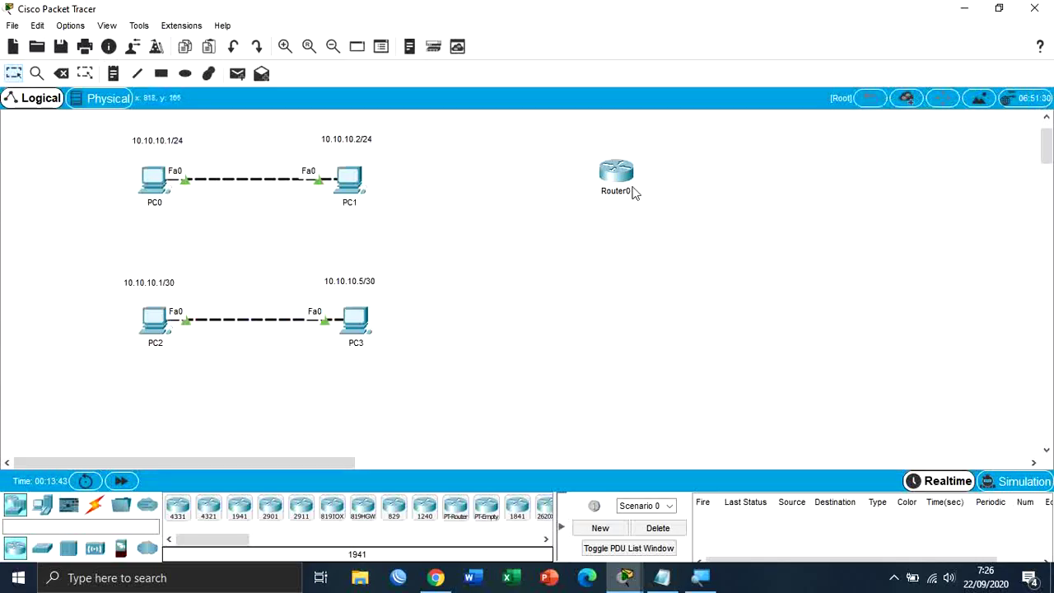
{"action": "left_click_drag", "start_coordinate": [631, 190], "coordinate": [664, 212]}
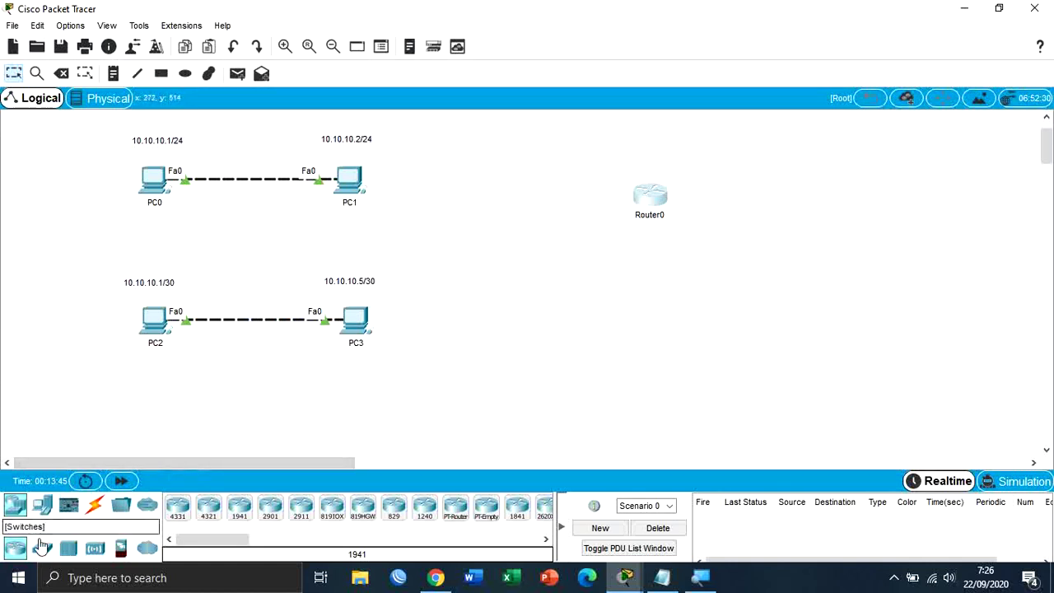
Step: Place a new PC in the workspace below Router0
{"action": "left_click", "coordinate": [42, 505]}
{"action": "left_click", "coordinate": [177, 507]}
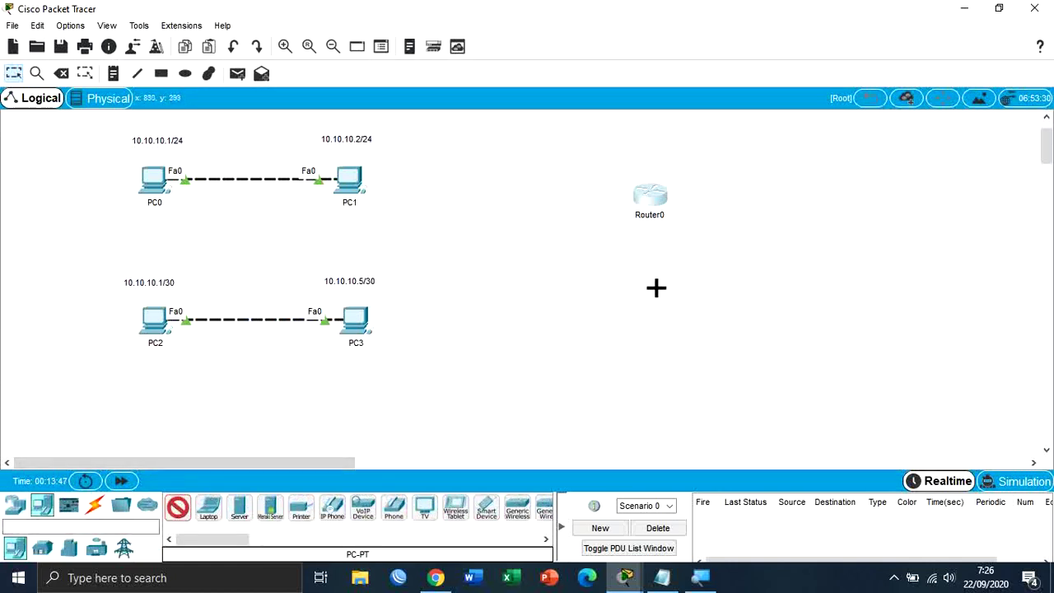
{"action": "left_click", "coordinate": [618, 286]}
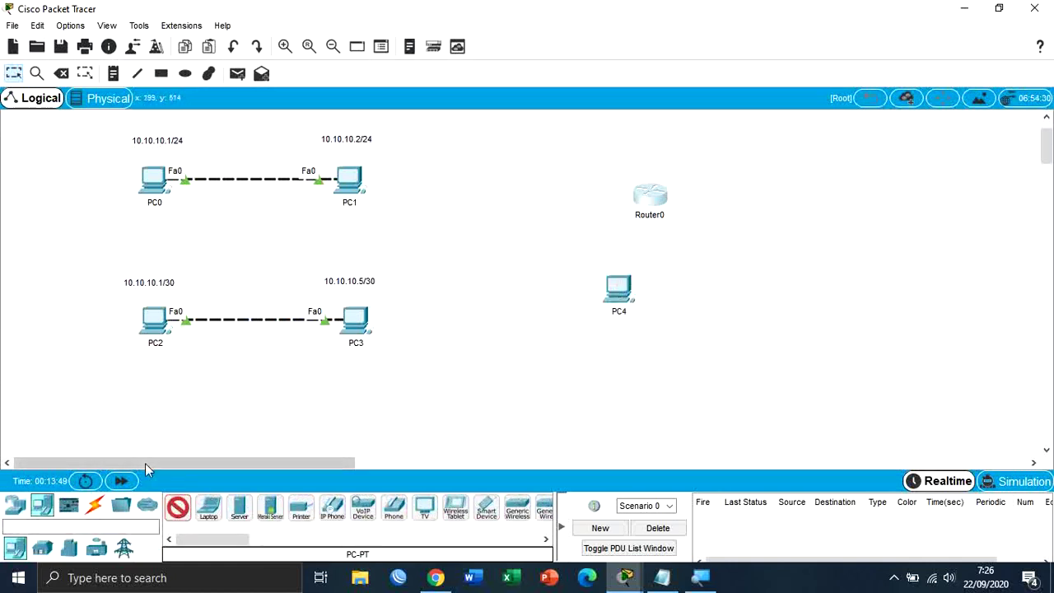
Step: Connect Router0 to PC4 with an automatically chosen cable, and move PC4 further down and left of the router
{"action": "left_click", "coordinate": [94, 505]}
{"action": "left_click", "coordinate": [182, 508]}
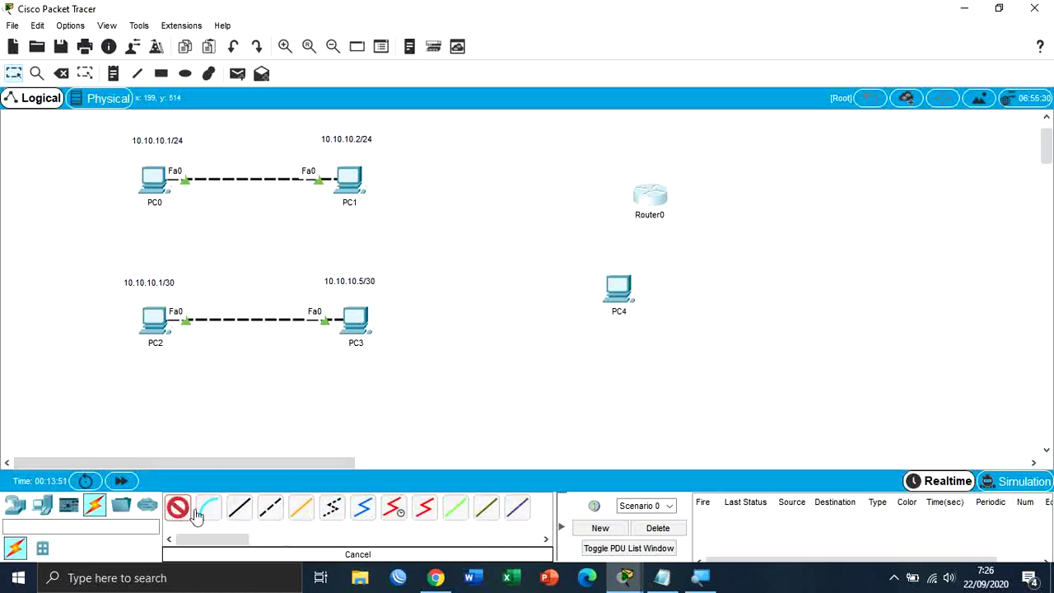
{"action": "left_click", "coordinate": [658, 204]}
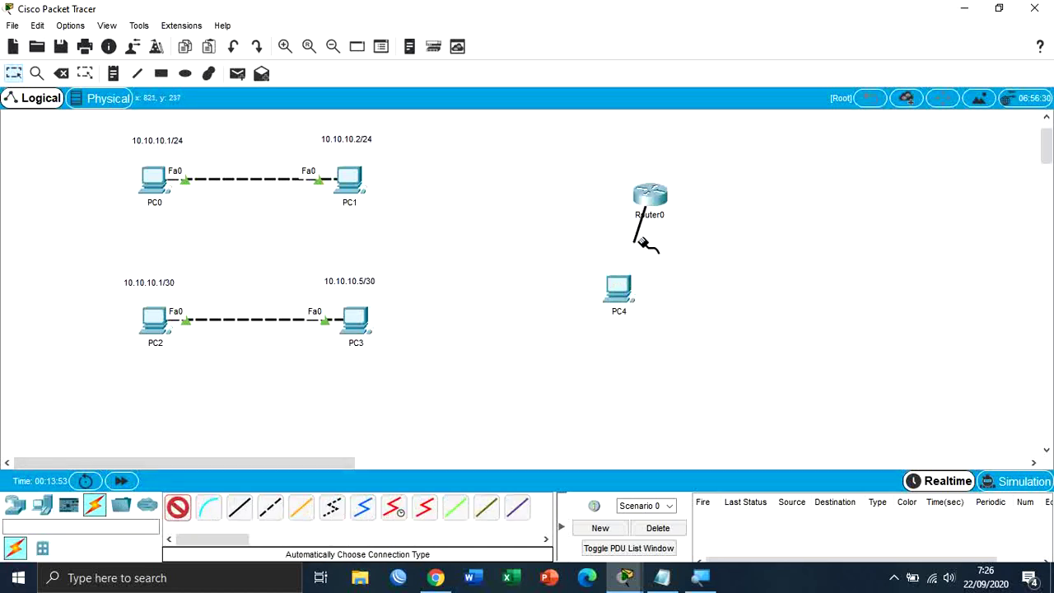
{"action": "left_click", "coordinate": [618, 288]}
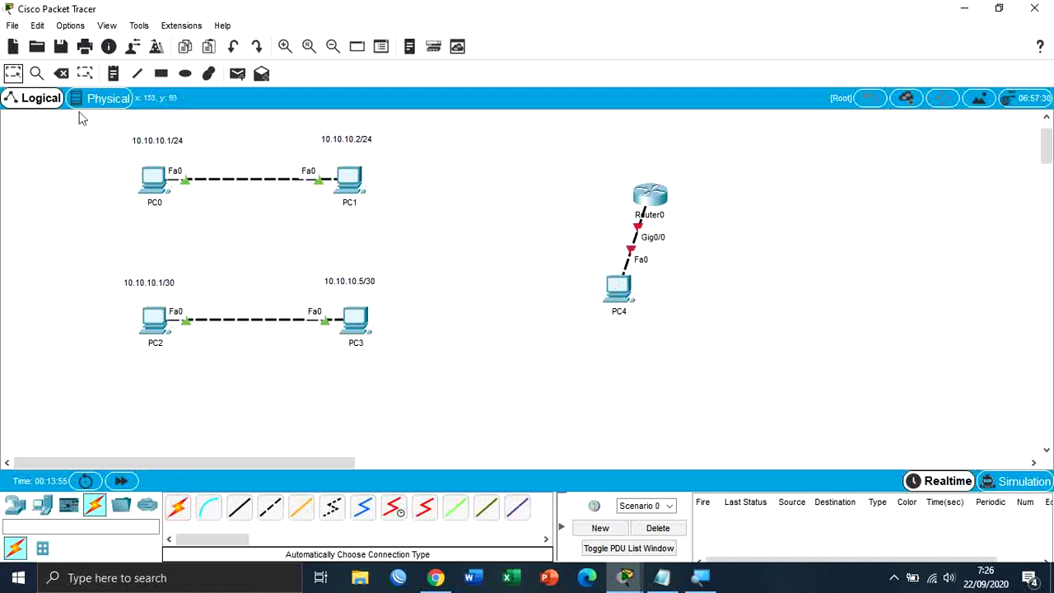
{"action": "left_click_drag", "start_coordinate": [627, 288], "coordinate": [585, 313]}
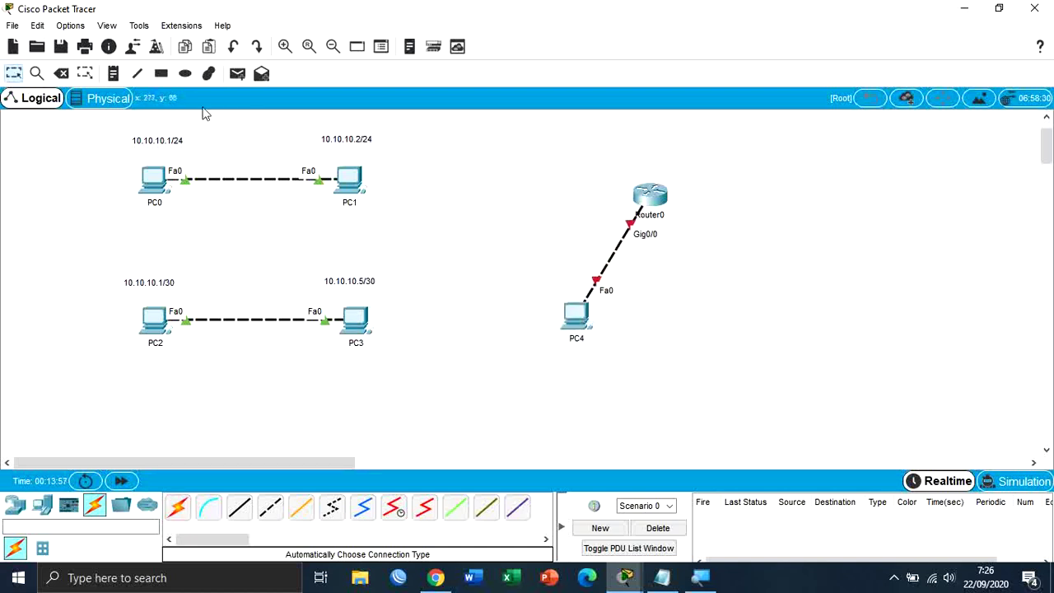
Step: Add the address note "192.168.10.1/24" beside Router0's link to PC4
{"action": "left_click", "coordinate": [114, 73]}
{"action": "left_click", "coordinate": [529, 203]}
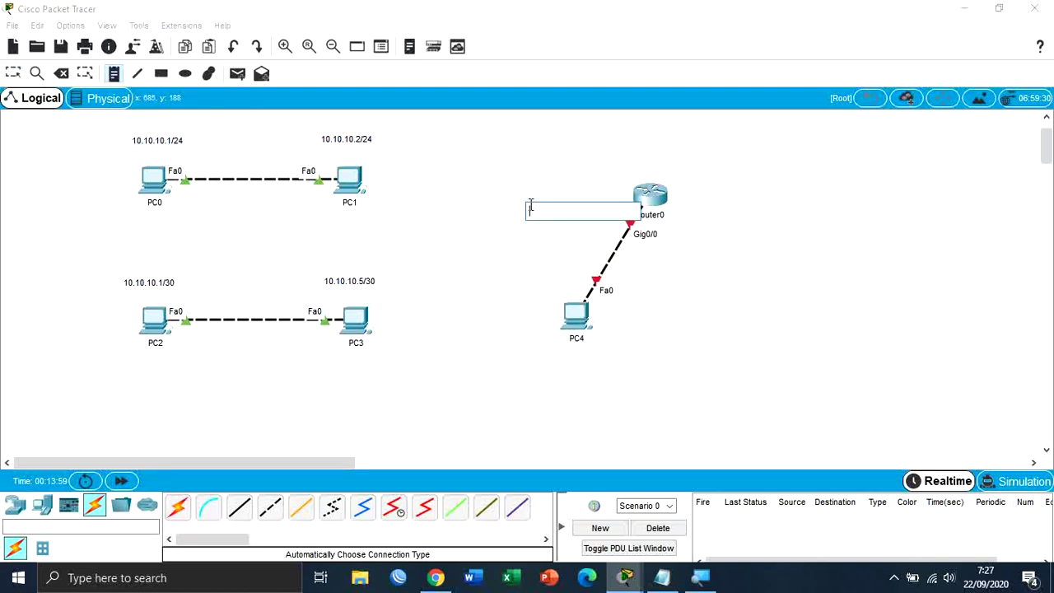
{"action": "type", "text": "192.168.10.1/24"}
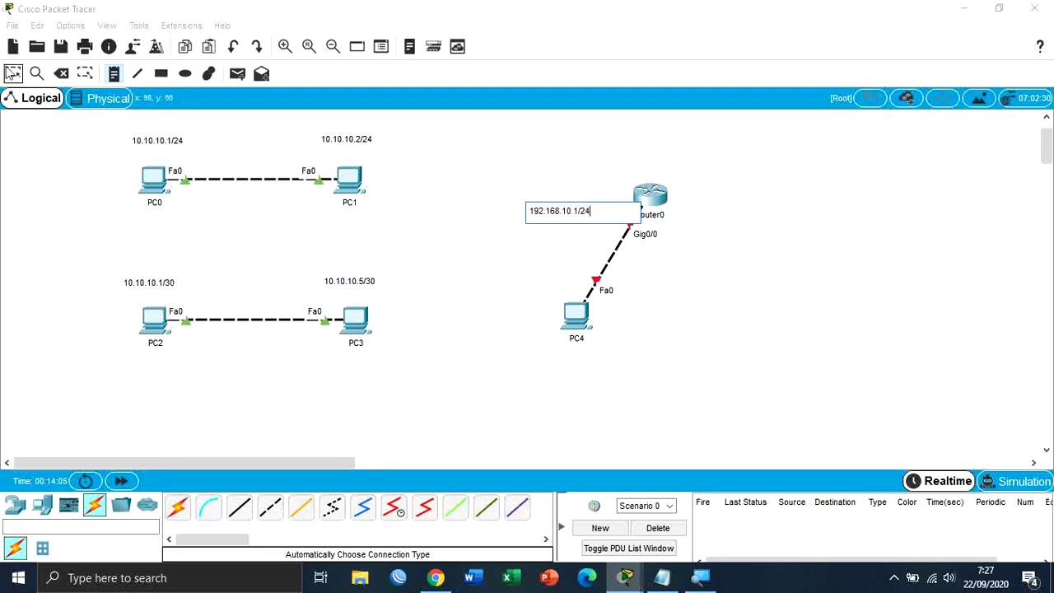
Step: Move the "192.168.10.1/24" note up beside Router0 and copy its text
{"action": "left_click", "coordinate": [12, 73]}
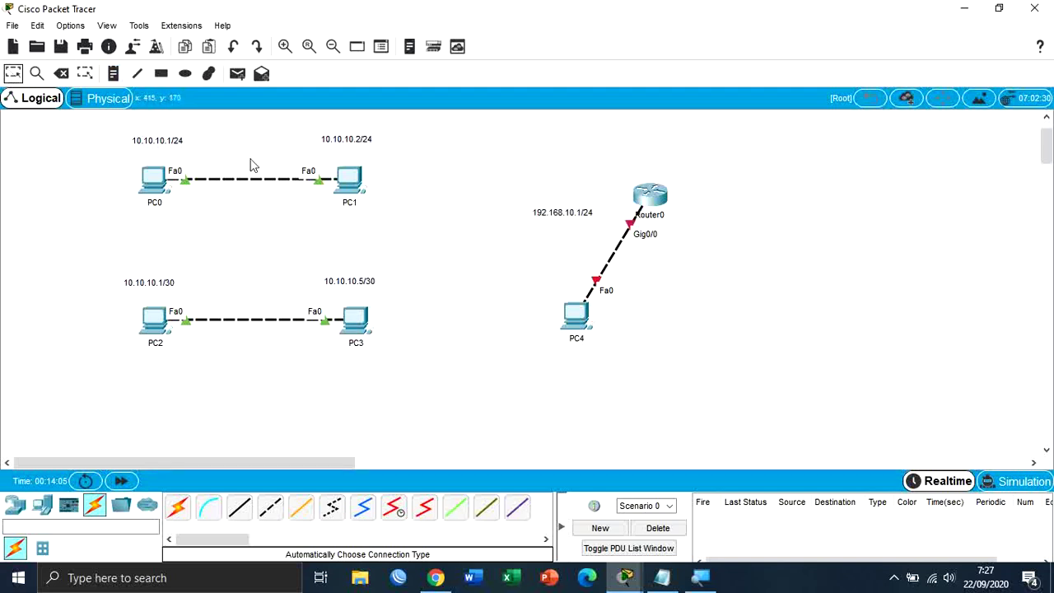
{"action": "left_click_drag", "start_coordinate": [600, 221], "coordinate": [598, 183]}
{"action": "double_click", "coordinate": [598, 181]}
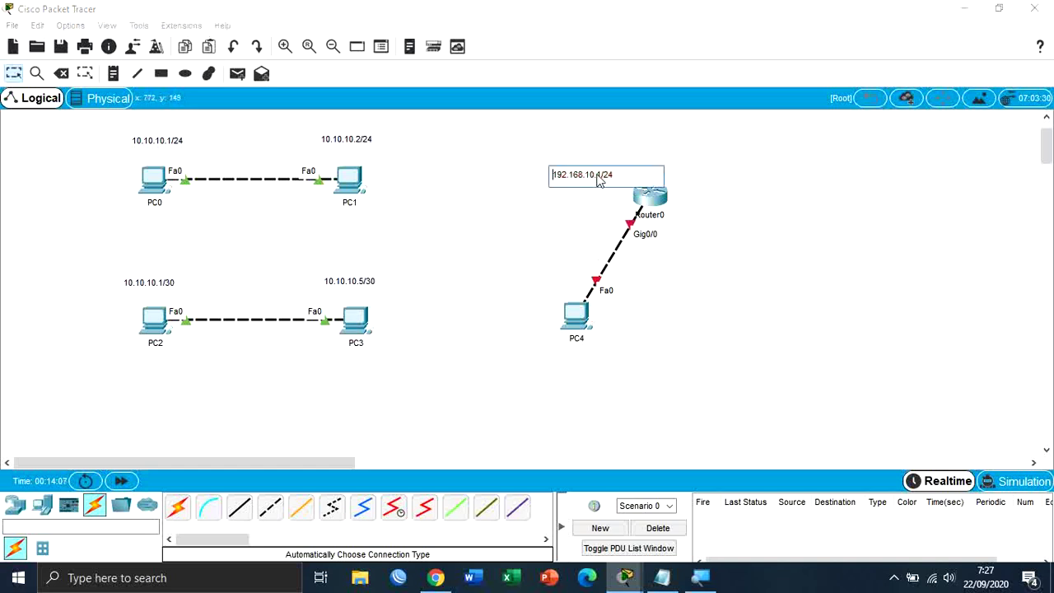
{"action": "triple_click", "coordinate": [597, 175]}
{"action": "key", "text": "ctrl+c"}
{"action": "left_click", "coordinate": [513, 259]}
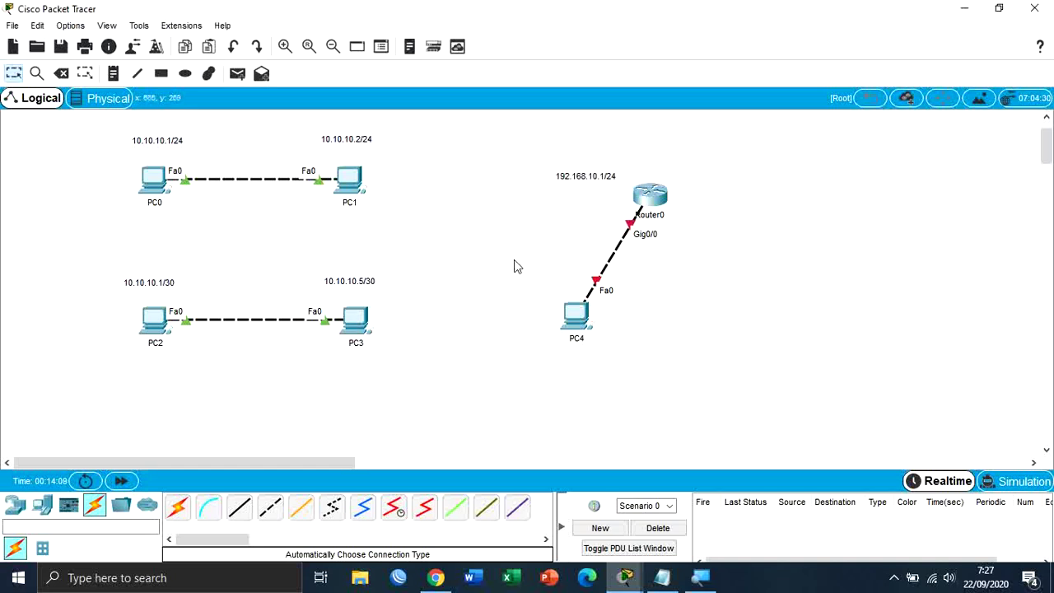
Step: Add a note reading "192.168.10.2/24" from the copied address and place it above and to the left of PC4
{"action": "left_click", "coordinate": [112, 73]}
{"action": "left_click", "coordinate": [544, 282]}
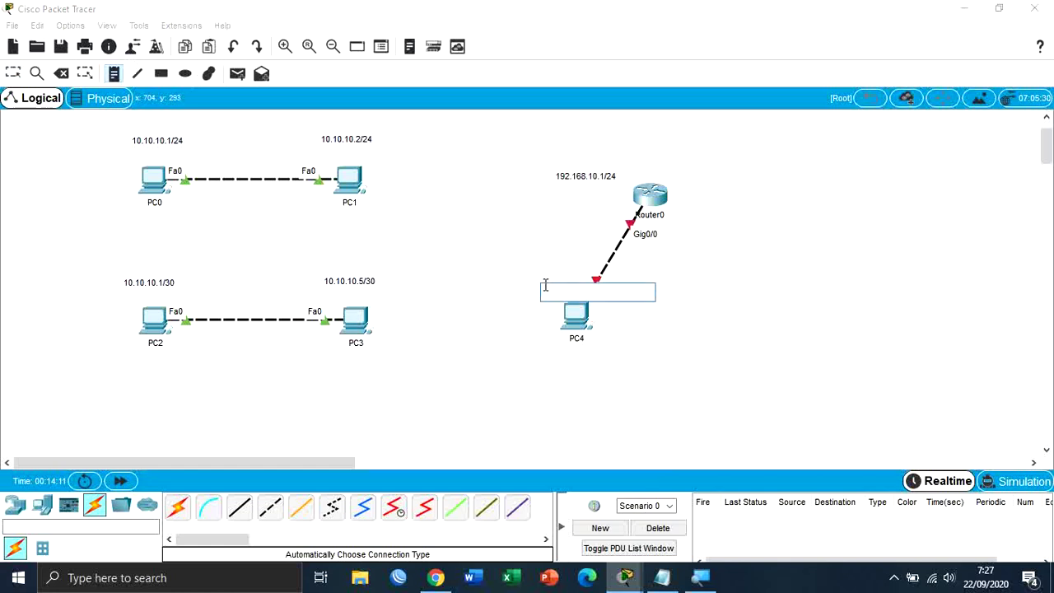
{"action": "key", "text": "ctrl+v"}
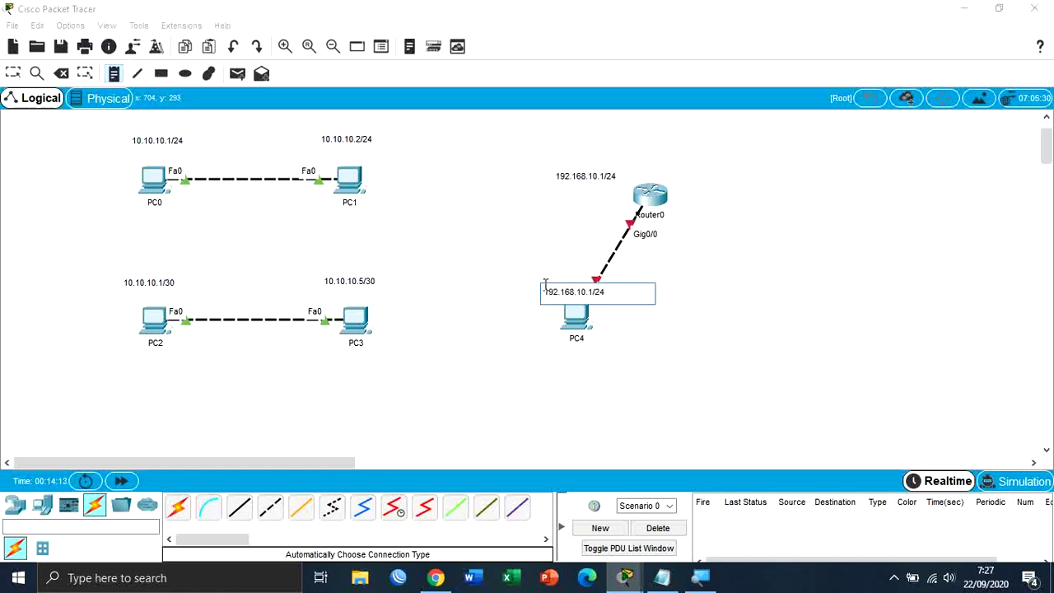
{"action": "key", "text": "Left"}
{"action": "key", "text": "Left"}
{"action": "key", "text": "Left"}
{"action": "key", "text": "BackSpace"}
{"action": "type", "text": "2"}
{"action": "left_click", "coordinate": [13, 74]}
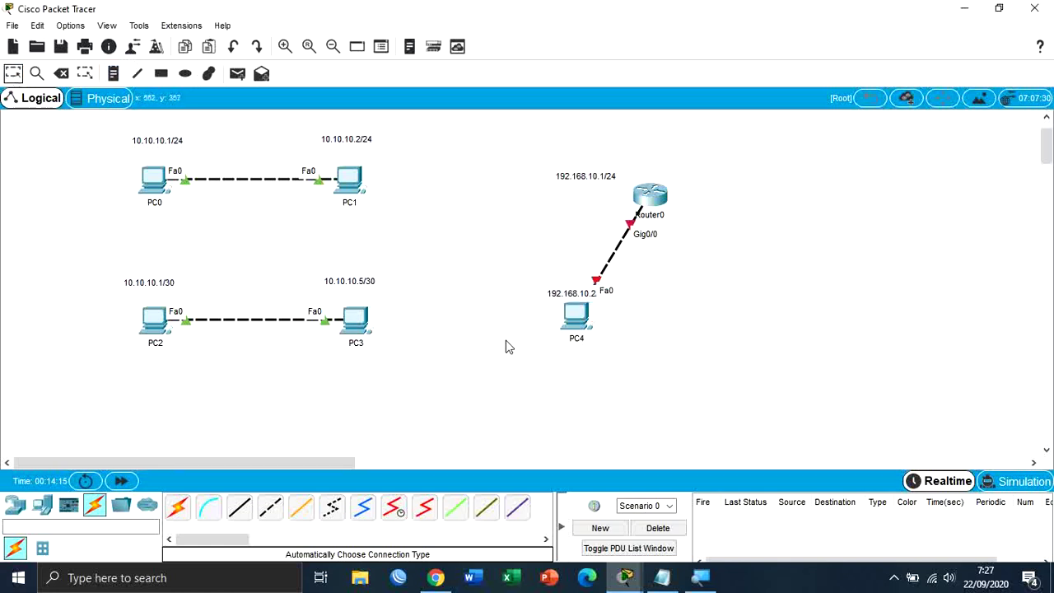
{"action": "left_click_drag", "start_coordinate": [565, 300], "coordinate": [517, 265]}
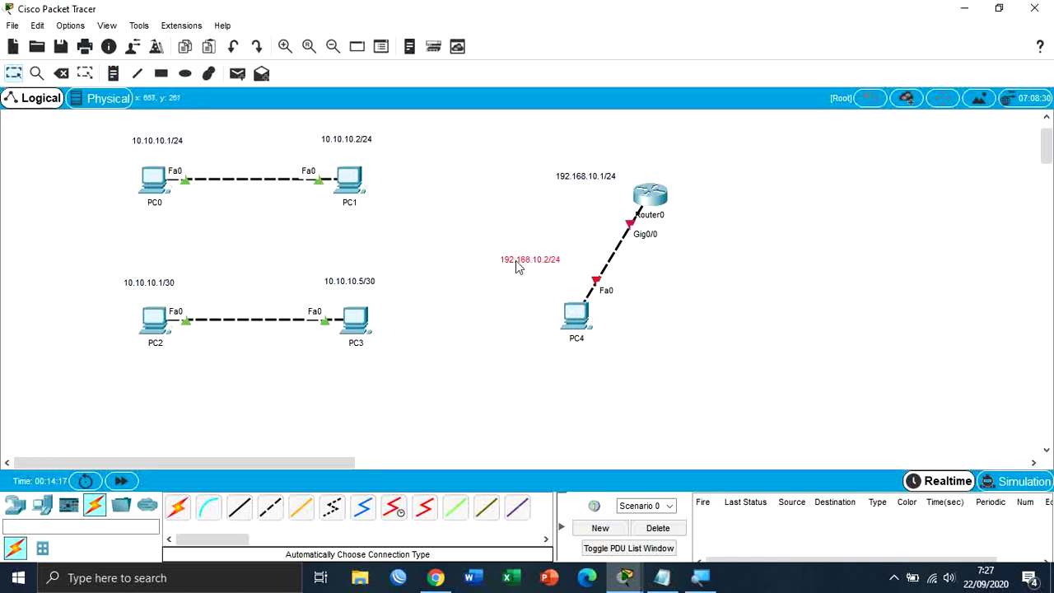
Step: Open Router0's command line and decline the initial configuration dialog with no
{"action": "left_click", "coordinate": [650, 197]}
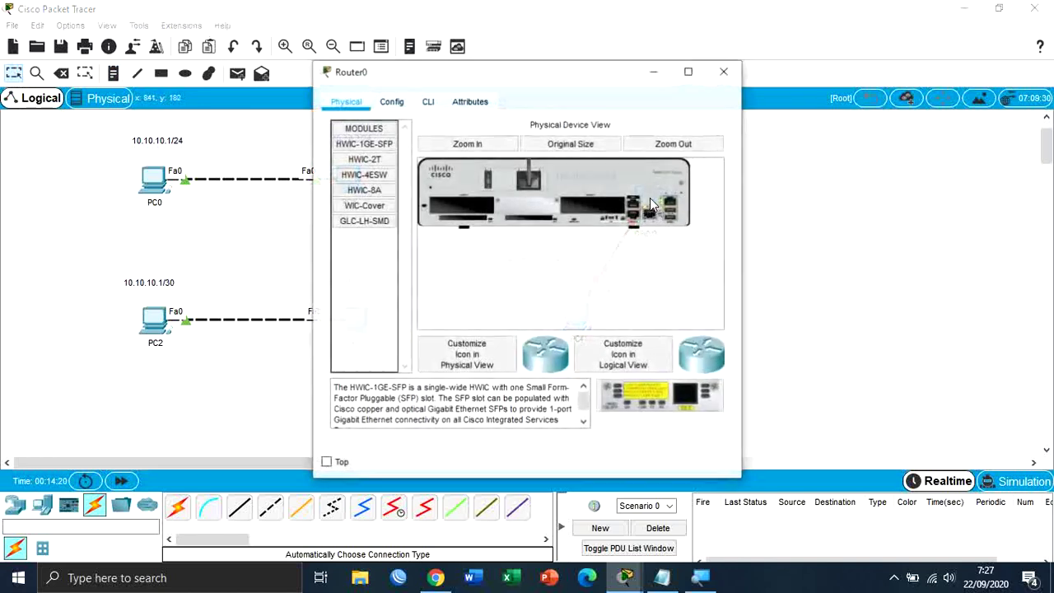
{"action": "left_click", "coordinate": [428, 101]}
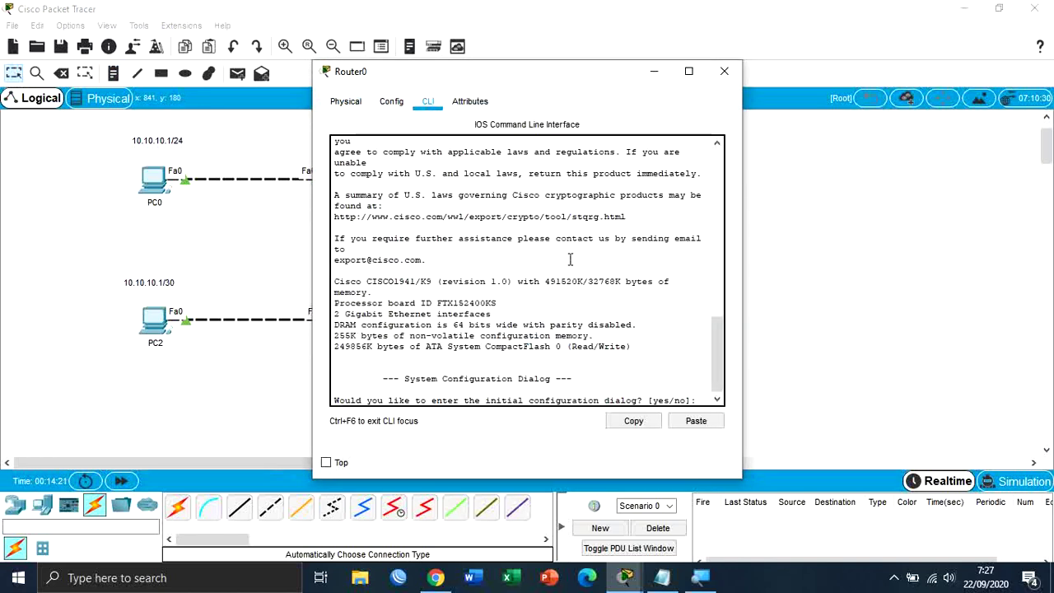
{"action": "type", "text": "no"}
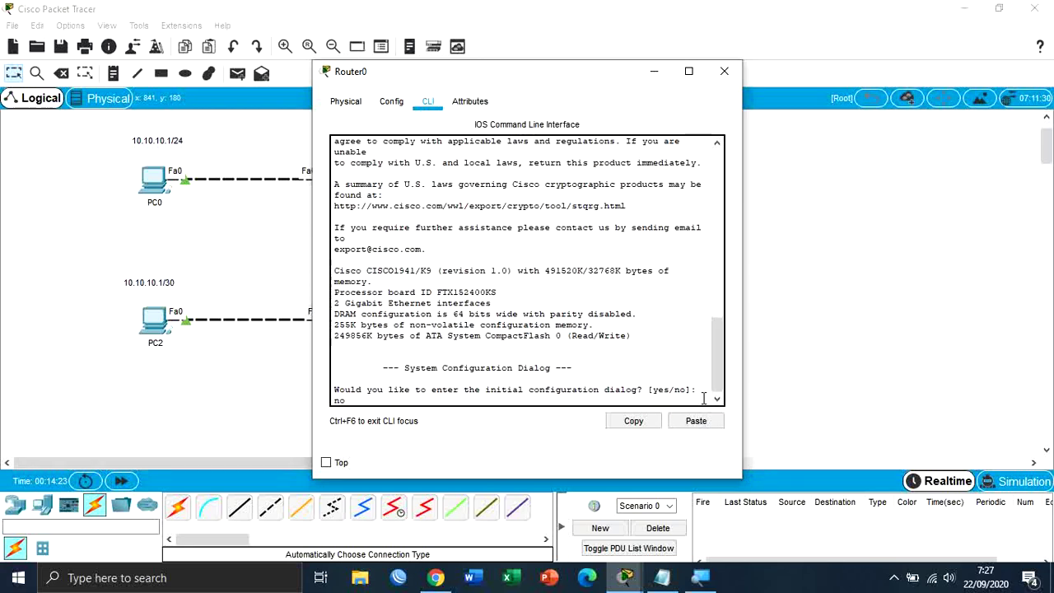
{"action": "key", "text": "Return"}
{"action": "key", "text": "Return"}
{"action": "type", "text": "en"}
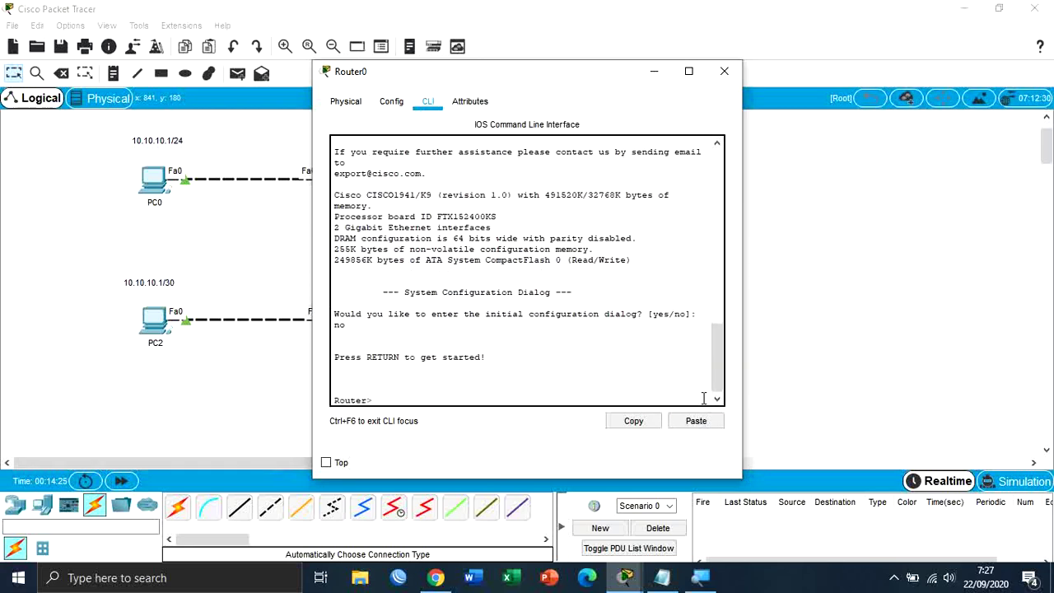
Step: Move the Router0 window clear of the Router0–PC4 topology and magnify the screen to 200%
{"action": "left_click_drag", "start_coordinate": [595, 82], "coordinate": [393, 83]}
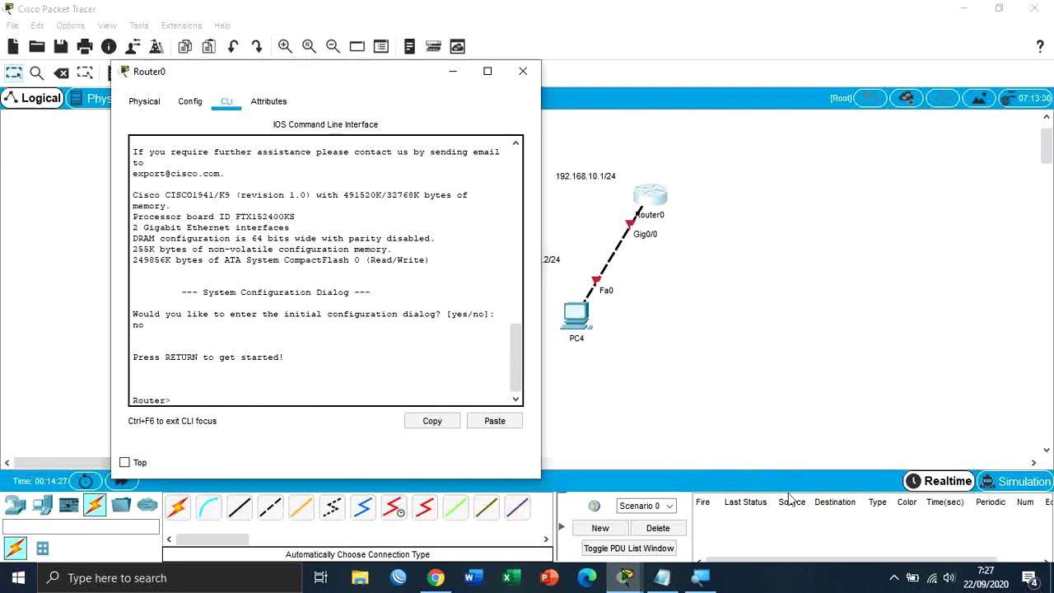
{"action": "left_click", "coordinate": [699, 577]}
{"action": "left_click", "coordinate": [724, 247]}
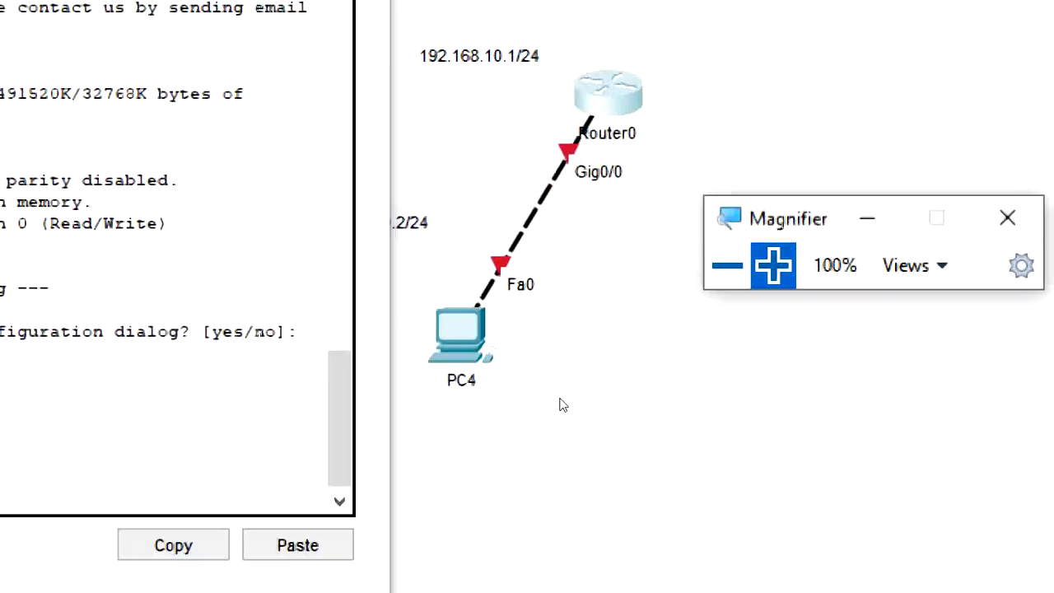
Step: Enter privileged mode on Router0 with enable, and global configuration mode with conf t
{"action": "left_click", "coordinate": [202, 403]}
{"action": "type", "text": "er>e"}
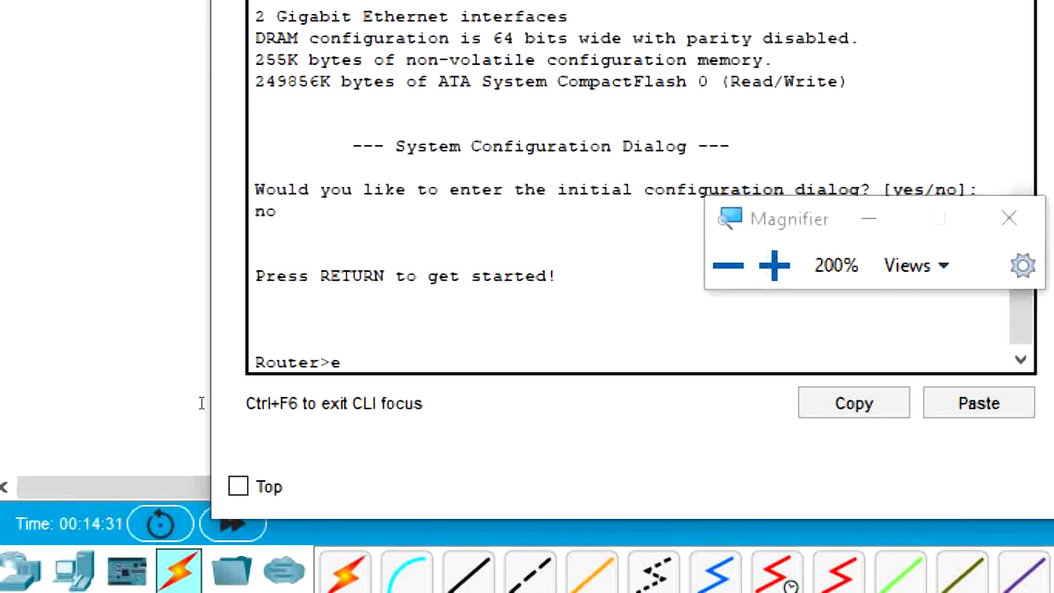
{"action": "type", "text": "nba"}
{"action": "key", "text": "BackSpace"}
{"action": "key", "text": "BackSpace"}
{"action": "type", "text": "able"}
{"action": "key", "text": "Return"}
{"action": "type", "text": "conf "}
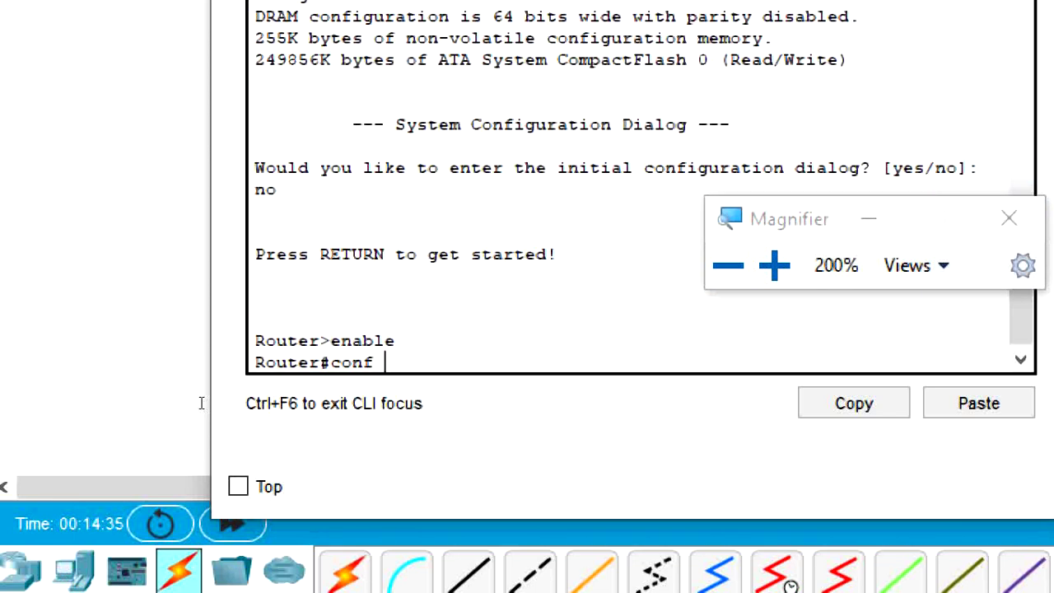
{"action": "type", "text": "t"}
{"action": "key", "text": "Return"}
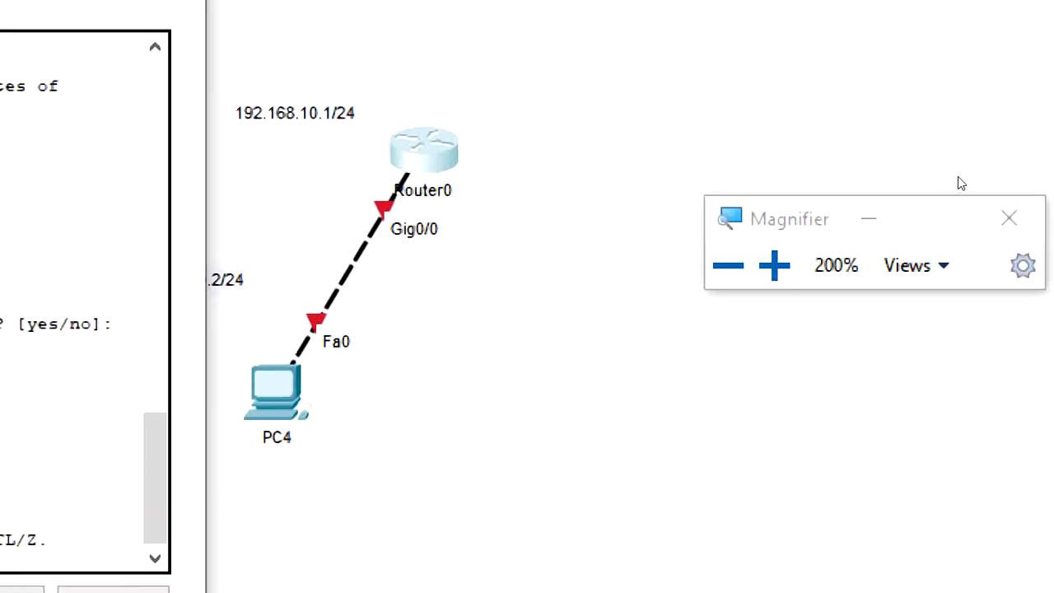
Step: Check which router port links to PC4, and enter its interface configuration with int gig0/0
{"action": "left_click", "coordinate": [626, 238]}
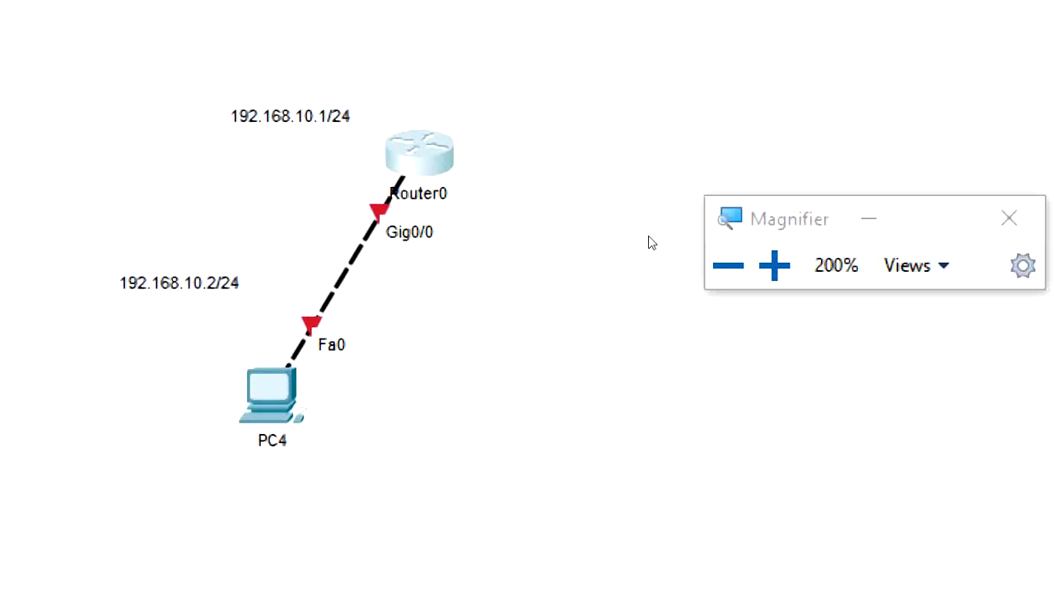
{"action": "key", "text": "alt+Tab"}
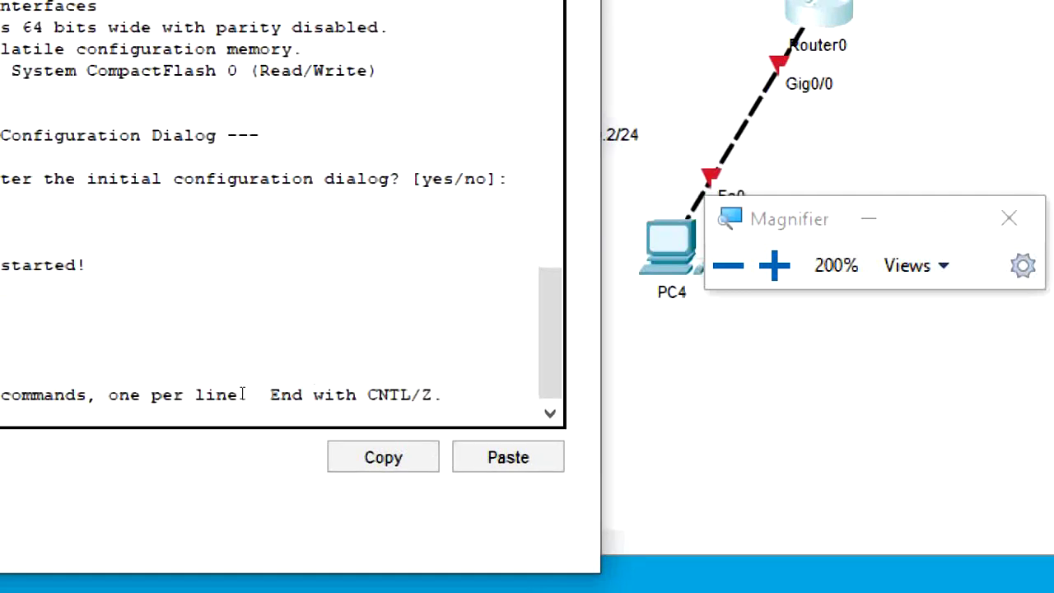
{"action": "type", "text": "interface"}
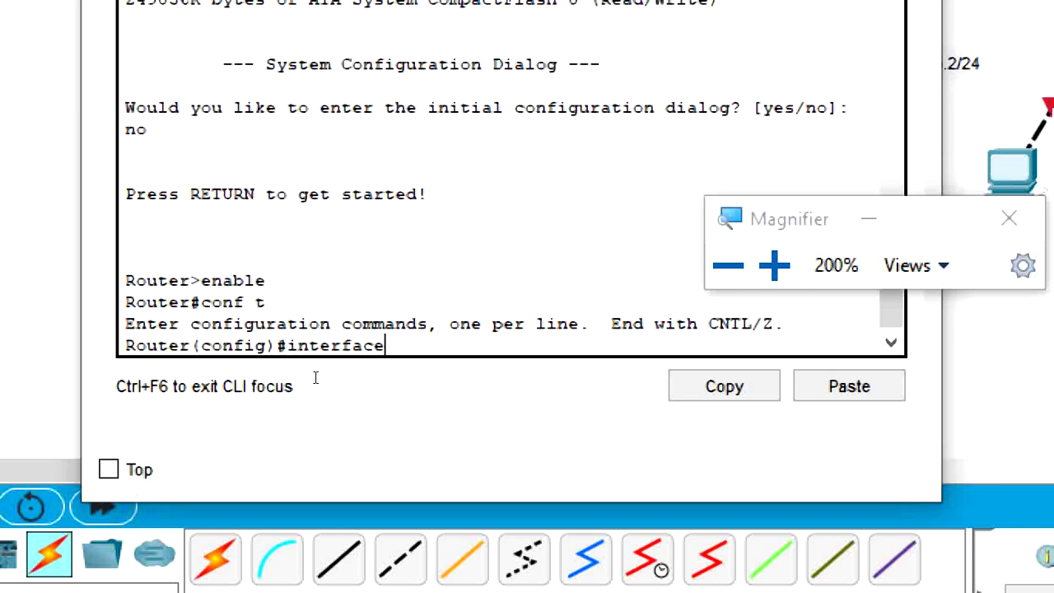
{"action": "key", "text": "BackSpace"}
{"action": "key", "text": "BackSpace"}
{"action": "key", "text": "BackSpace"}
{"action": "key", "text": "BackSpace"}
{"action": "key", "text": "BackSpace"}
{"action": "key", "text": "BackSpace"}
{"action": "type", "text": "gig0/0"}
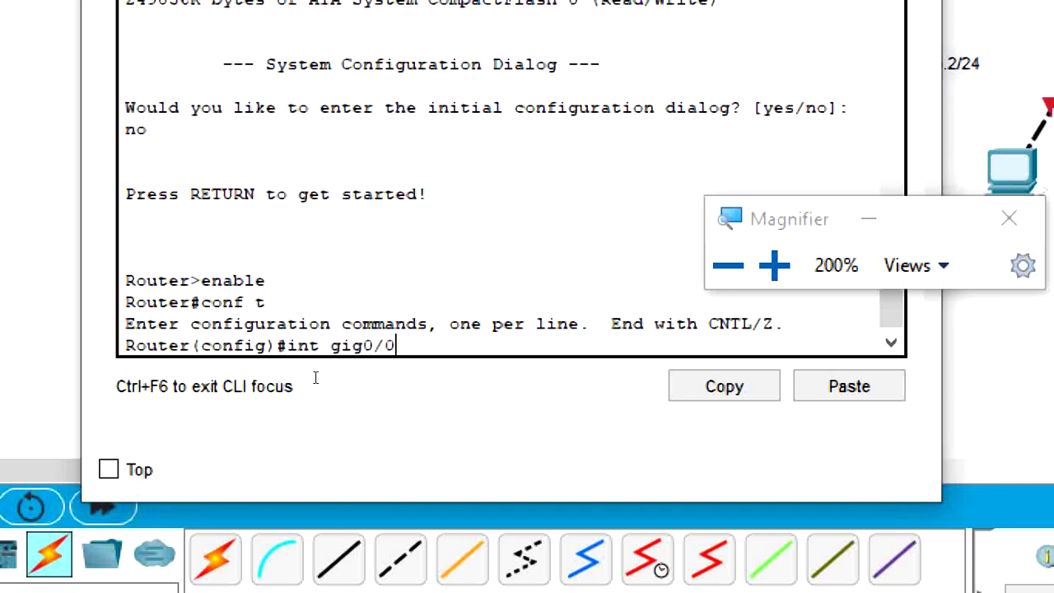
{"action": "key", "text": "Return"}
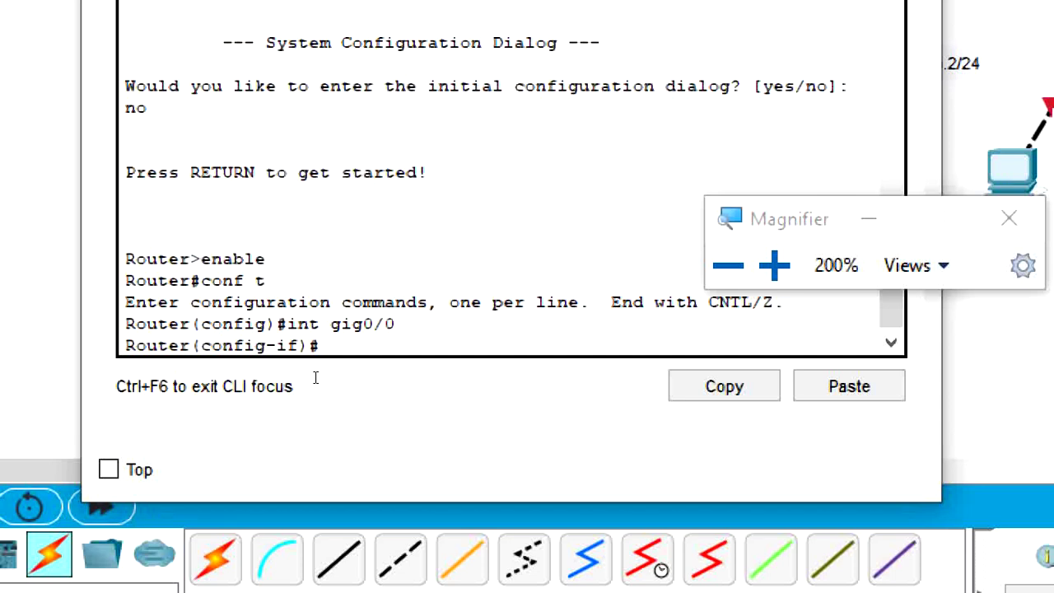
Step: Assign the Gig0/0 interface the IP address 192.168.10.1 with subnet mask 255.255.255.0
{"action": "type", "text": "ip address"}
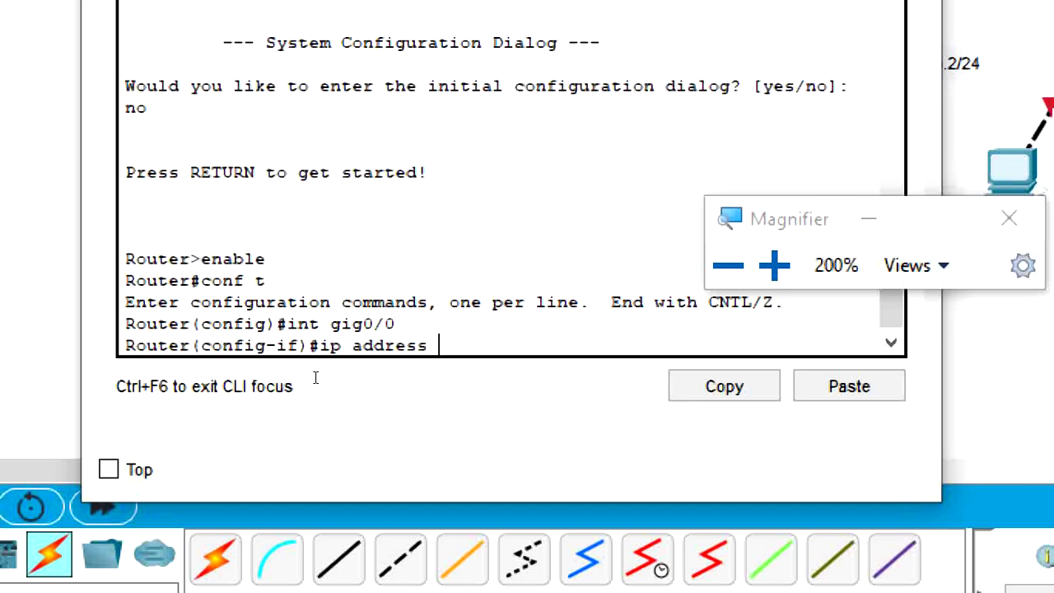
{"action": "type", "text": "192.168.10.1 "}
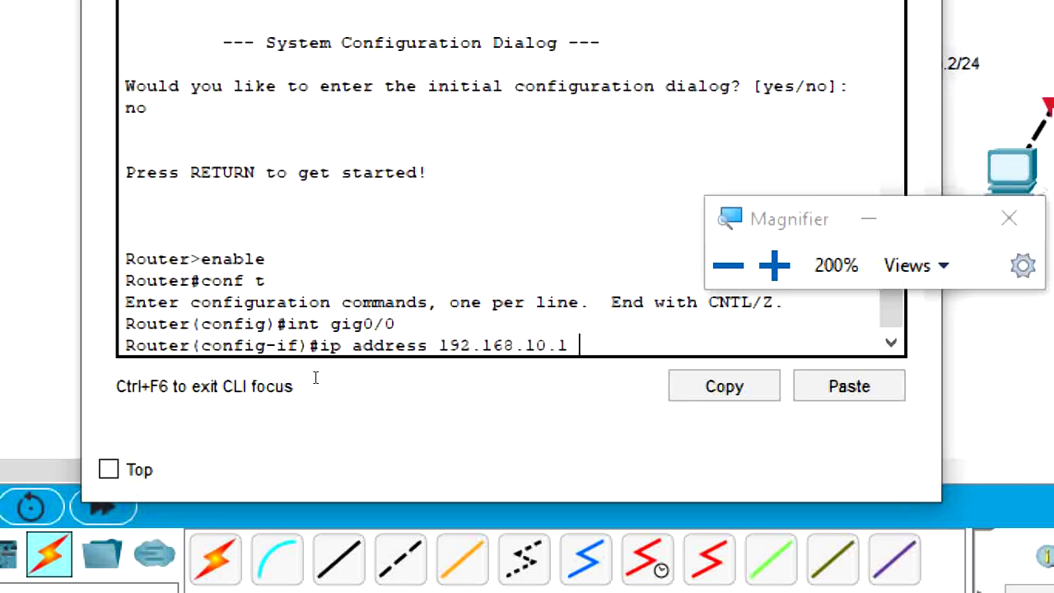
{"action": "type", "text": "255.255.255.0"}
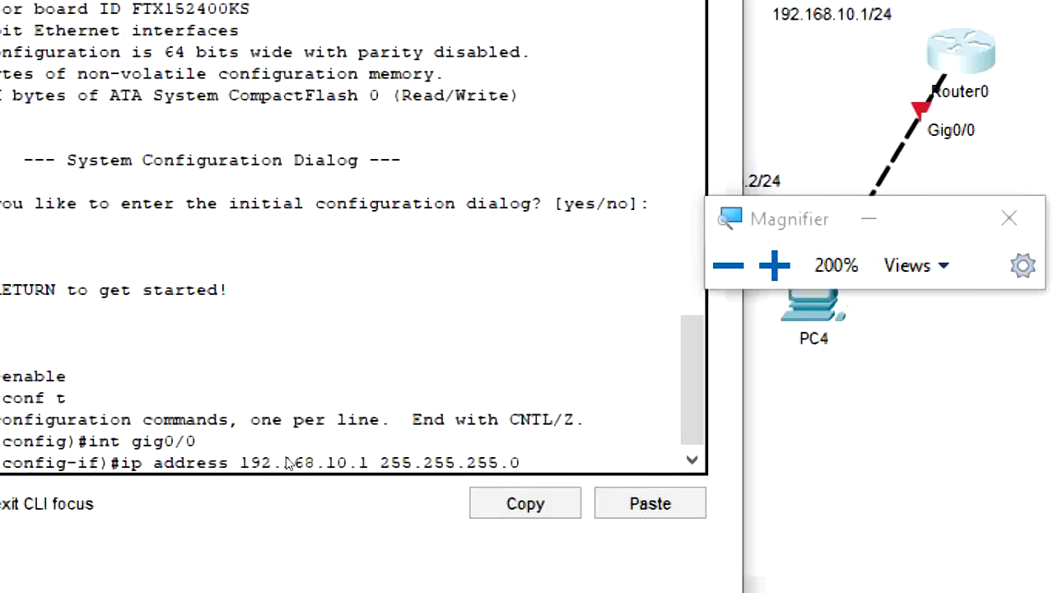
{"action": "key", "text": "Return"}
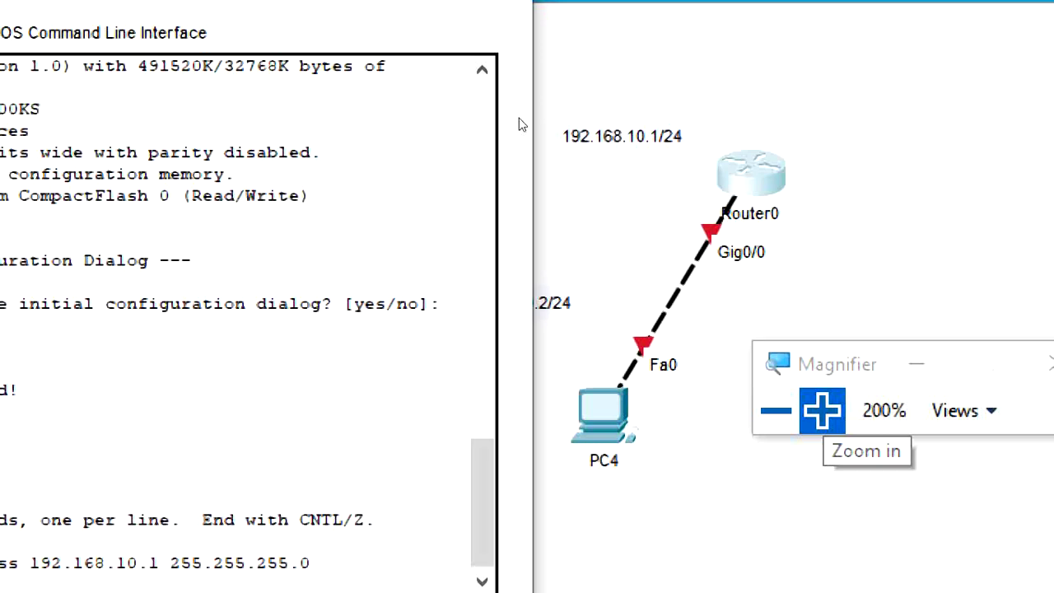
Step: Enable the Gig0/0 interface with the shortened command no sh
{"action": "left_click_drag", "start_coordinate": [378, 91], "coordinate": [568, 535]}
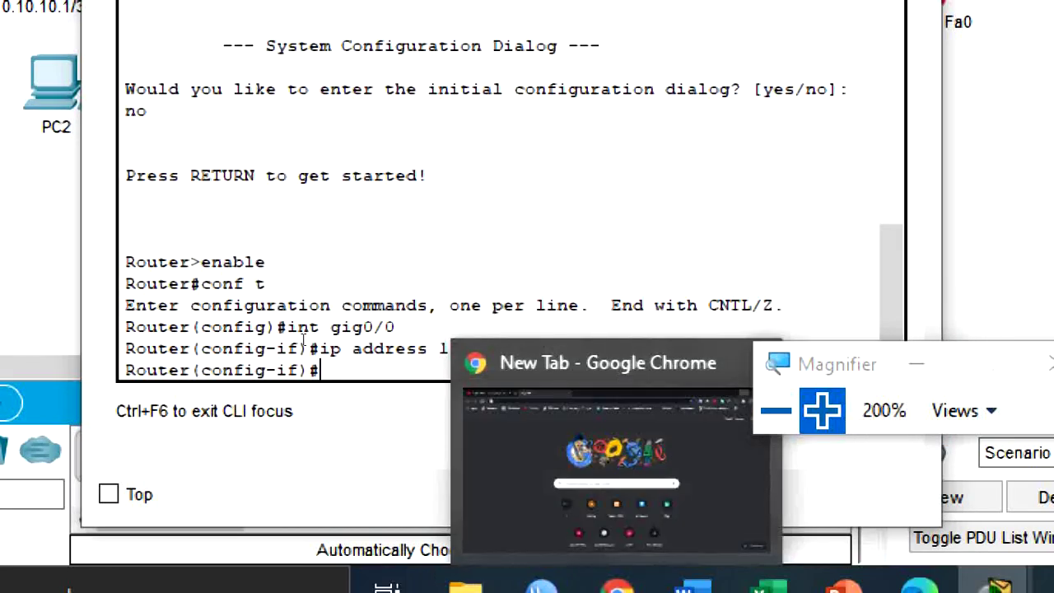
{"action": "type", "text": "no shutdown"}
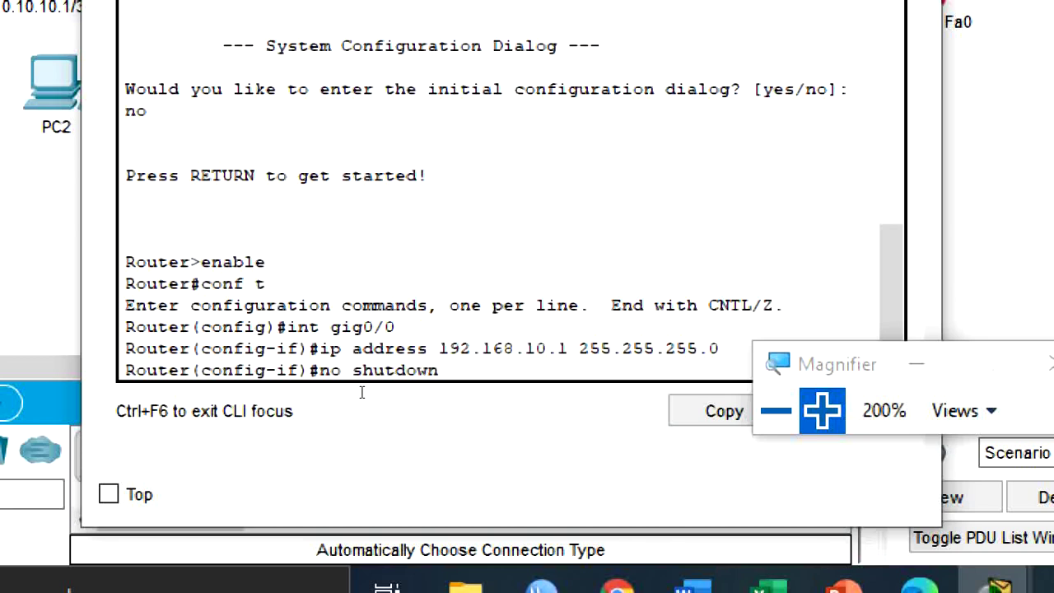
{"action": "key", "text": "Right"}
{"action": "key", "text": "BackSpace"}
{"action": "key", "text": "BackSpace"}
{"action": "key", "text": "BackSpace"}
{"action": "type", "text": "s"}
{"action": "key", "text": "BackSpace"}
{"action": "type", "text": "h"}
{"action": "key", "text": "Return"}
{"action": "key", "text": "Return"}
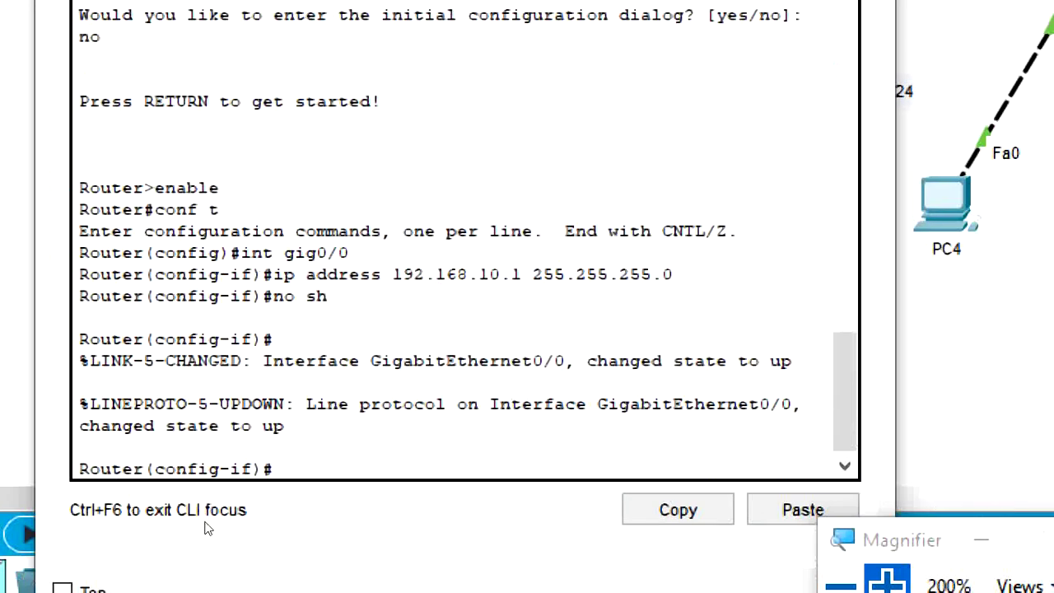
Step: Leave the interface configuration mode with exit and return to the topology workspace
{"action": "type", "text": "xit"}
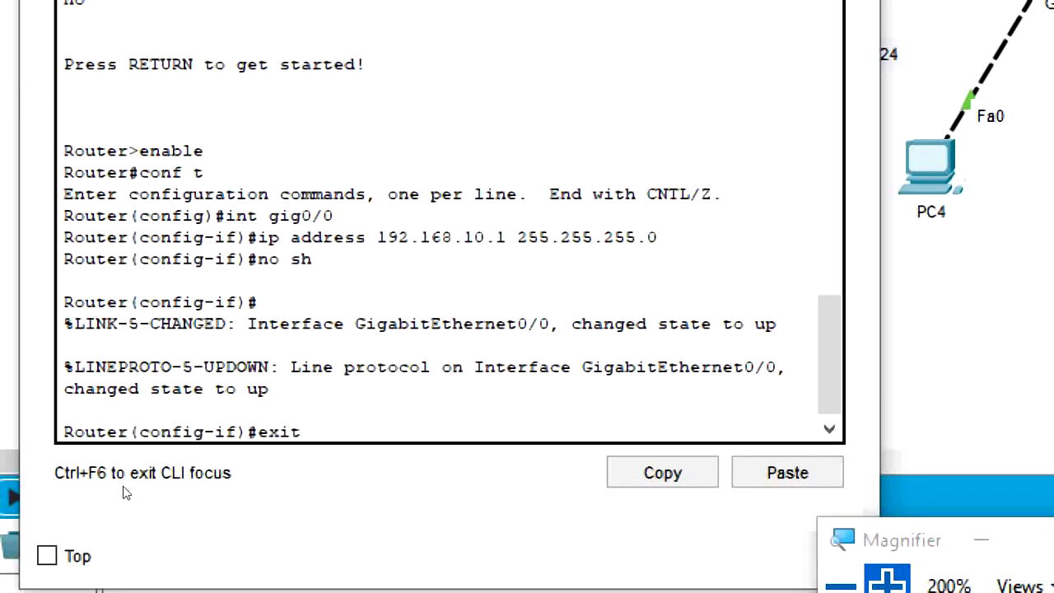
{"action": "key", "text": "Return"}
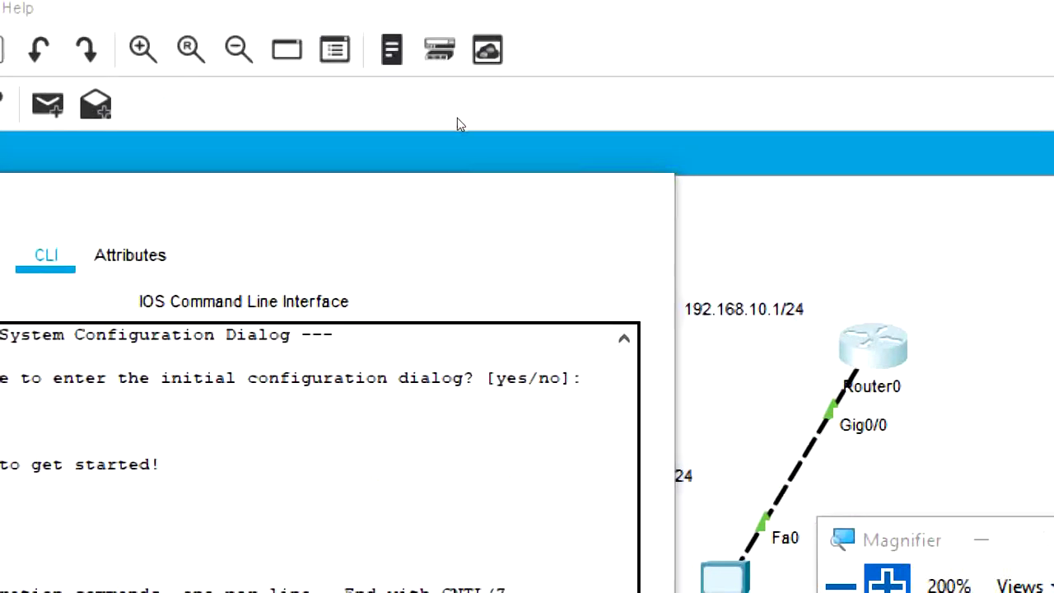
{"action": "left_click", "coordinate": [639, 195]}
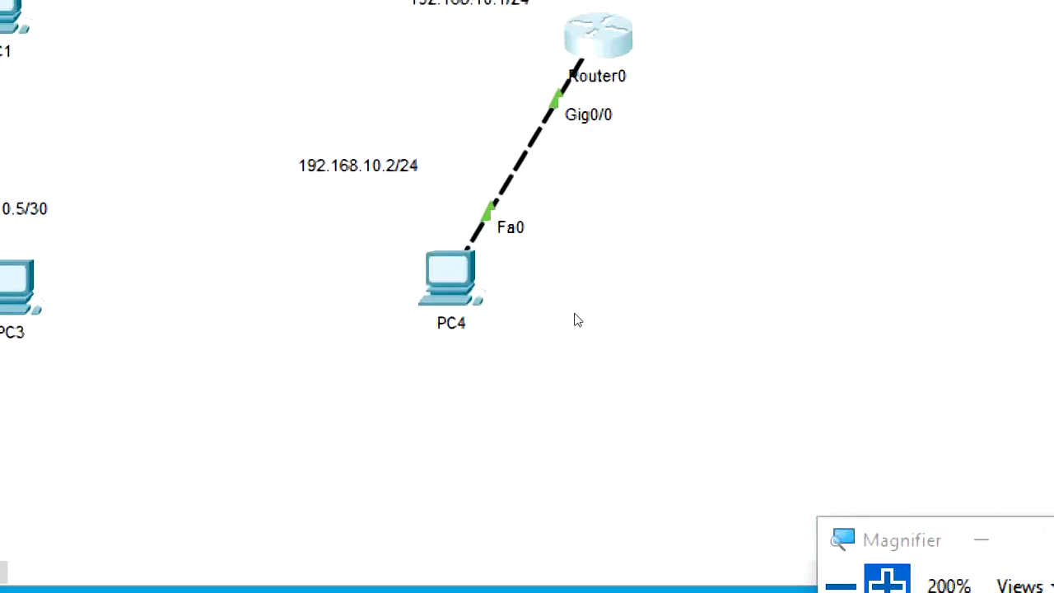
Step: Give PC4 the static IP address 192.168.10.2 with subnet mask 255.255.255.0 and return to the full topology workspace
{"action": "left_click", "coordinate": [450, 278]}
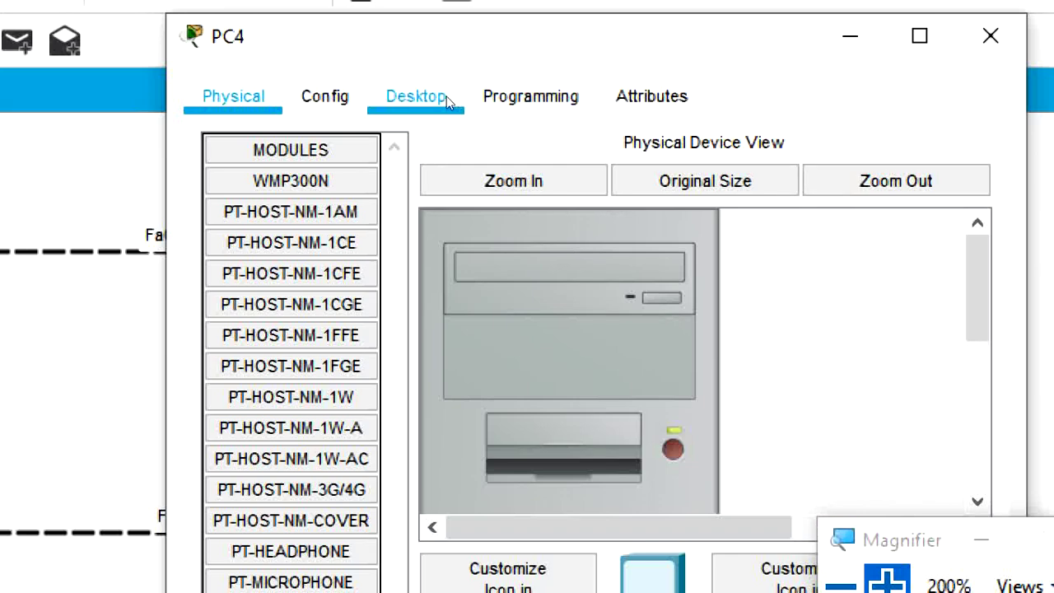
{"action": "left_click", "coordinate": [447, 95]}
{"action": "left_click", "coordinate": [294, 235]}
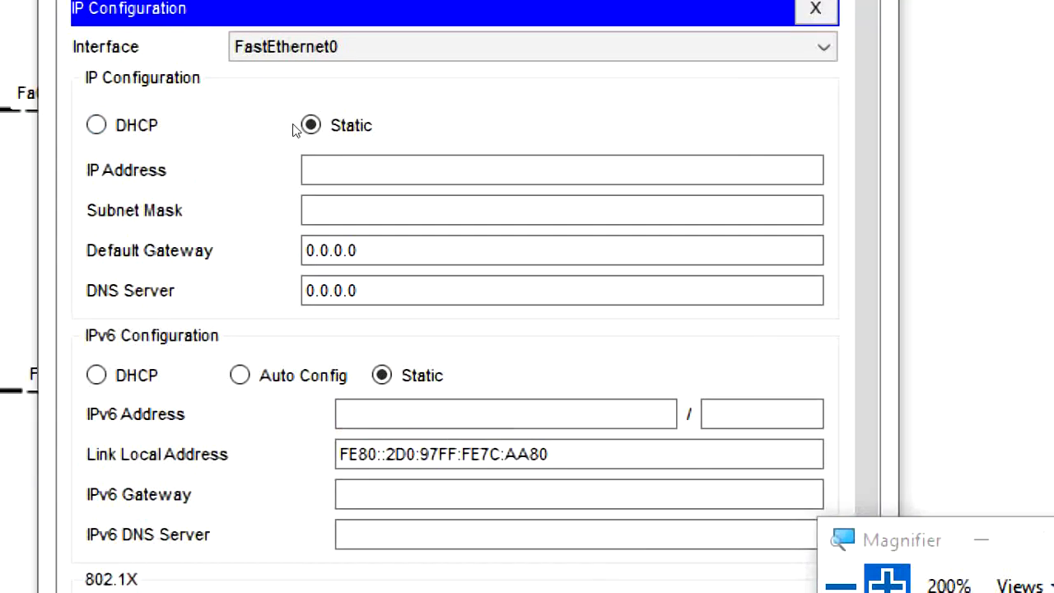
{"action": "left_click", "coordinate": [452, 176]}
{"action": "type", "text": "192"}
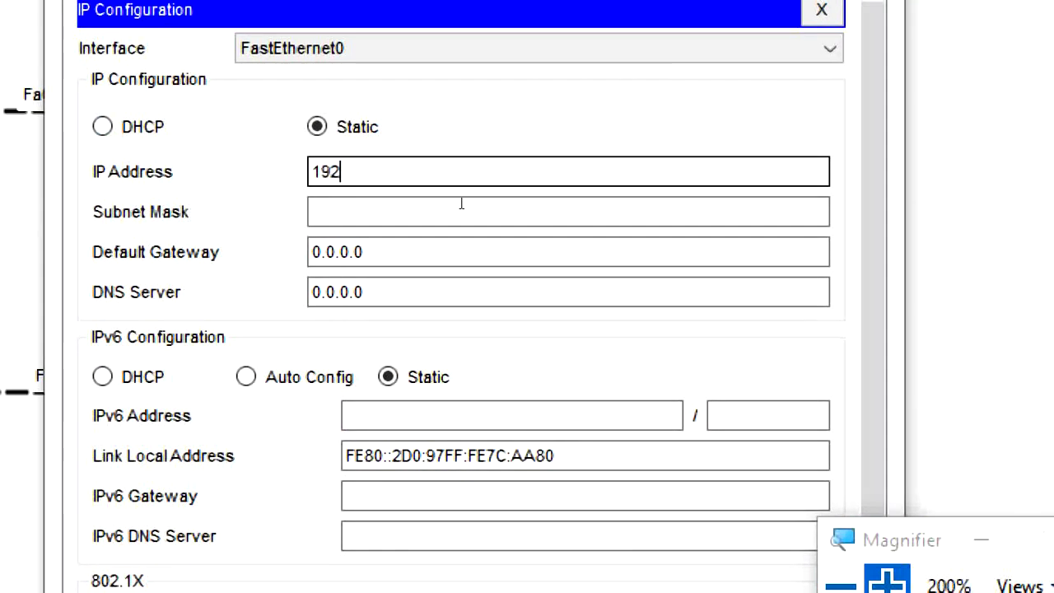
{"action": "type", "text": ".168.10.2"}
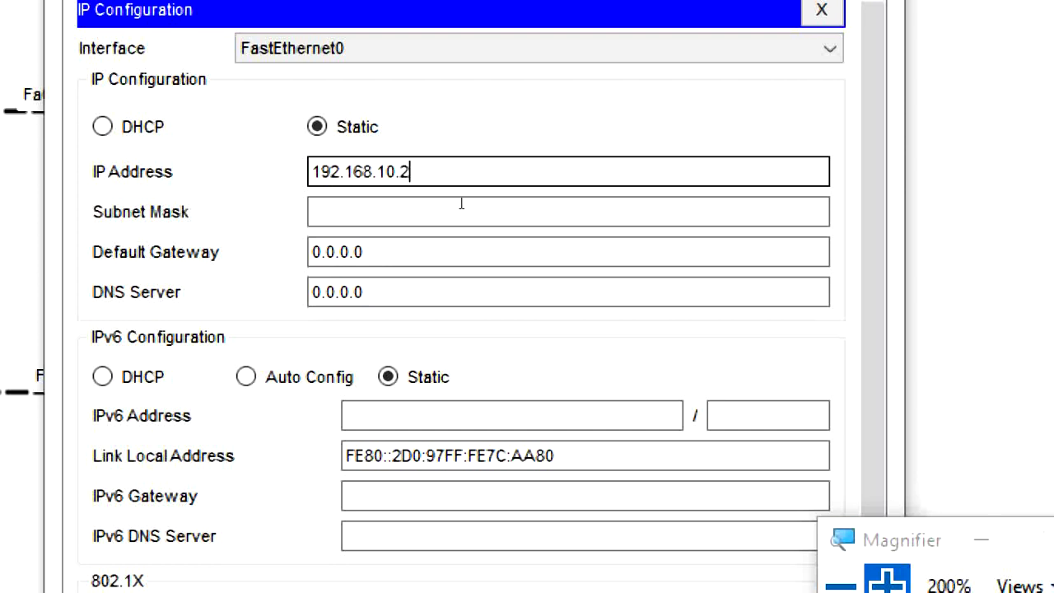
{"action": "left_click", "coordinate": [461, 203]}
{"action": "key", "text": "Tab"}
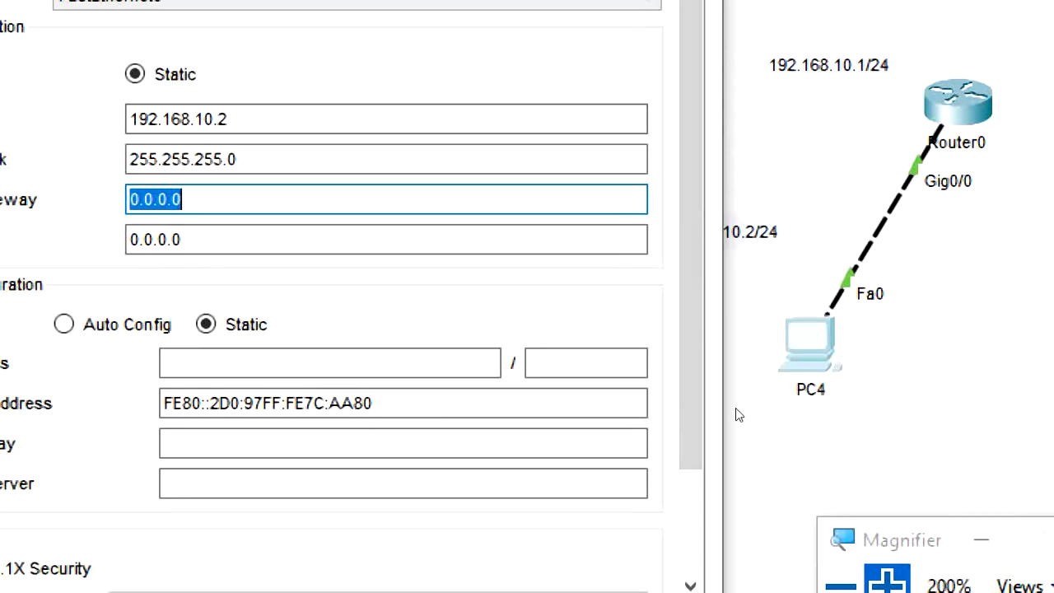
{"action": "key", "text": "super+minus"}
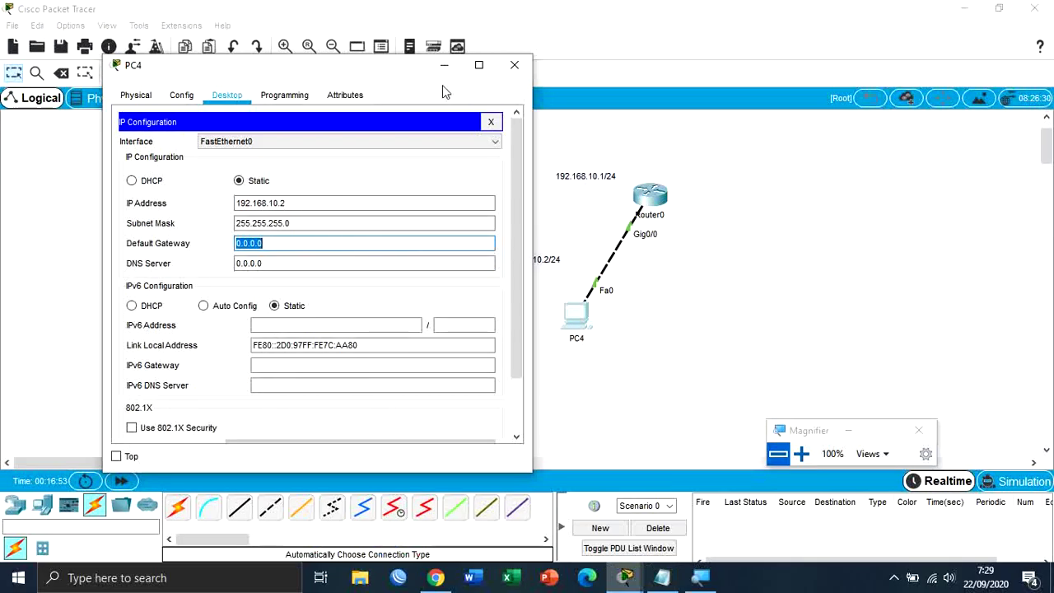
{"action": "left_click_drag", "start_coordinate": [492, 138], "coordinate": [639, 425]}
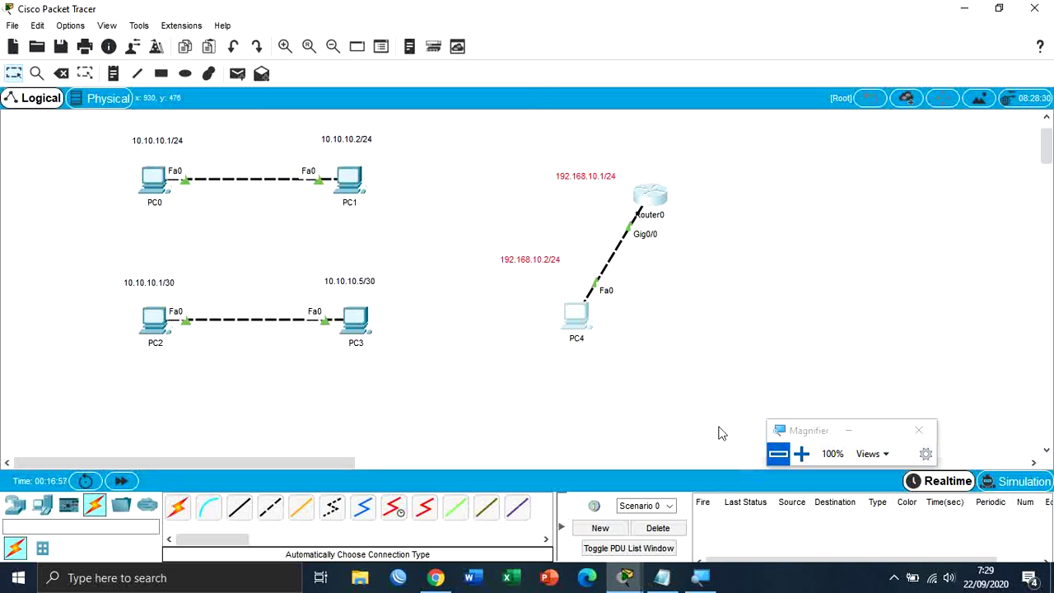
{"action": "left_click", "coordinate": [726, 370]}
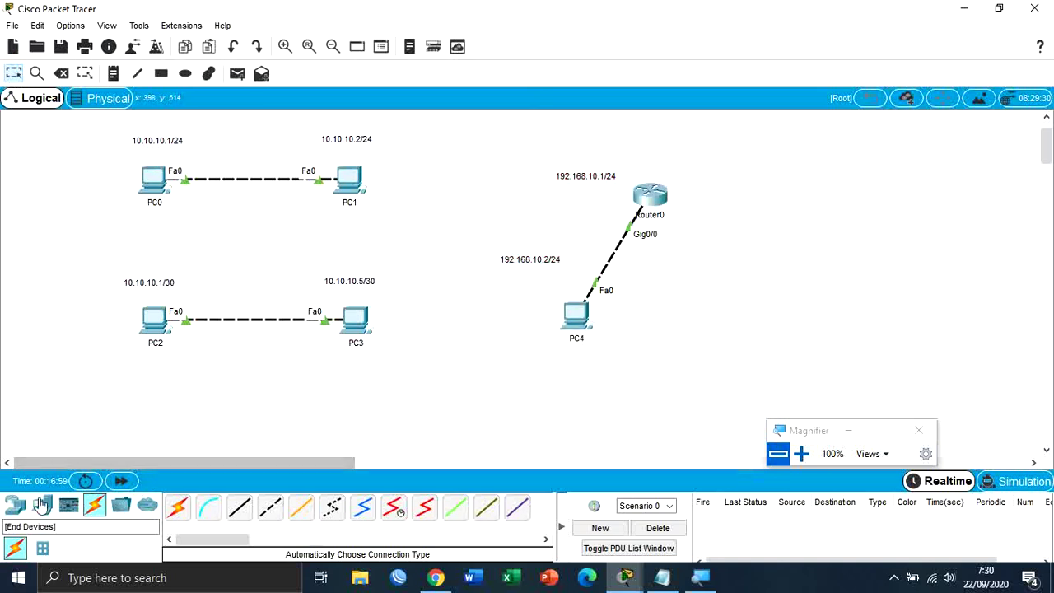
Step: Add another PC-PT end device on the opposite side of Router0 from the existing PC pairs, level with the router
{"action": "left_click", "coordinate": [46, 508]}
{"action": "left_click", "coordinate": [177, 508]}
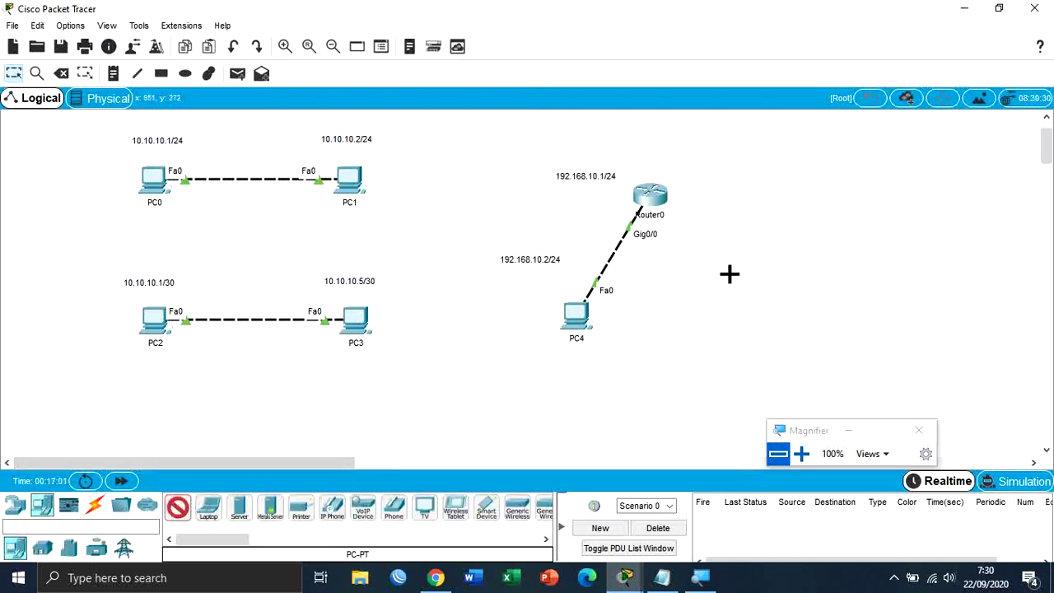
{"action": "left_click", "coordinate": [799, 199]}
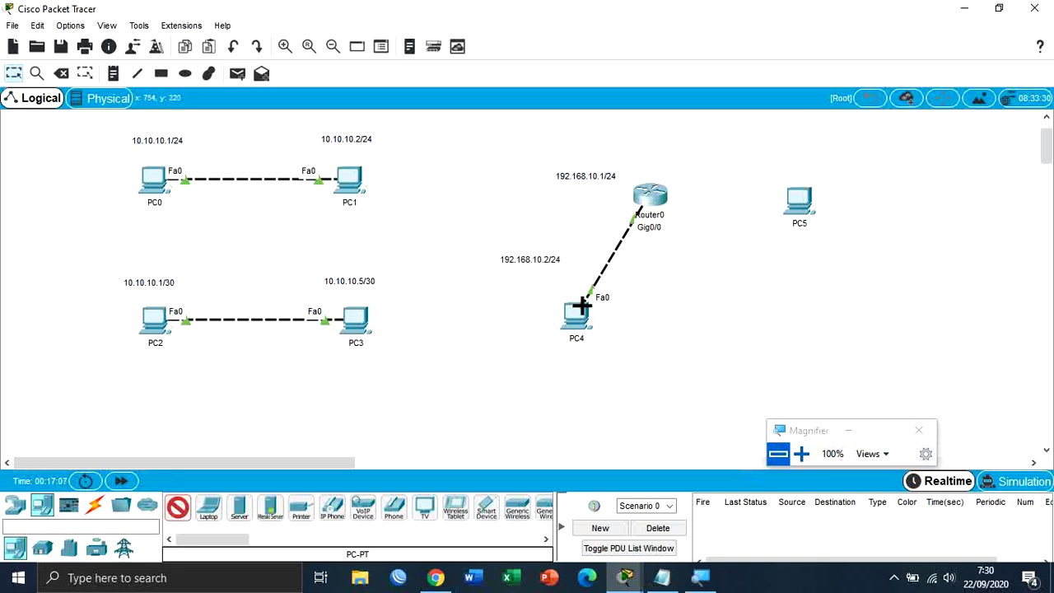
Step: Connect Router0 to PC5 with an automatically chosen cable and return to the selection tool
{"action": "mouse_move", "coordinate": [797, 216]}
{"action": "left_click", "coordinate": [96, 508]}
{"action": "left_click", "coordinate": [177, 507]}
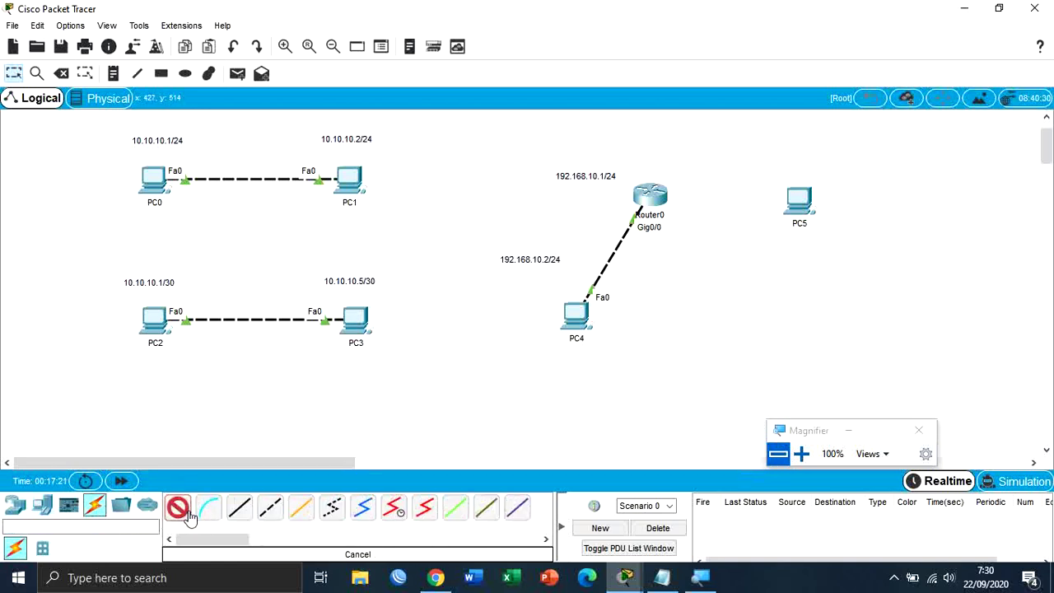
{"action": "left_click", "coordinate": [650, 197]}
{"action": "left_click", "coordinate": [796, 200]}
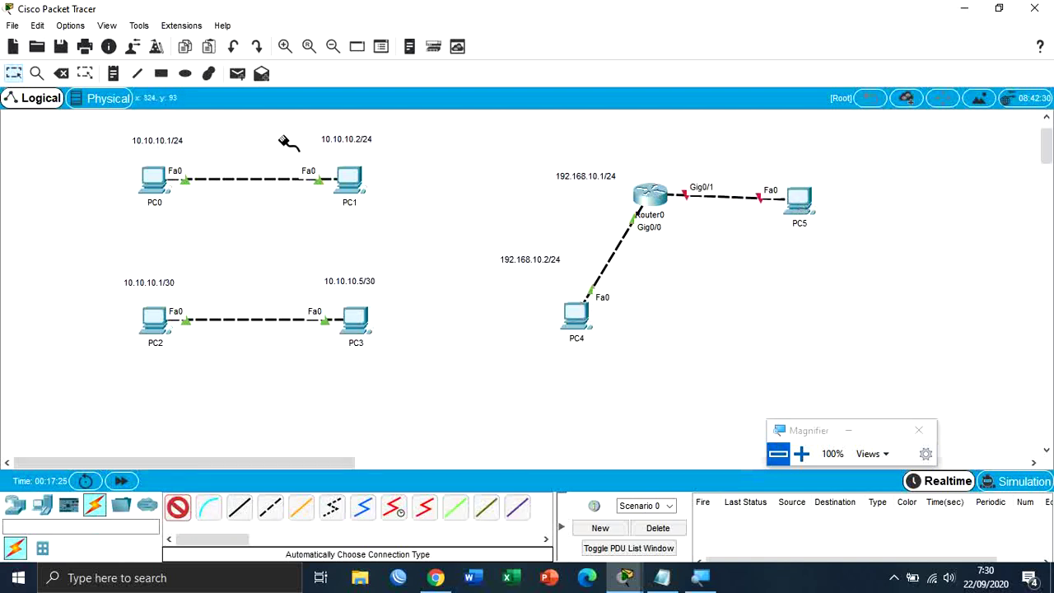
{"action": "left_click", "coordinate": [14, 73]}
Step: Look at PC4's IP configuration and test its link by sending a simple PDU from PC4 to Router0
{"action": "left_click", "coordinate": [567, 308]}
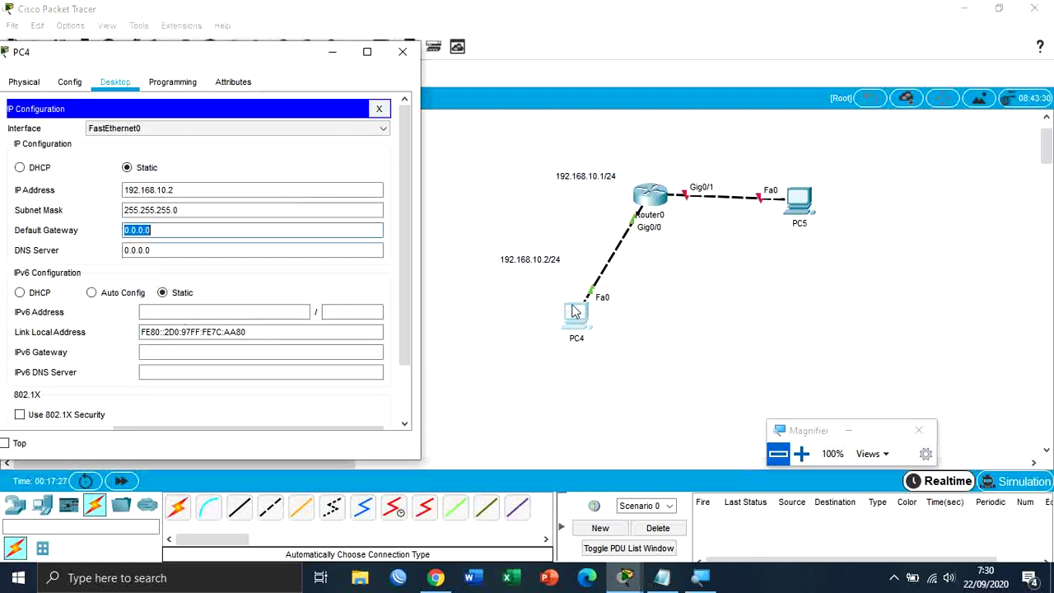
{"action": "left_click", "coordinate": [332, 52]}
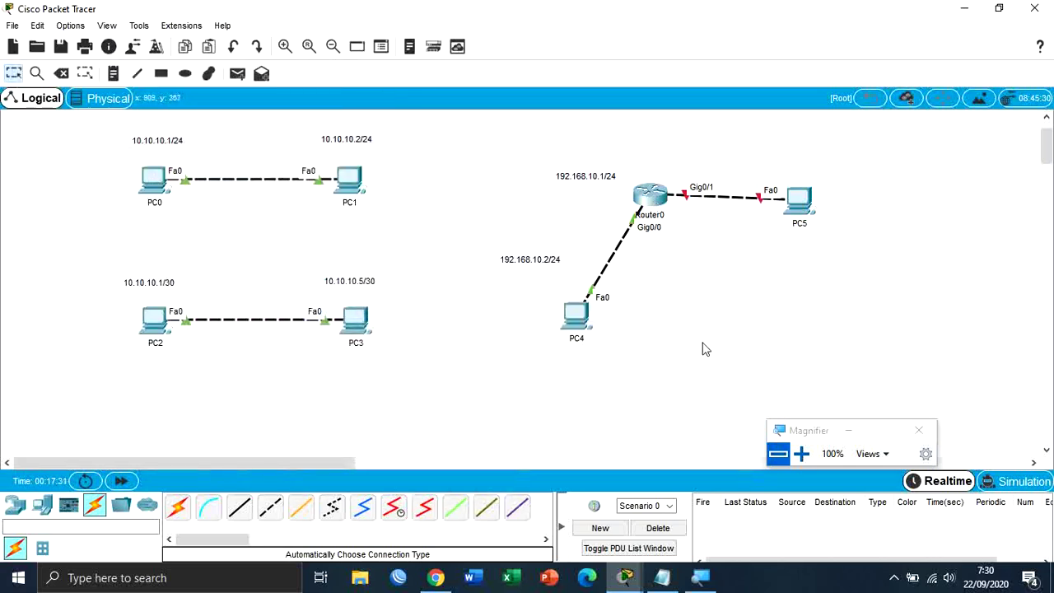
{"action": "left_click", "coordinate": [238, 74]}
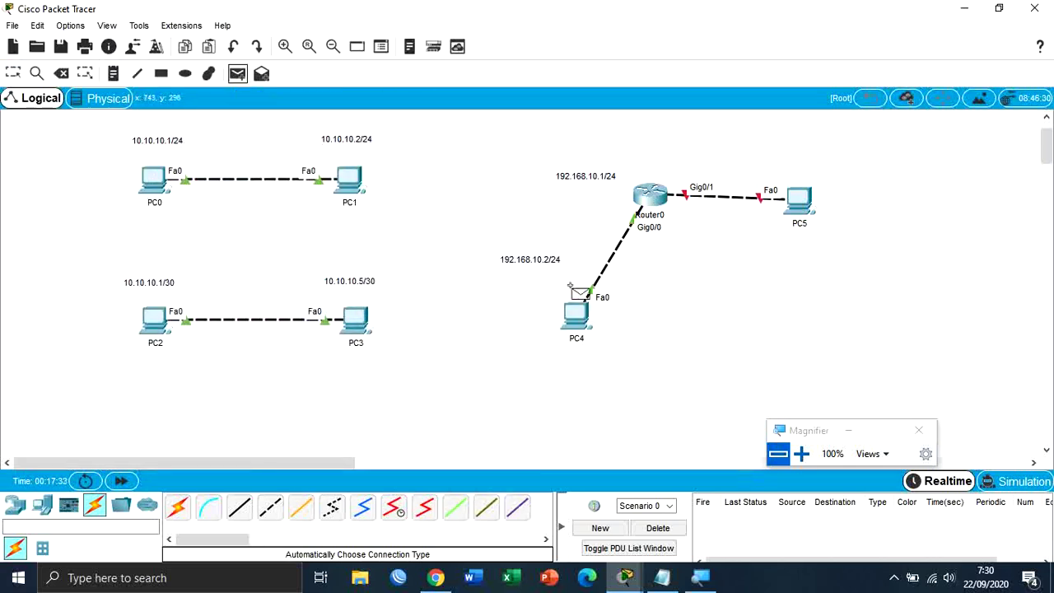
{"action": "left_click", "coordinate": [576, 315]}
{"action": "left_click", "coordinate": [656, 204]}
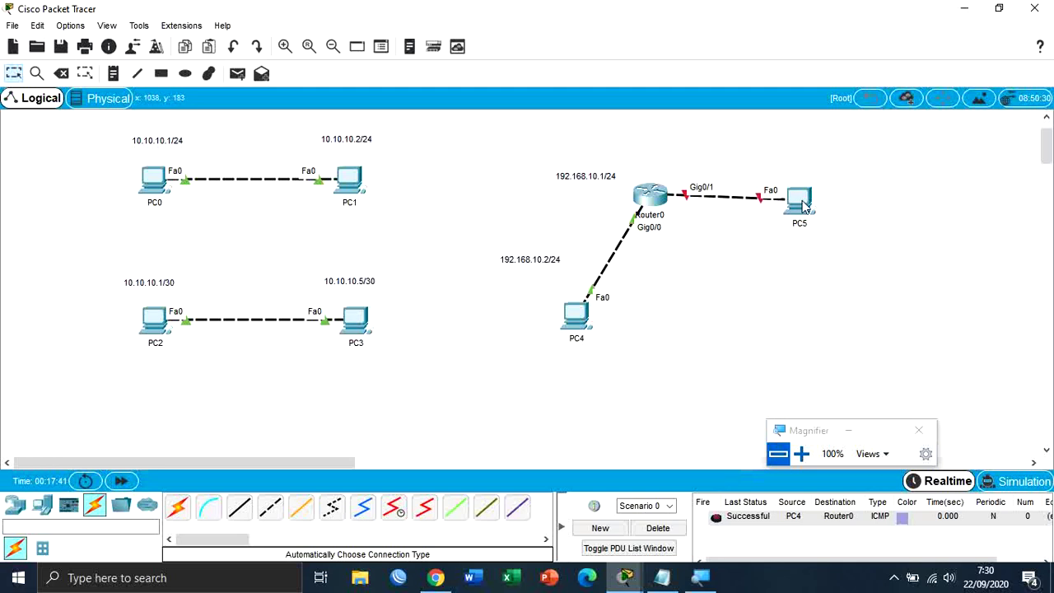
Step: Move PC5 slightly farther away from Router0 so that their link runs nearly level
{"action": "left_click_drag", "start_coordinate": [803, 206], "coordinate": [821, 199]}
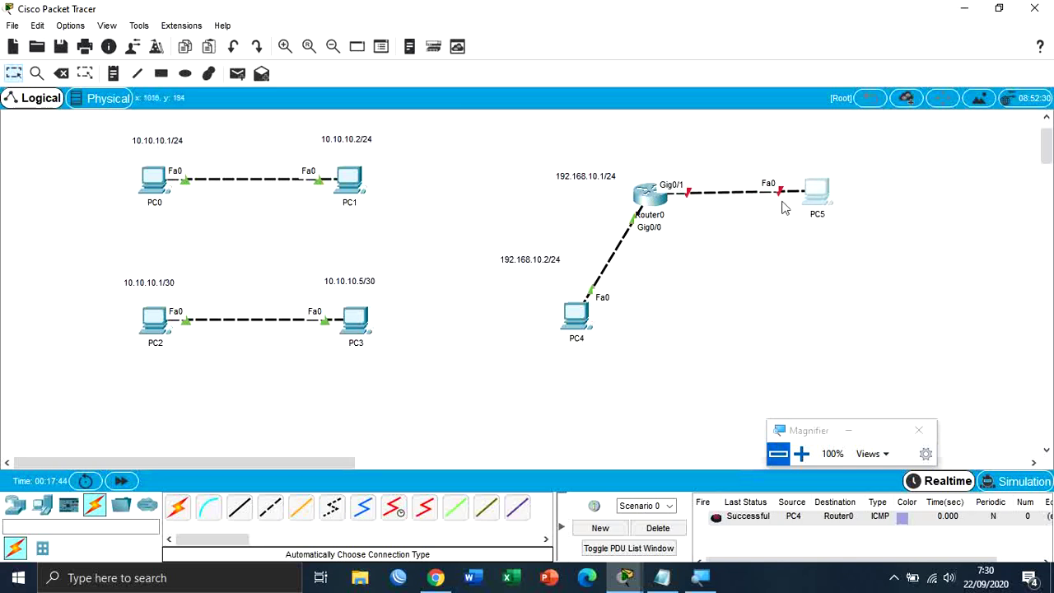
{"action": "left_click_drag", "start_coordinate": [815, 204], "coordinate": [824, 211]}
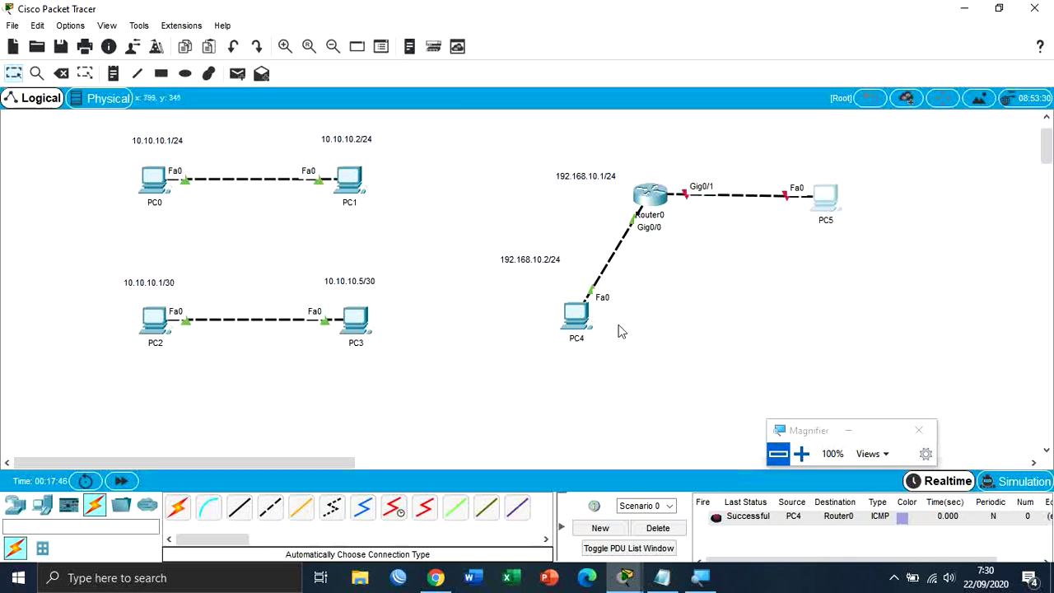
Step: Set PC4's default gateway to 192.168.10.1 and close its configuration window
{"action": "left_click", "coordinate": [575, 315]}
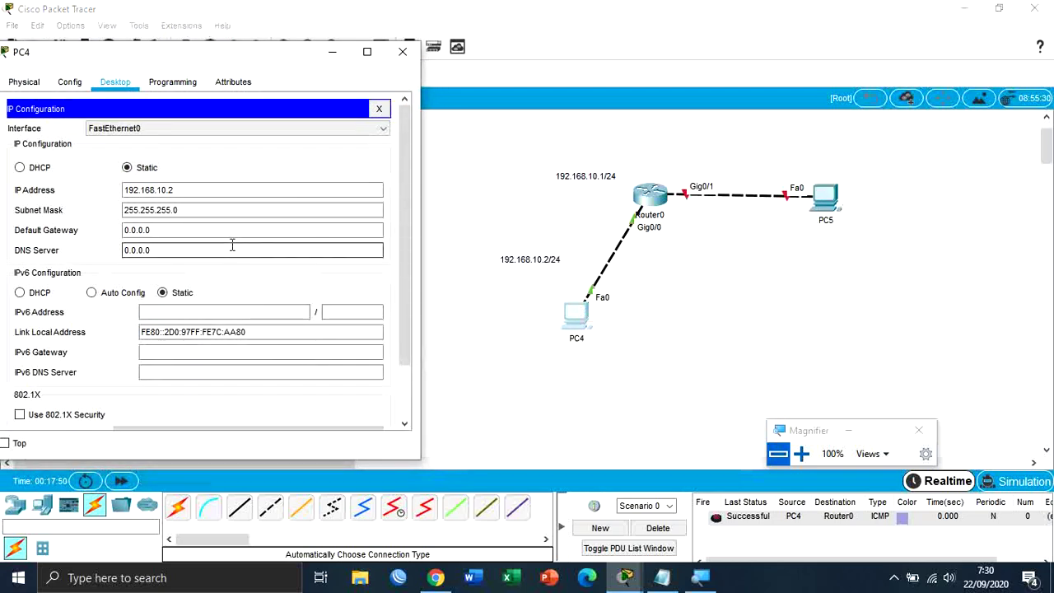
{"action": "left_click", "coordinate": [173, 232]}
{"action": "left_click_drag", "start_coordinate": [173, 232], "coordinate": [47, 231]}
{"action": "type", "text": "192.168.10.1"}
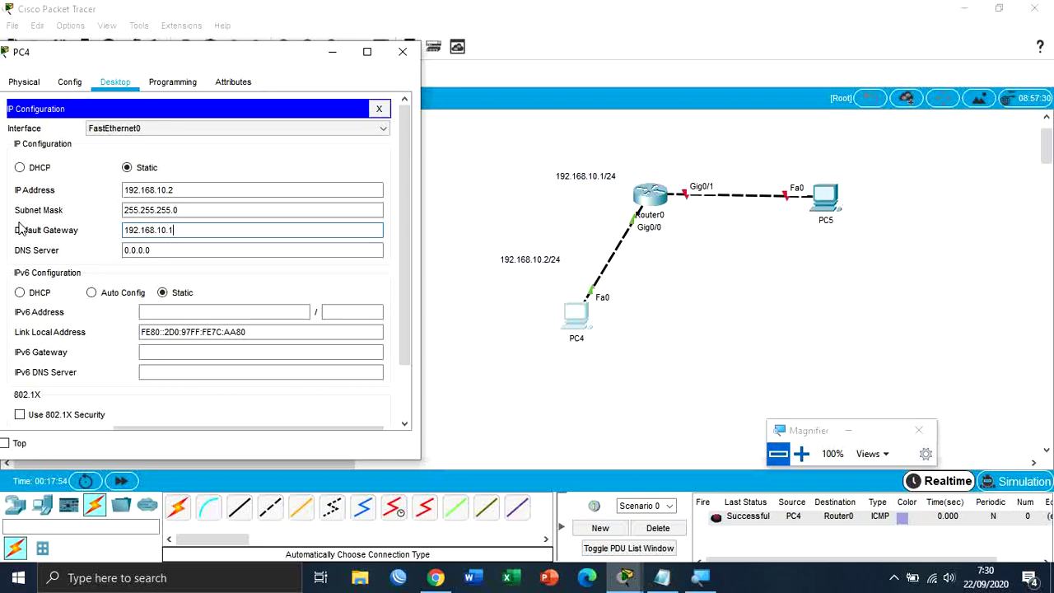
{"action": "key", "text": "Tab"}
{"action": "left_click", "coordinate": [402, 51]}
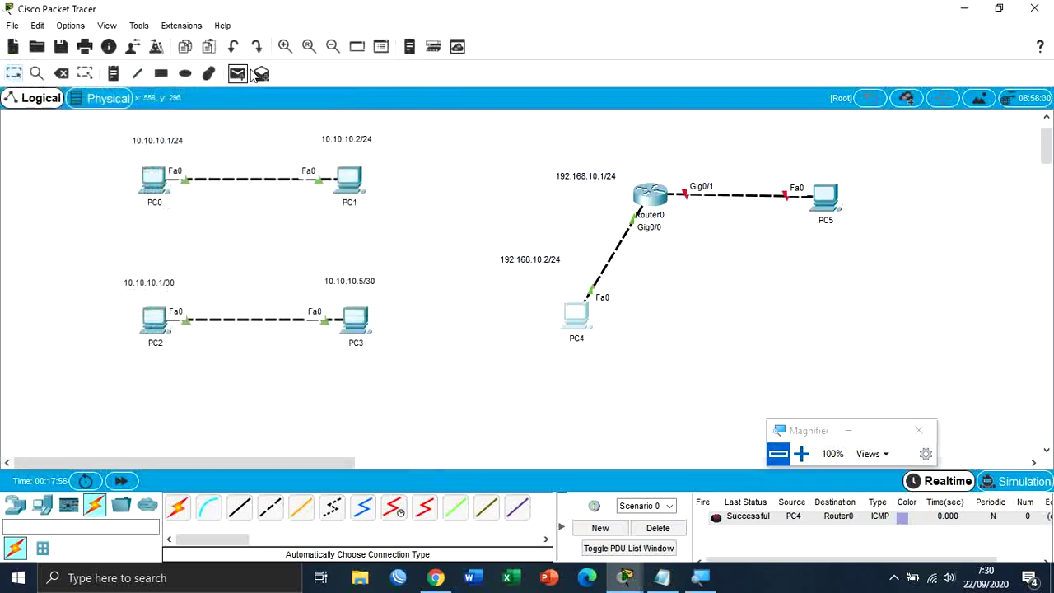
Step: Send another simple PDU from PC4 to Router0 as a test, and delete Scenario 0's PDU entries
{"action": "left_click", "coordinate": [238, 73]}
{"action": "left_click", "coordinate": [574, 315]}
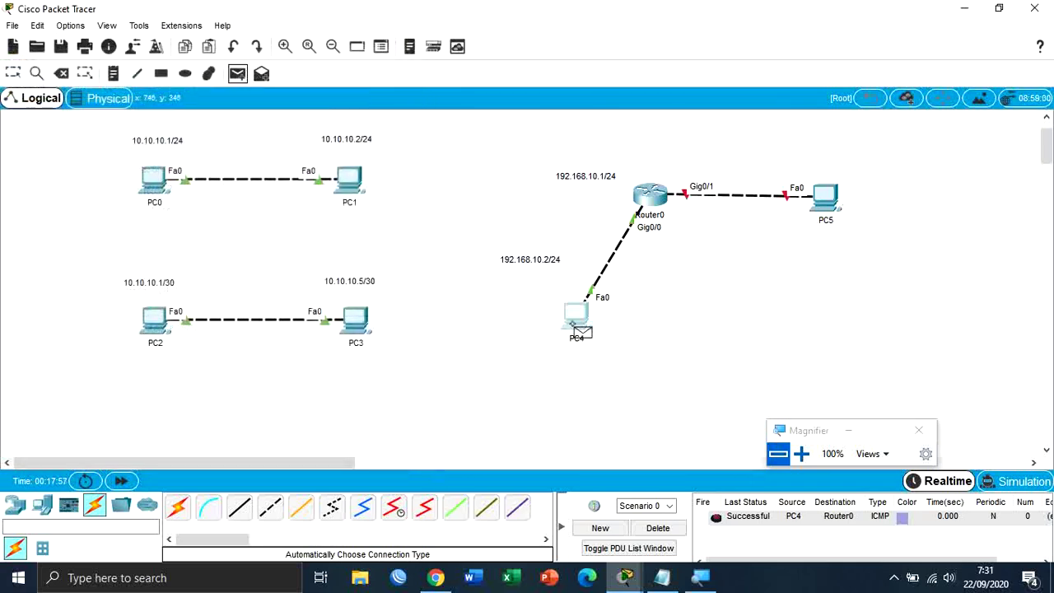
{"action": "left_click", "coordinate": [646, 204]}
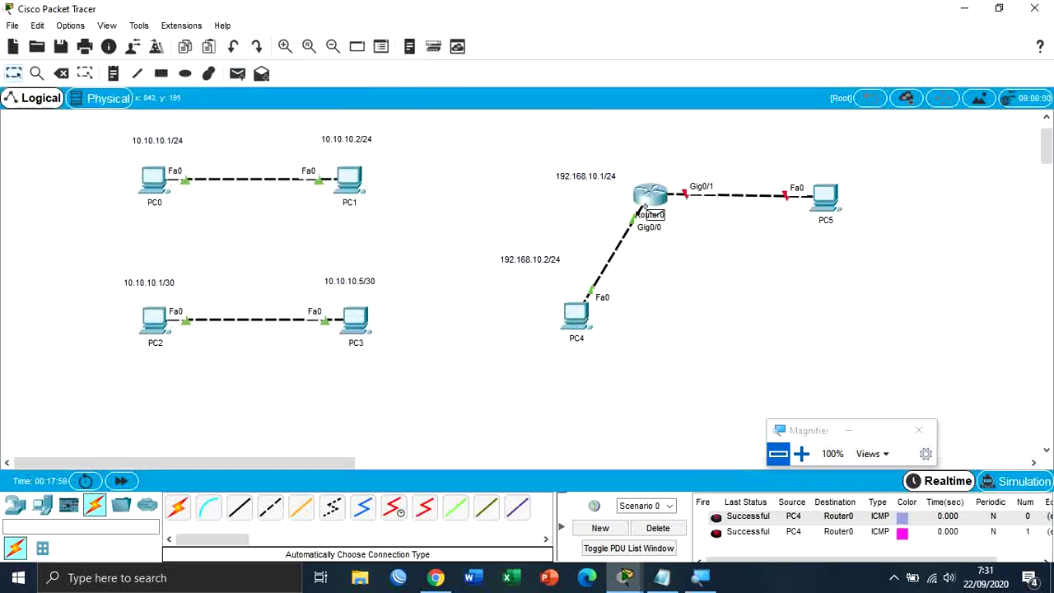
{"action": "left_click", "coordinate": [656, 529]}
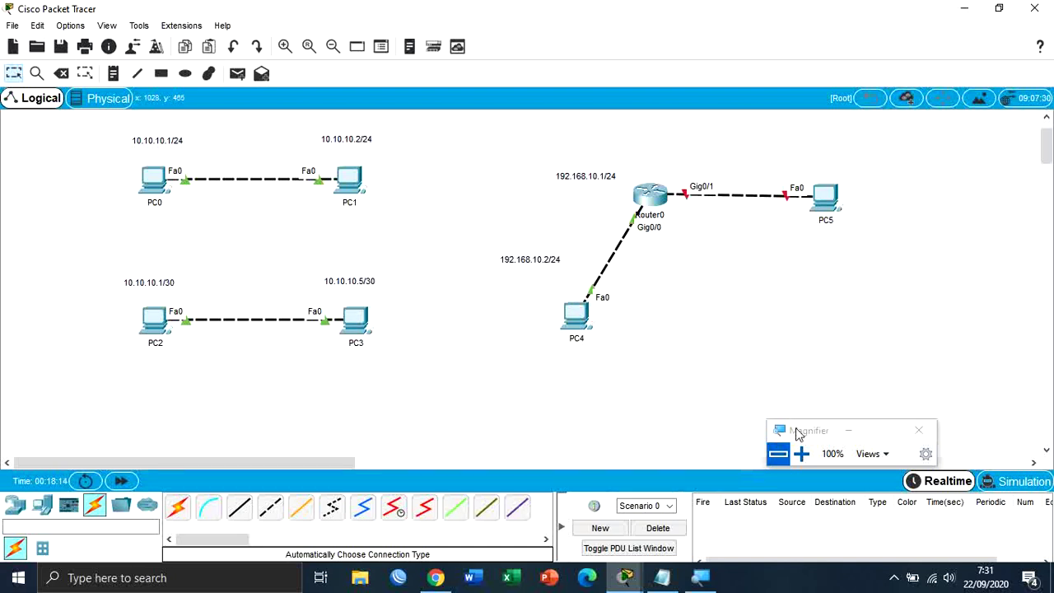
{"action": "left_click_drag", "start_coordinate": [797, 434], "coordinate": [723, 379]}
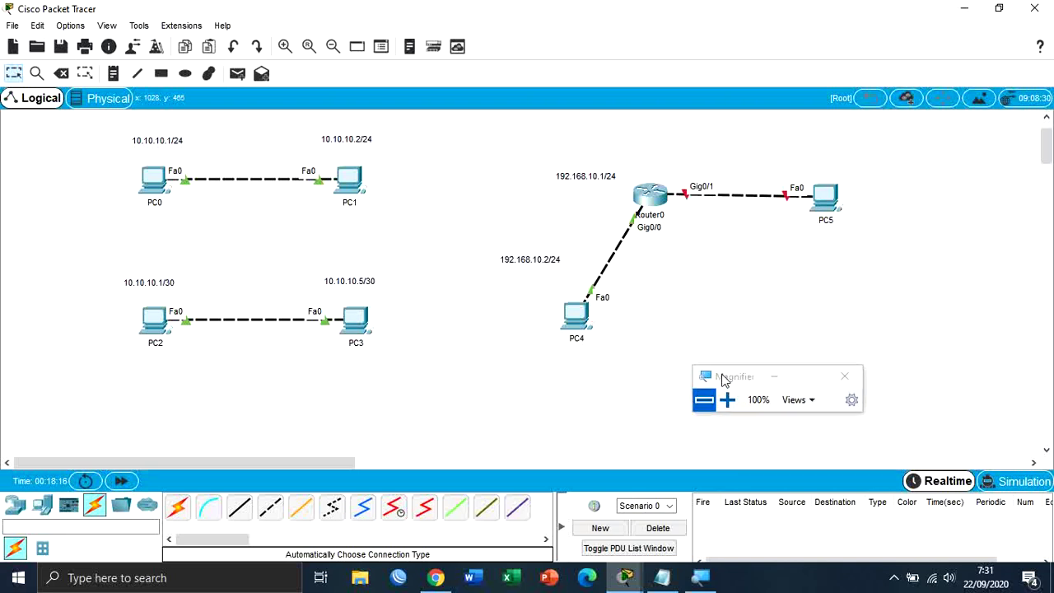